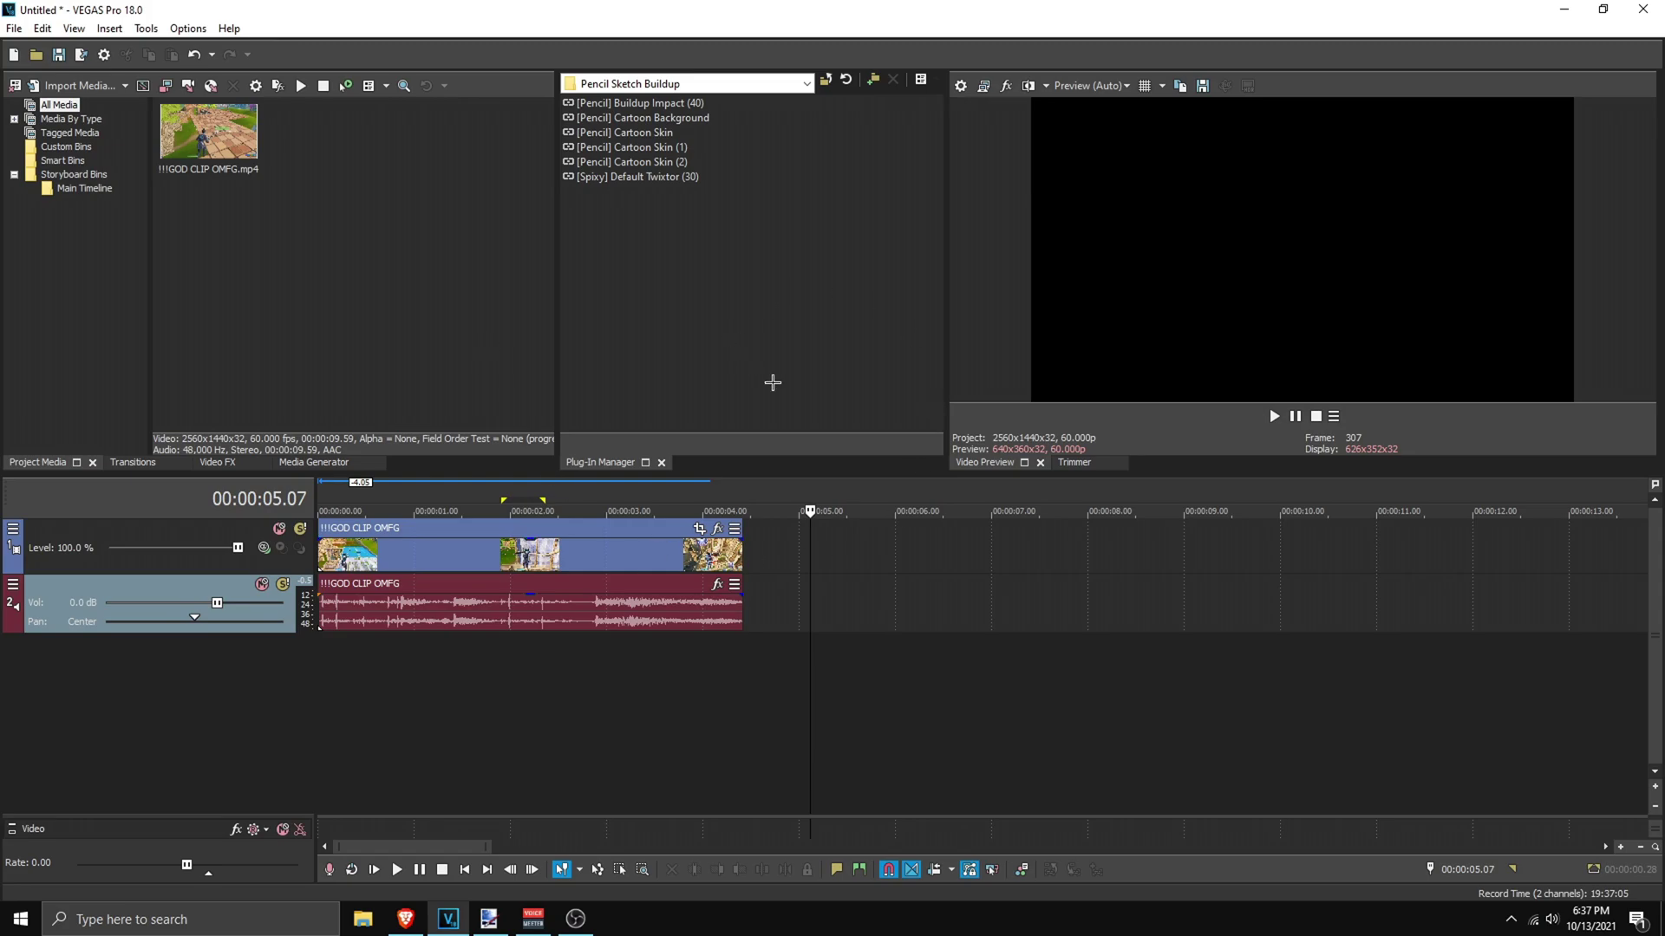
{"action": "left_click", "coordinate": [176, 29]}
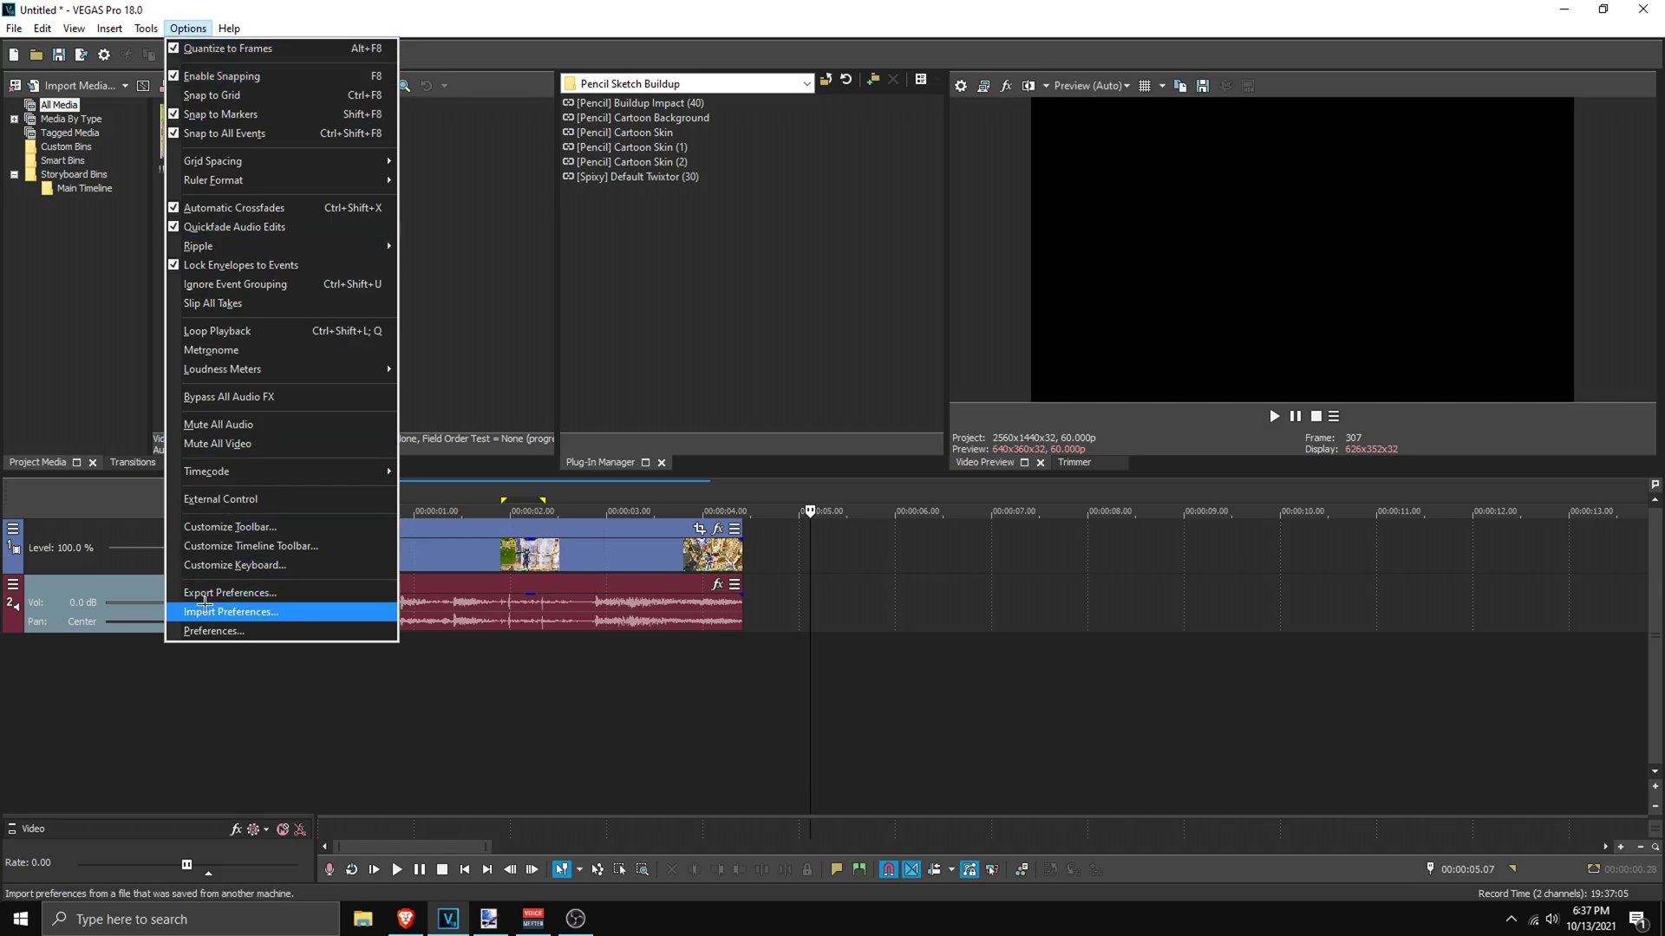
{"action": "left_click", "coordinate": [227, 631]}
{"action": "left_click", "coordinate": [711, 170]}
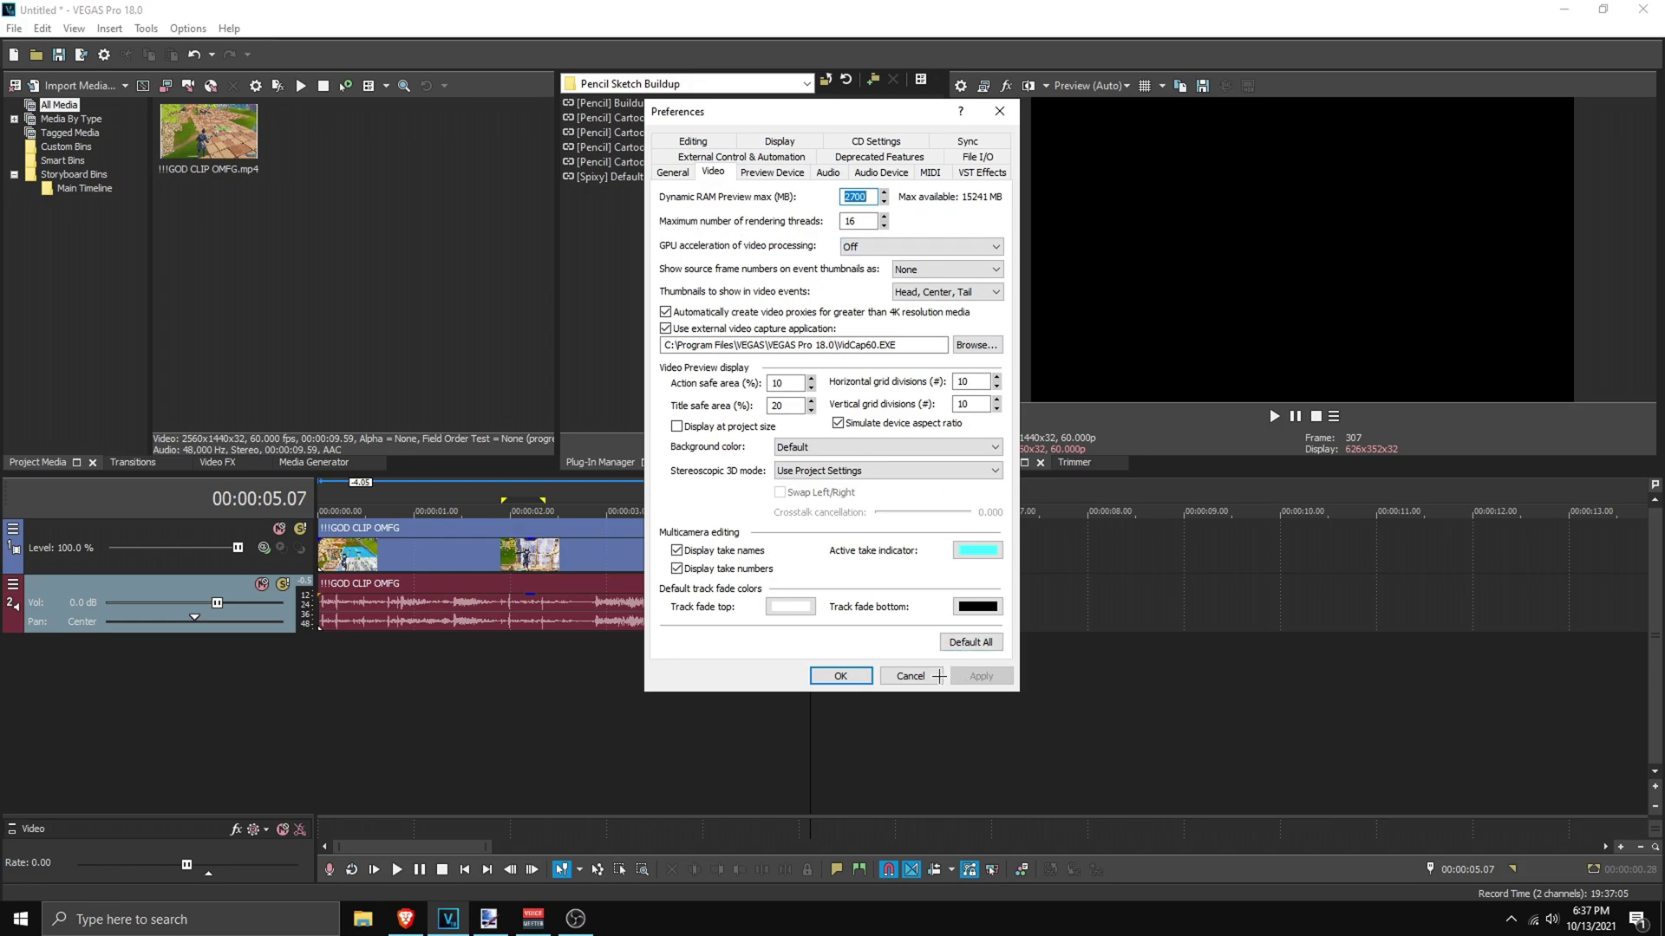
{"action": "left_click", "coordinate": [999, 110]}
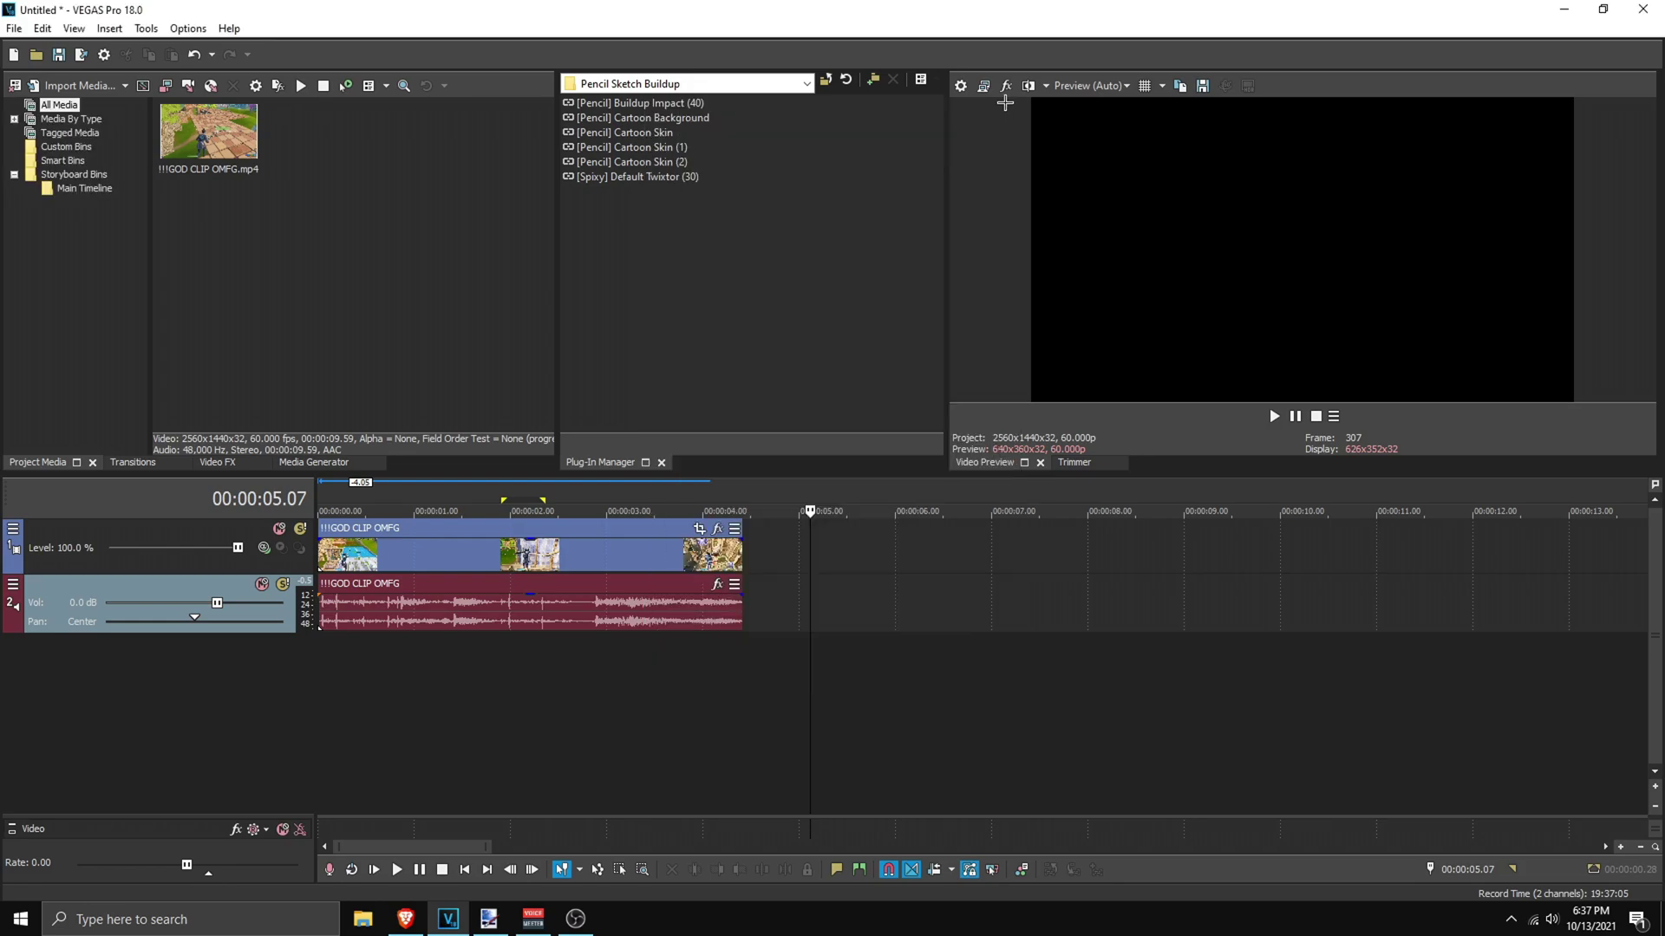
Verify in Project Properties that the project runs at 2560×1440 and 60 fps, reviewing Ruler settings
{"action": "left_click", "coordinate": [959, 87]}
{"action": "left_click_drag", "start_coordinate": [769, 79], "coordinate": [715, 86]}
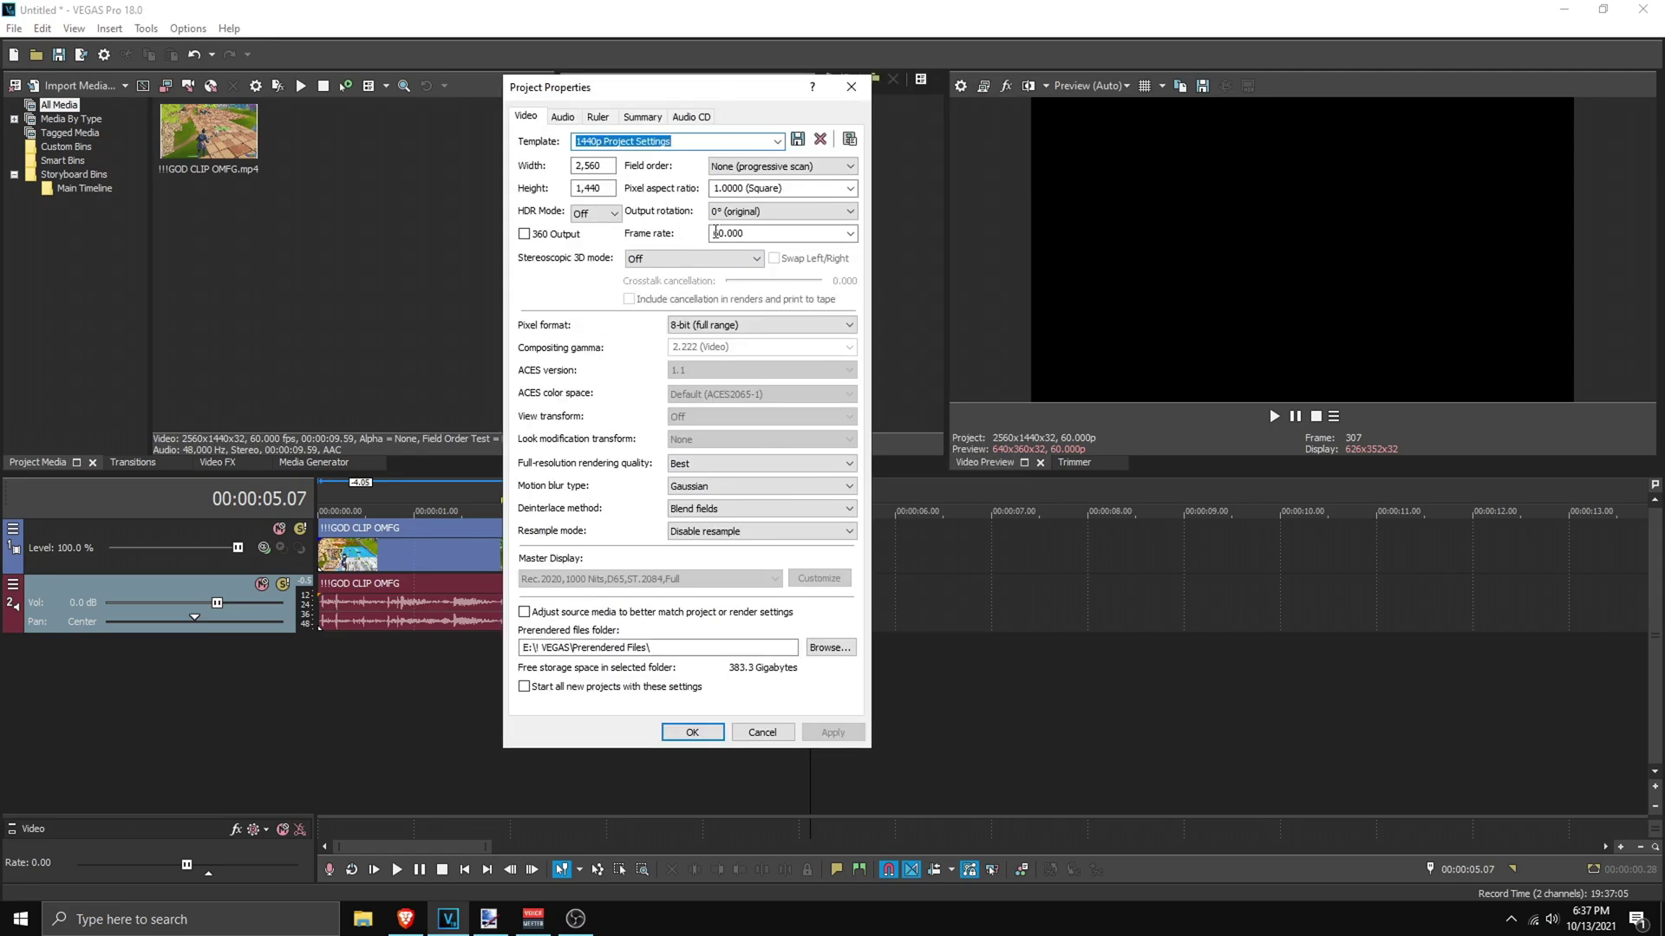
{"action": "left_click", "coordinate": [708, 234]}
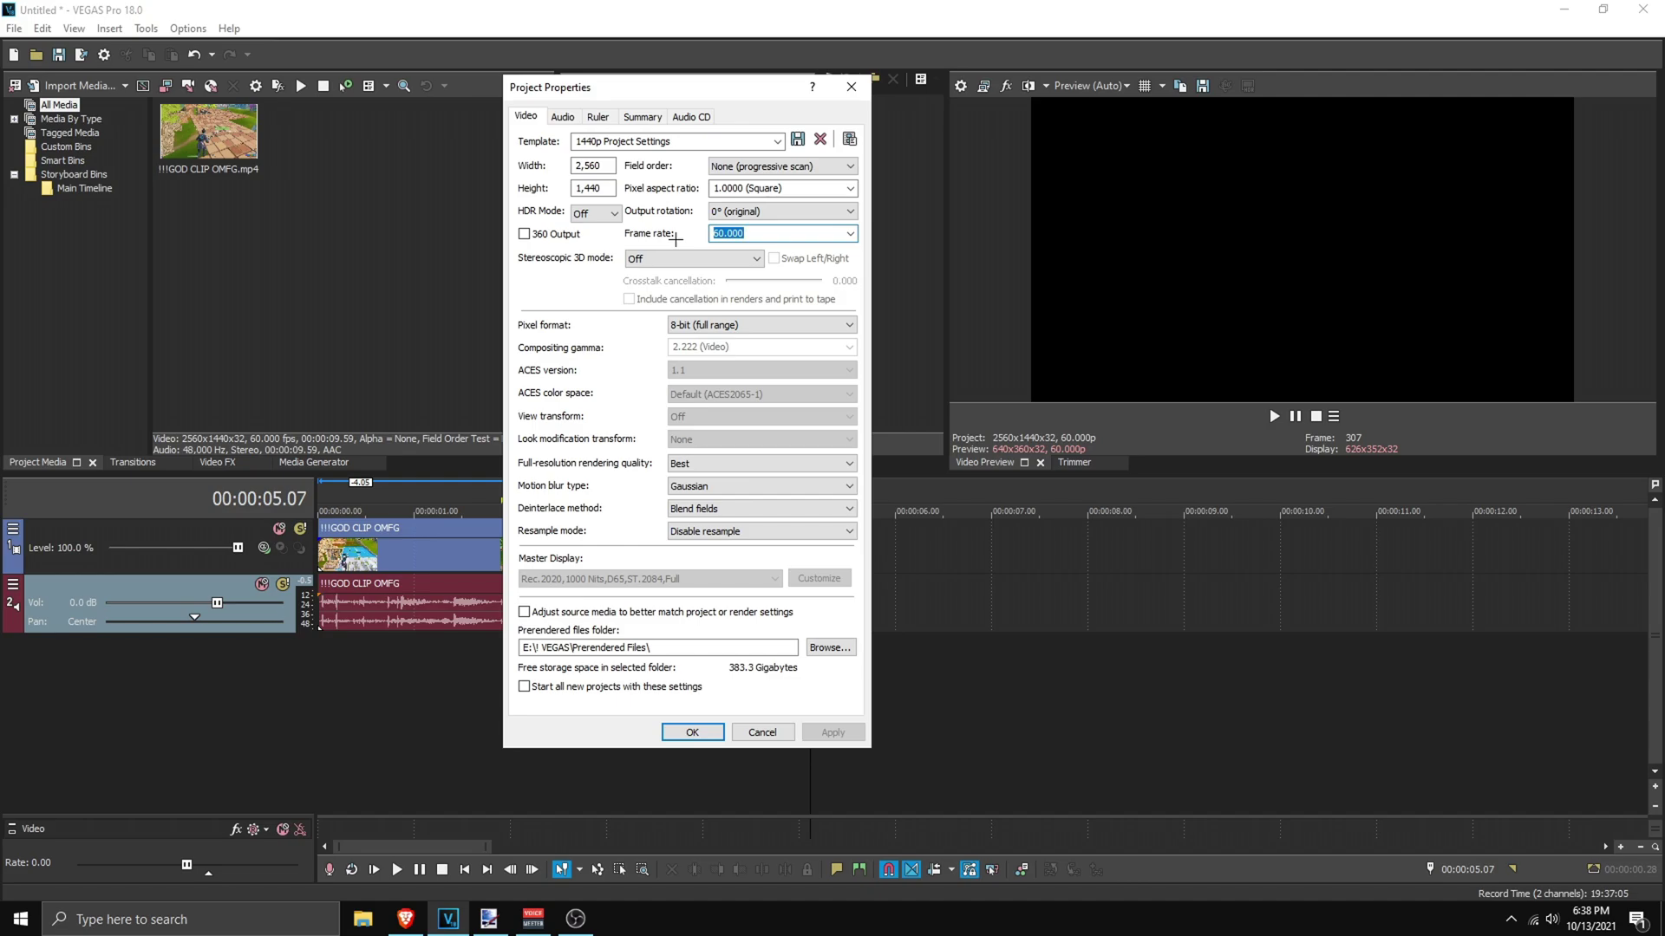
{"action": "left_click", "coordinate": [597, 116]}
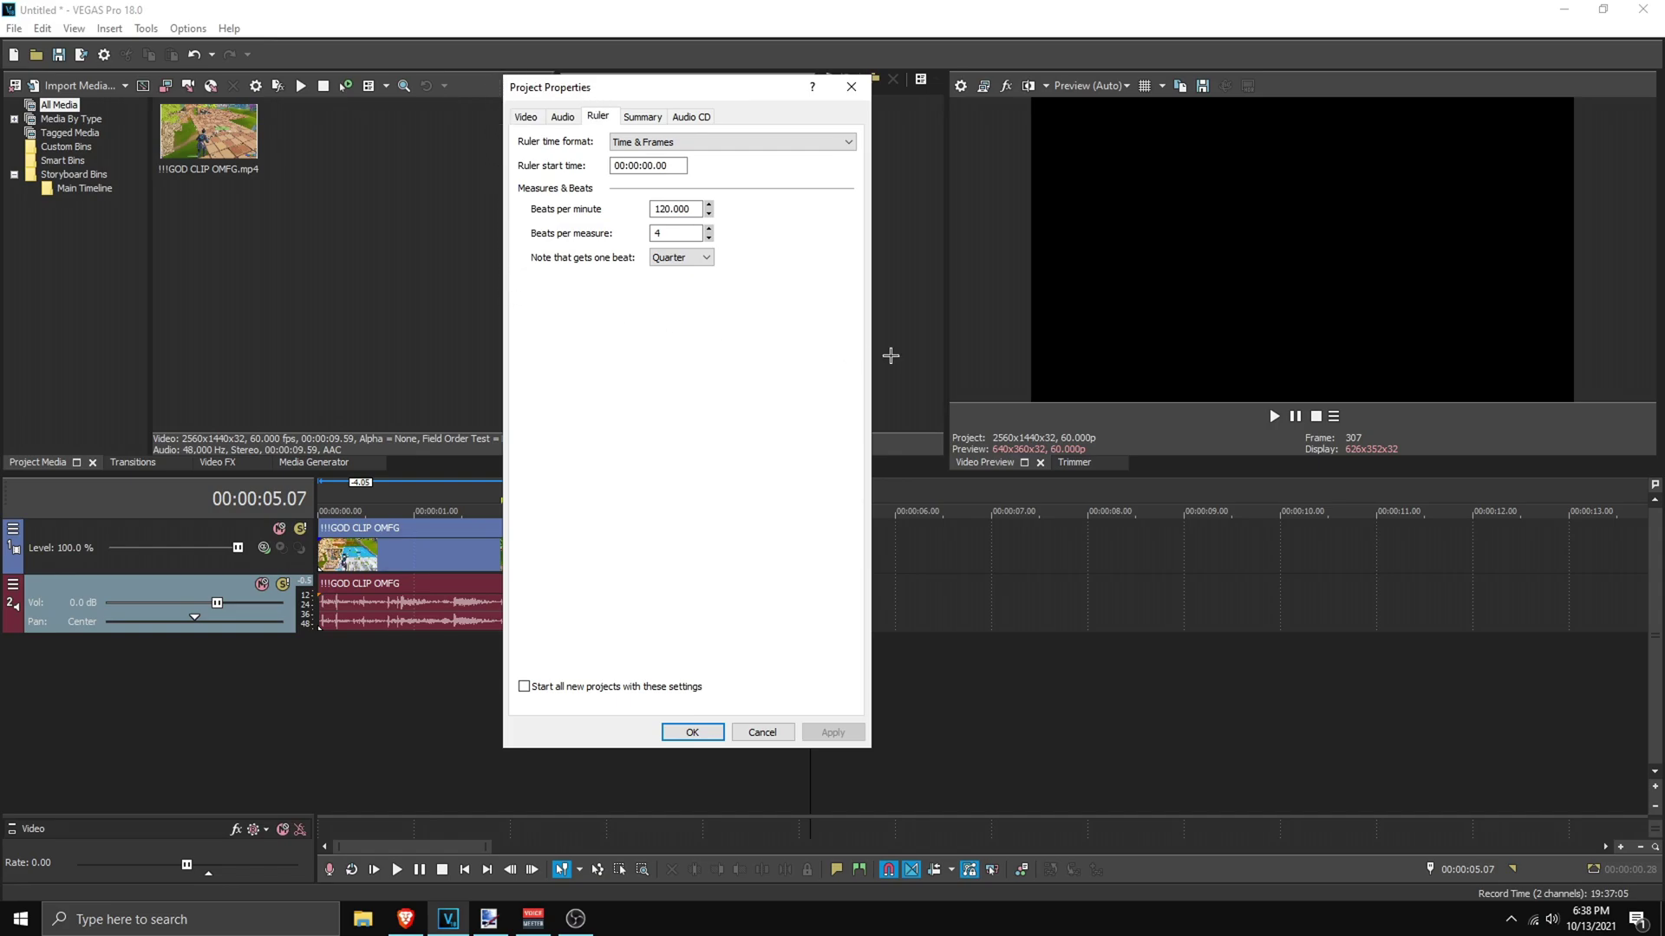
{"action": "left_click", "coordinate": [518, 117]}
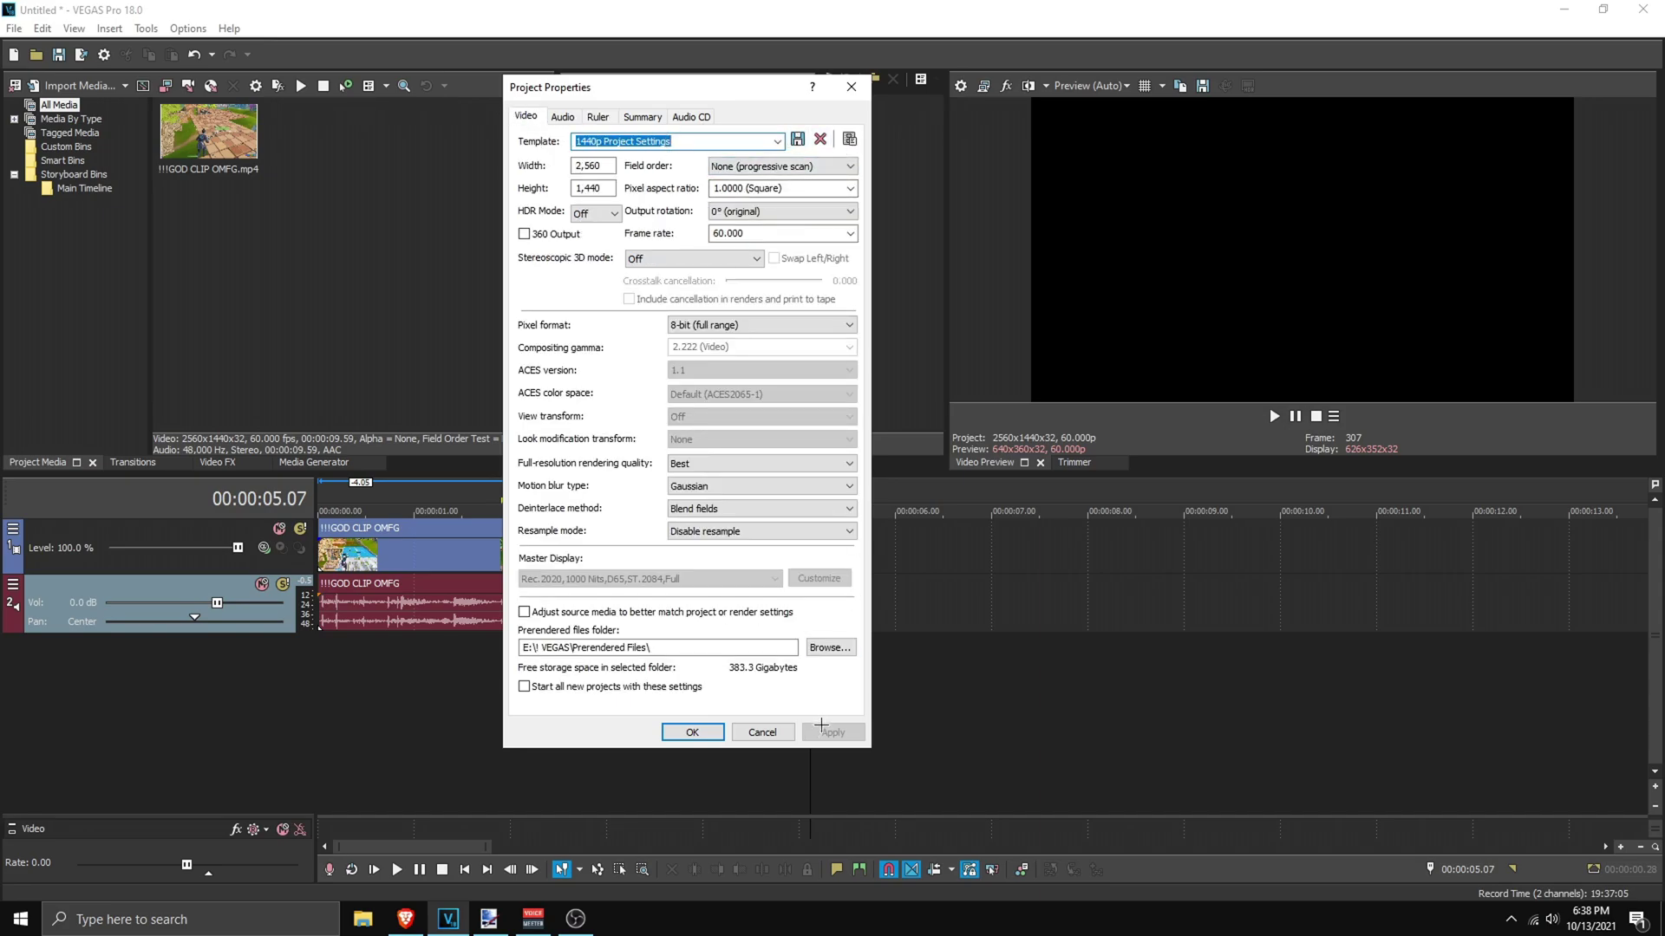
{"action": "left_click", "coordinate": [693, 731]}
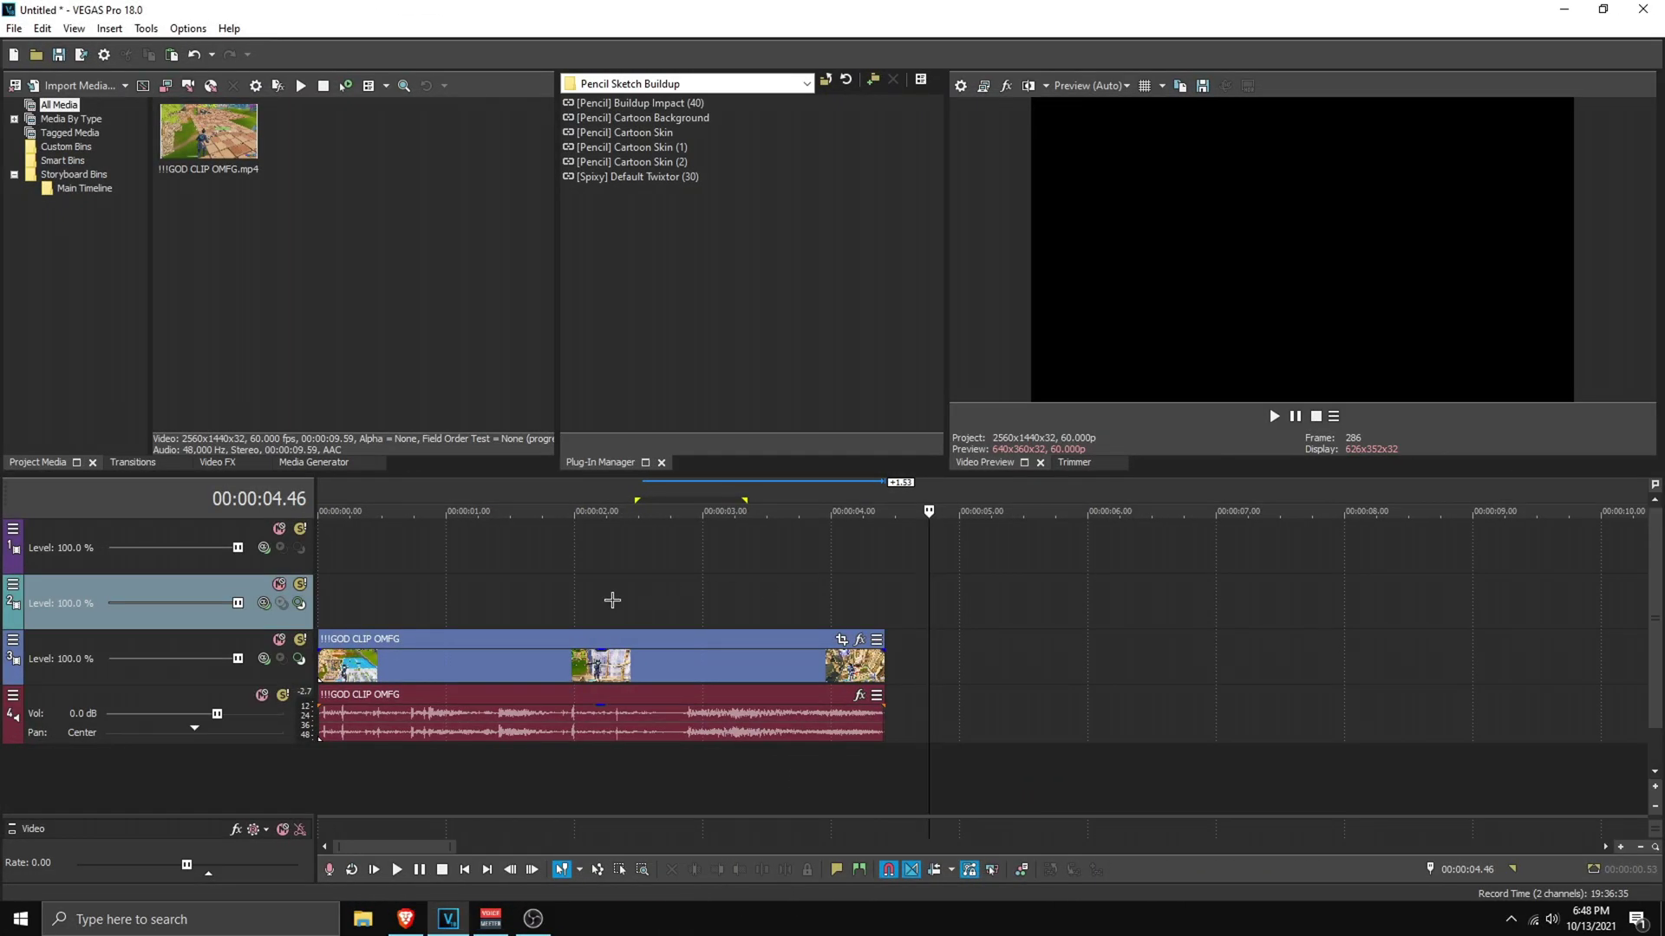
Jump to 00:00:02.18 in the clip and clear the plug-in preset selection
{"action": "left_click", "coordinate": [613, 596]}
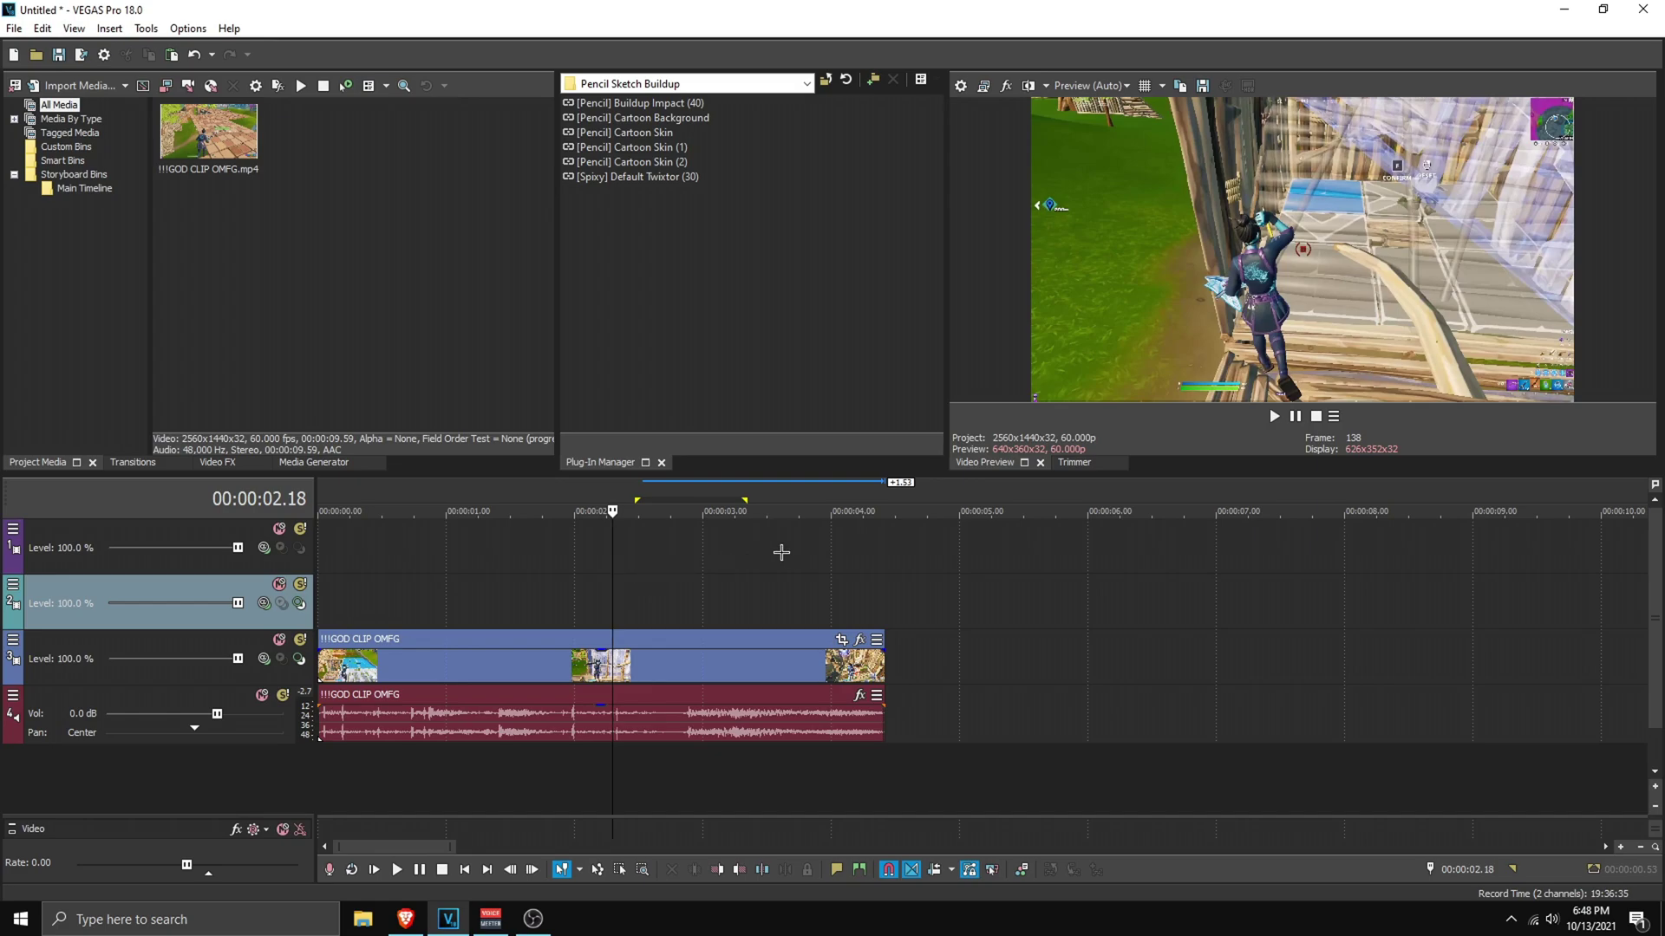
{"action": "left_click_drag", "start_coordinate": [698, 241], "coordinate": [623, 87]}
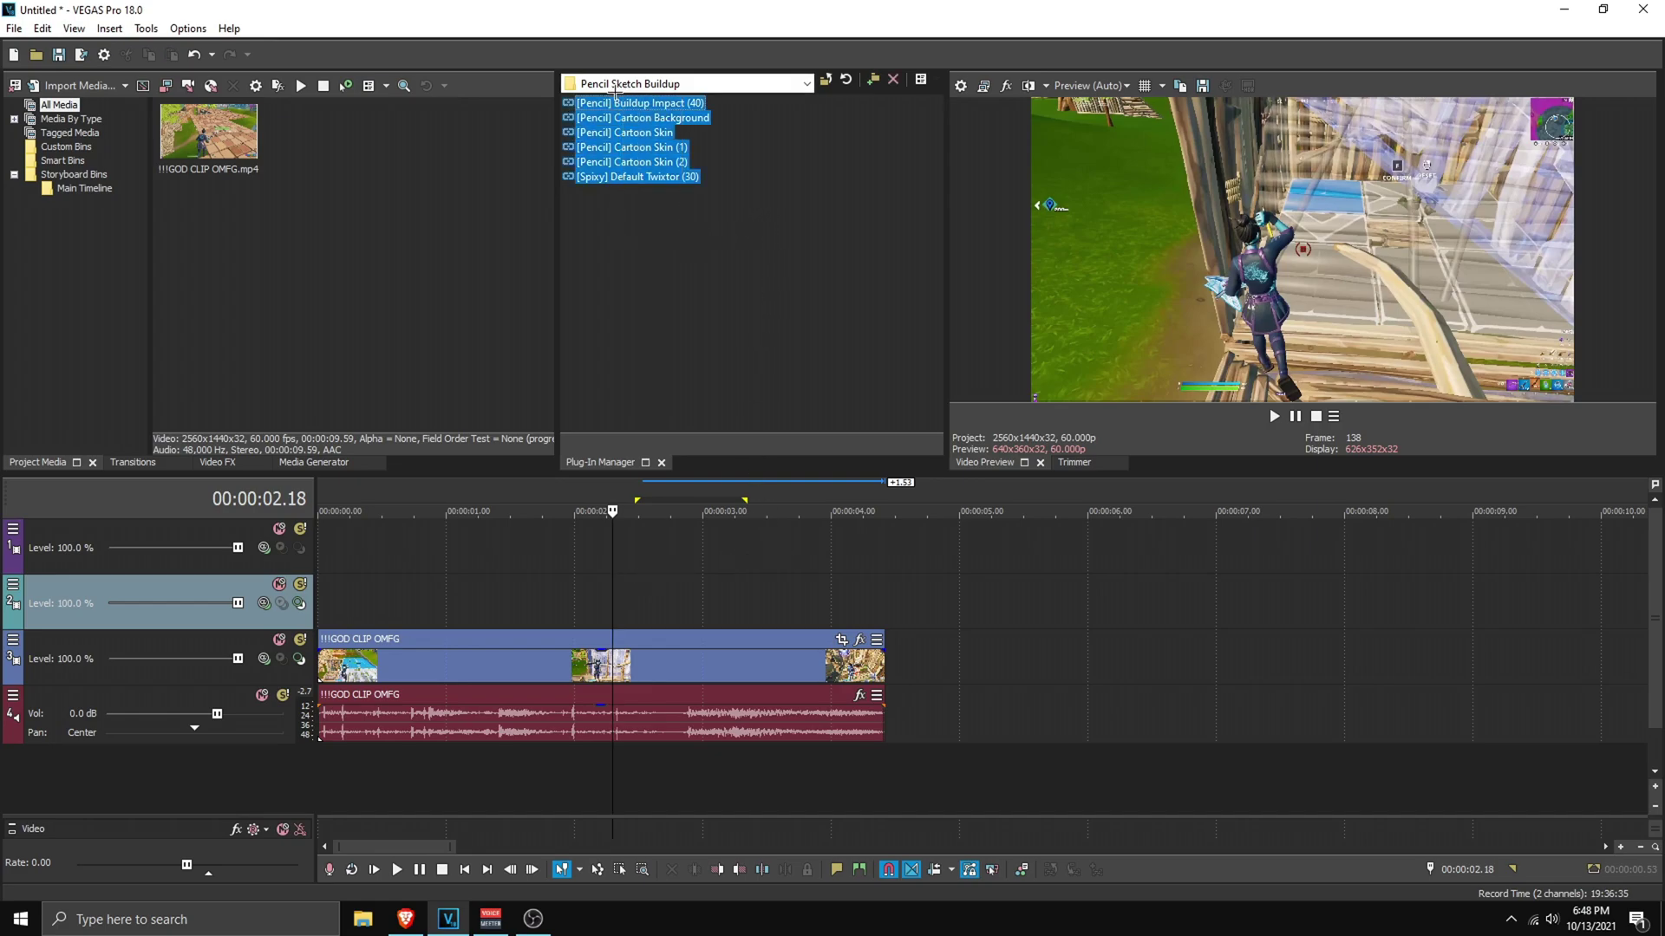
{"action": "left_click", "coordinate": [667, 255]}
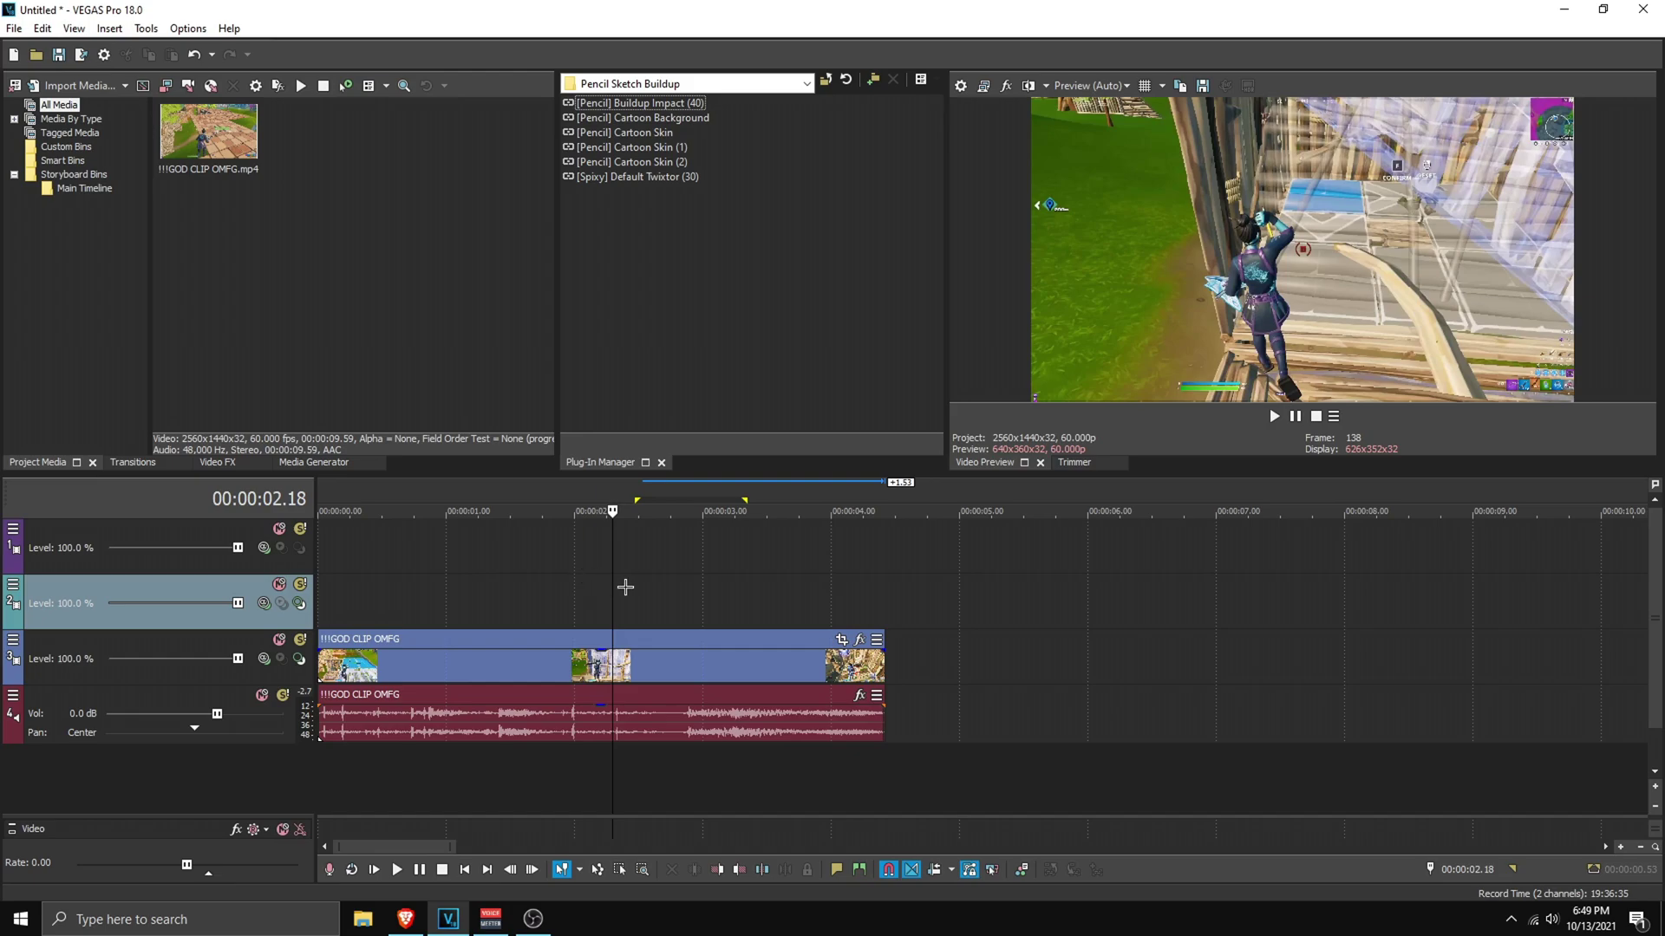
Scrub and step frame by frame to frame 154 at 00:00:02.34
{"action": "left_click_drag", "start_coordinate": [613, 575], "coordinate": [658, 594]}
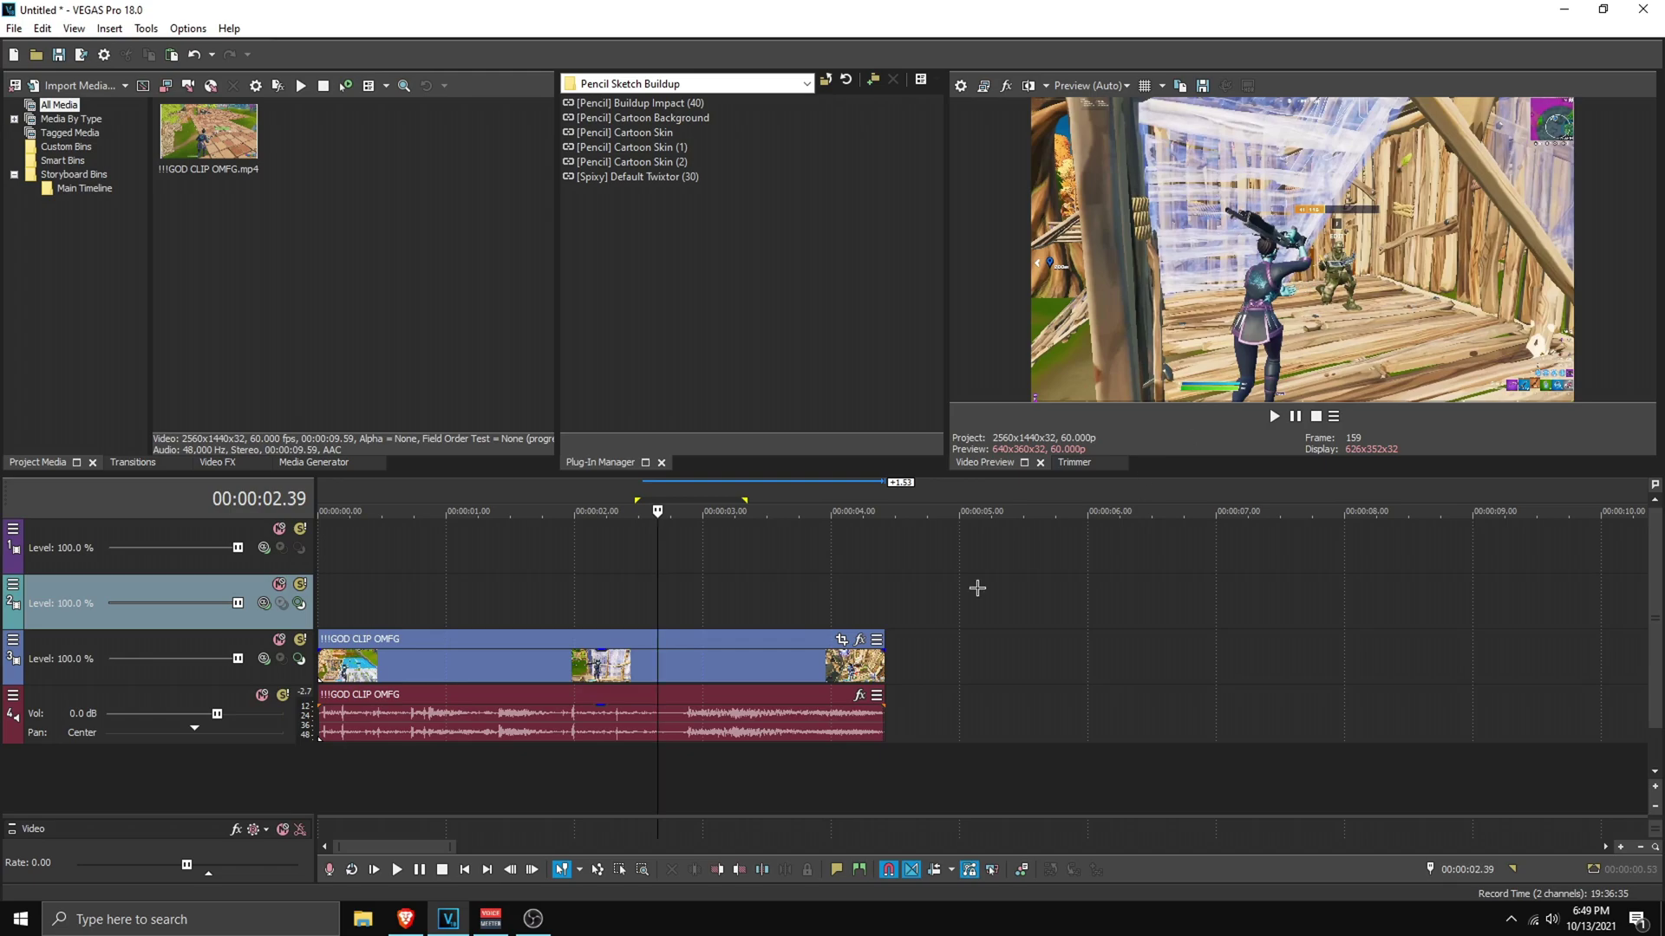
{"action": "left_click", "coordinate": [674, 590]}
{"action": "left_click_drag", "start_coordinate": [674, 590], "coordinate": [636, 583]}
{"action": "key", "text": "Right"}
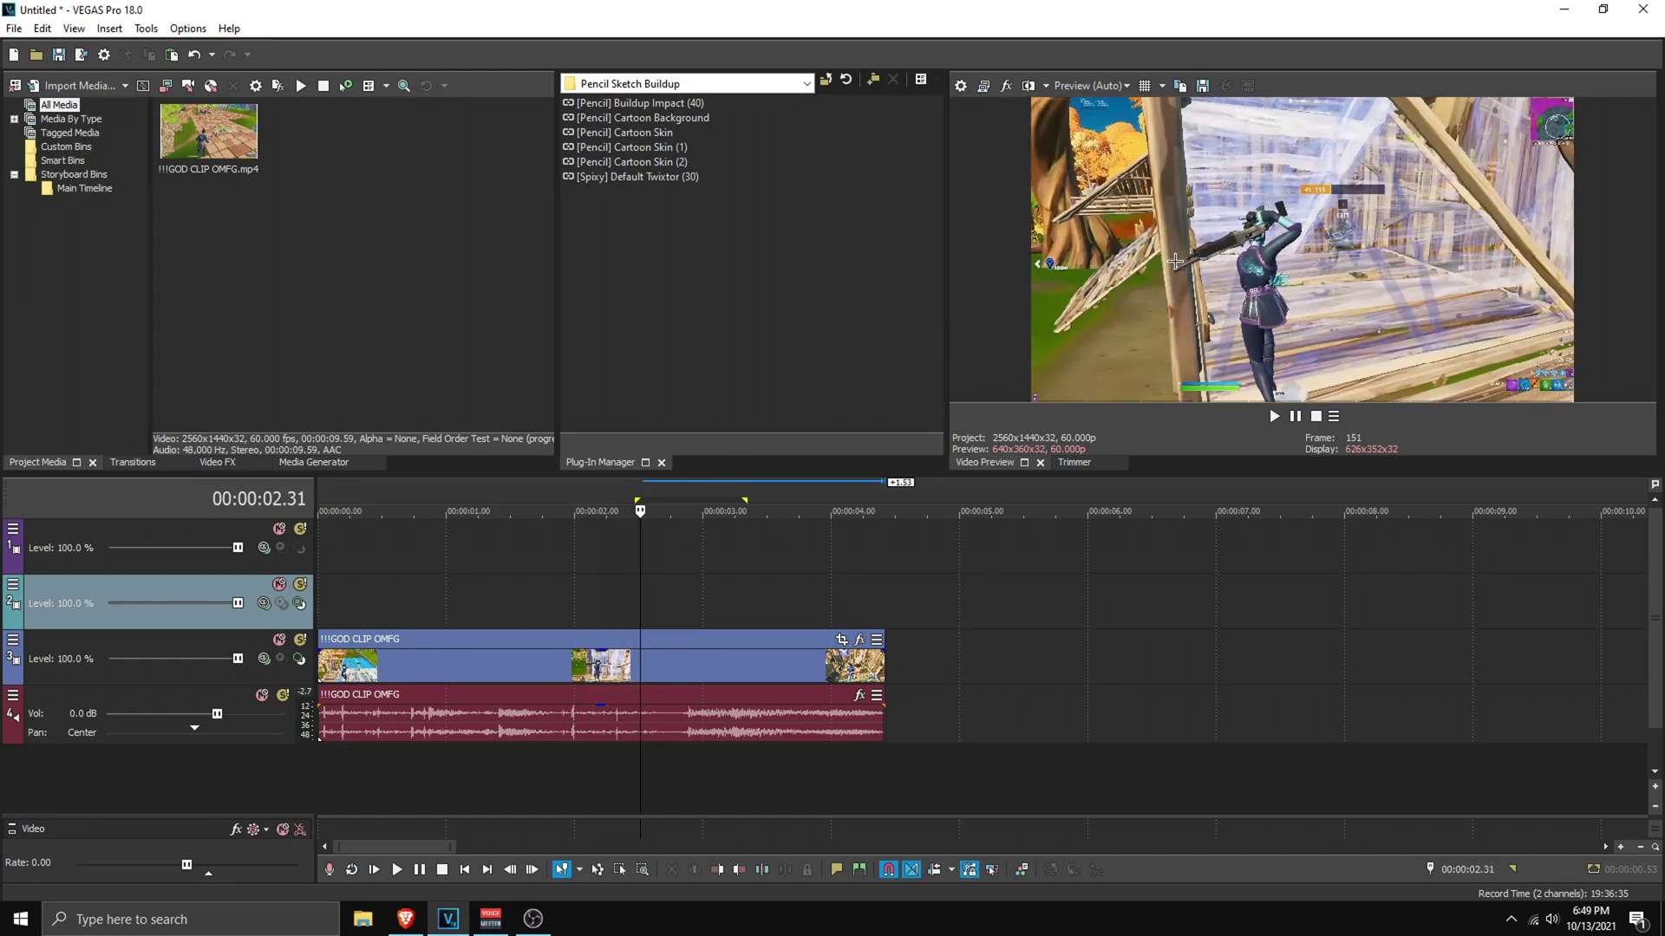
{"action": "key", "text": "Right"}
{"action": "key", "text": "Right"}
{"action": "key", "text": "Right"}
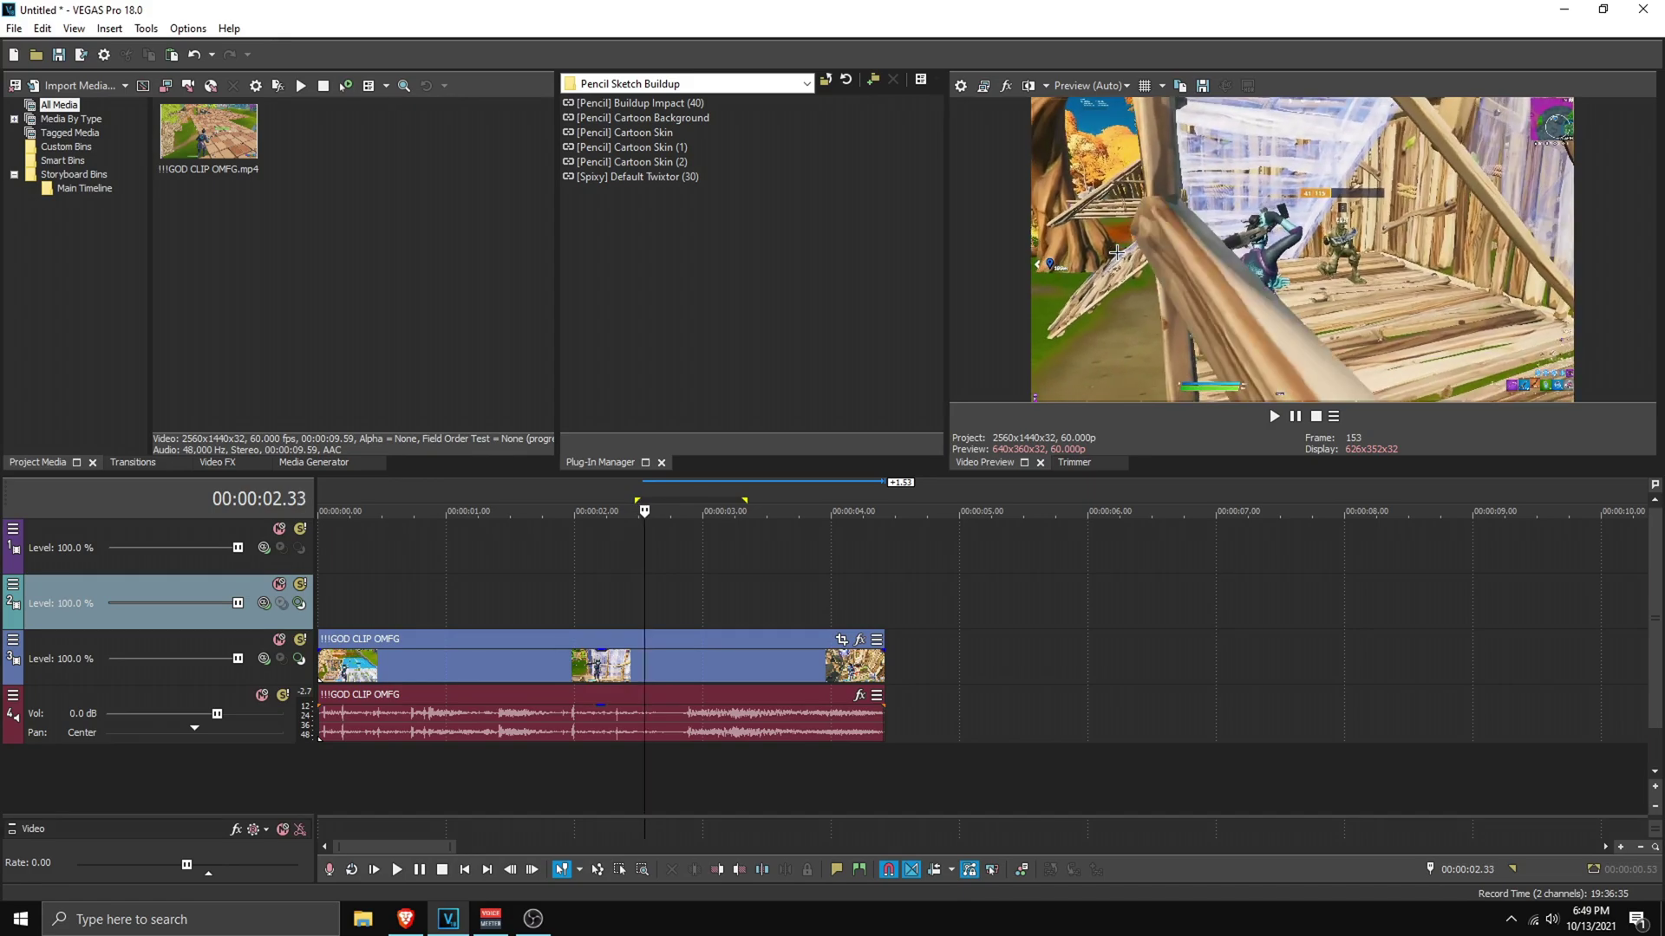
{"action": "key", "text": "Right"}
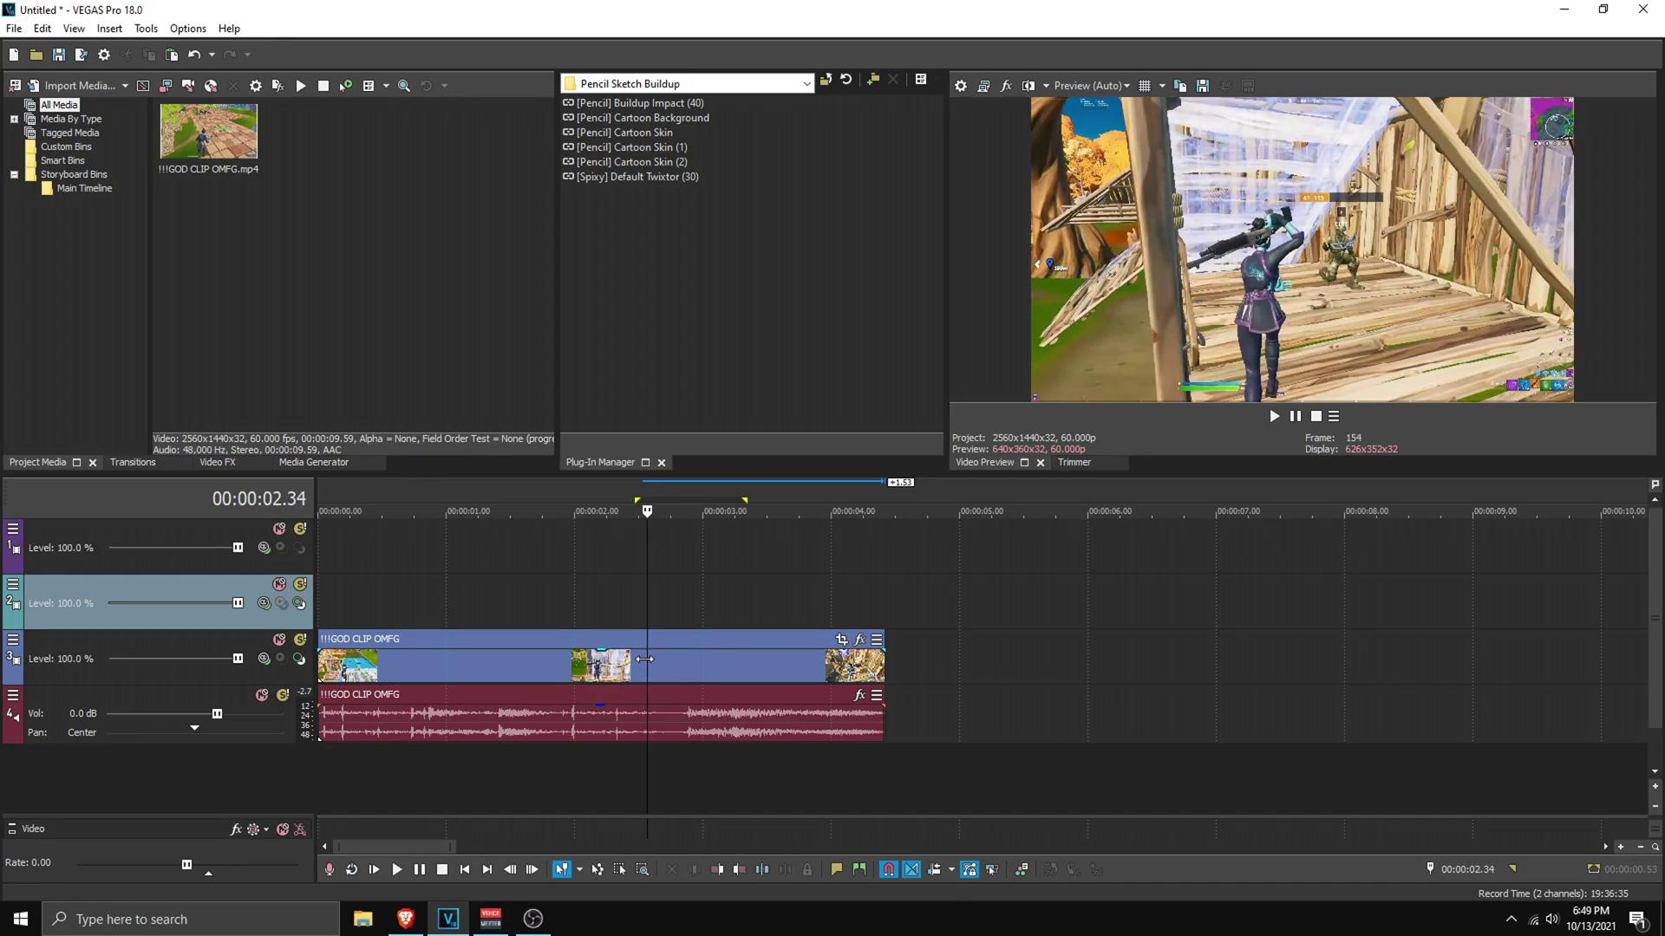
{"action": "scroll", "coordinate": [759, 639], "scroll_direction": "up", "scroll_amount": 3}
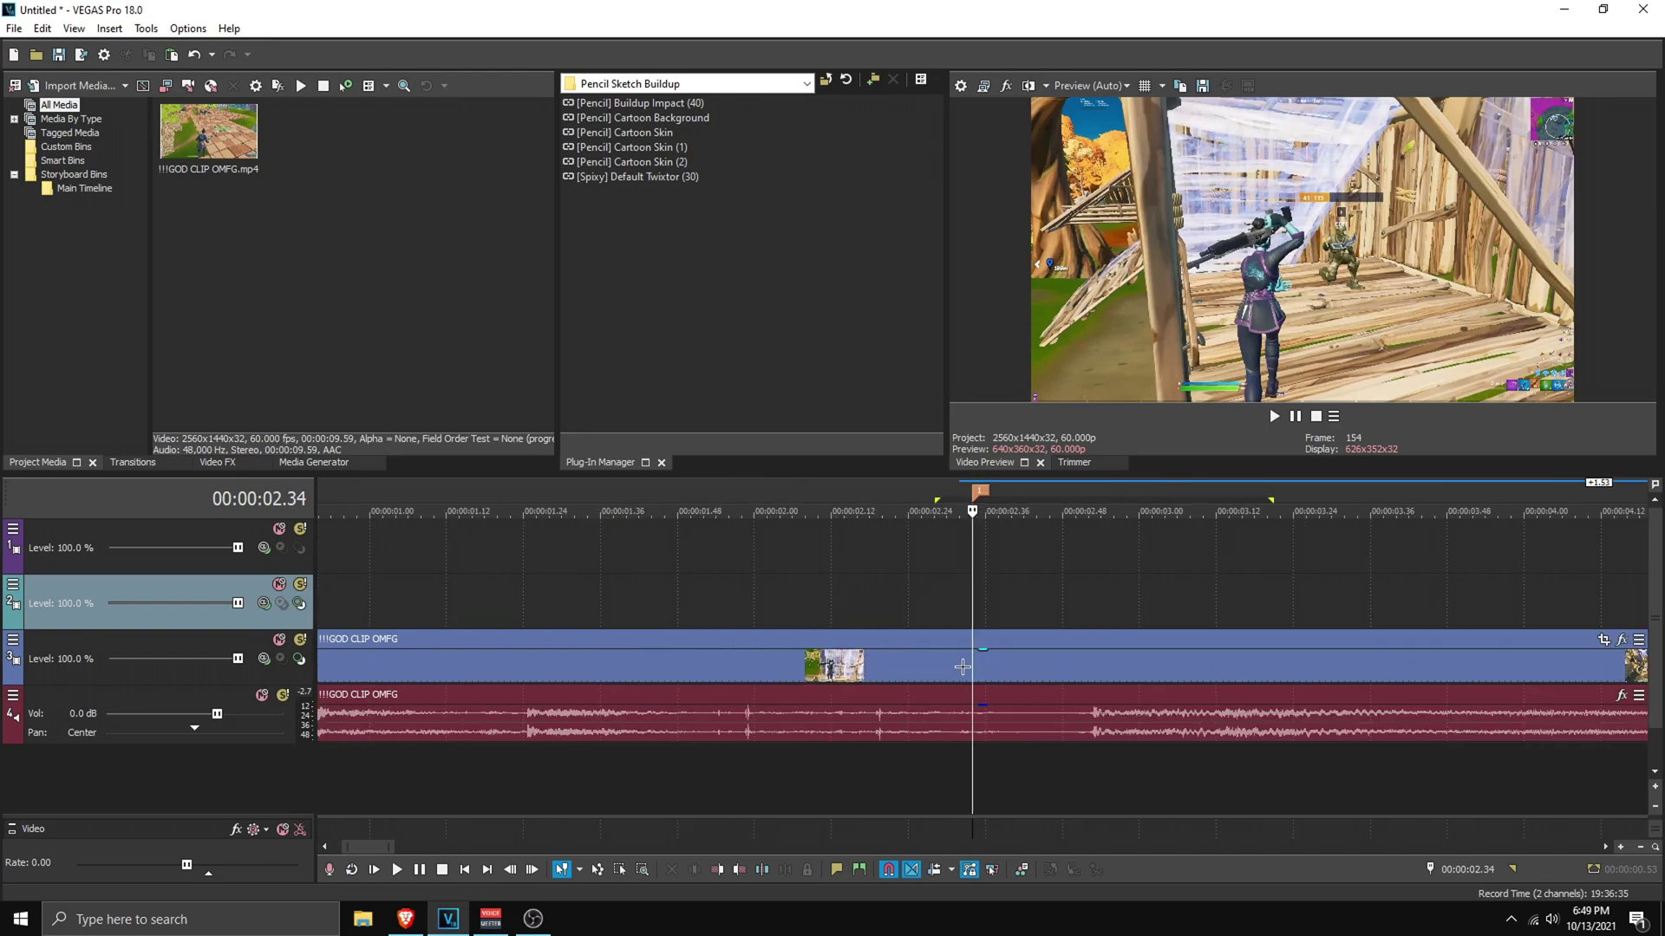
Split the clip's video event at 00:00:02.34 with S
{"action": "left_click", "coordinate": [973, 661]}
{"action": "key", "text": "s"}
{"action": "scroll", "coordinate": [980, 583], "scroll_direction": "down", "scroll_amount": 4}
{"action": "scroll", "coordinate": [971, 590], "scroll_direction": "up", "scroll_amount": 3}
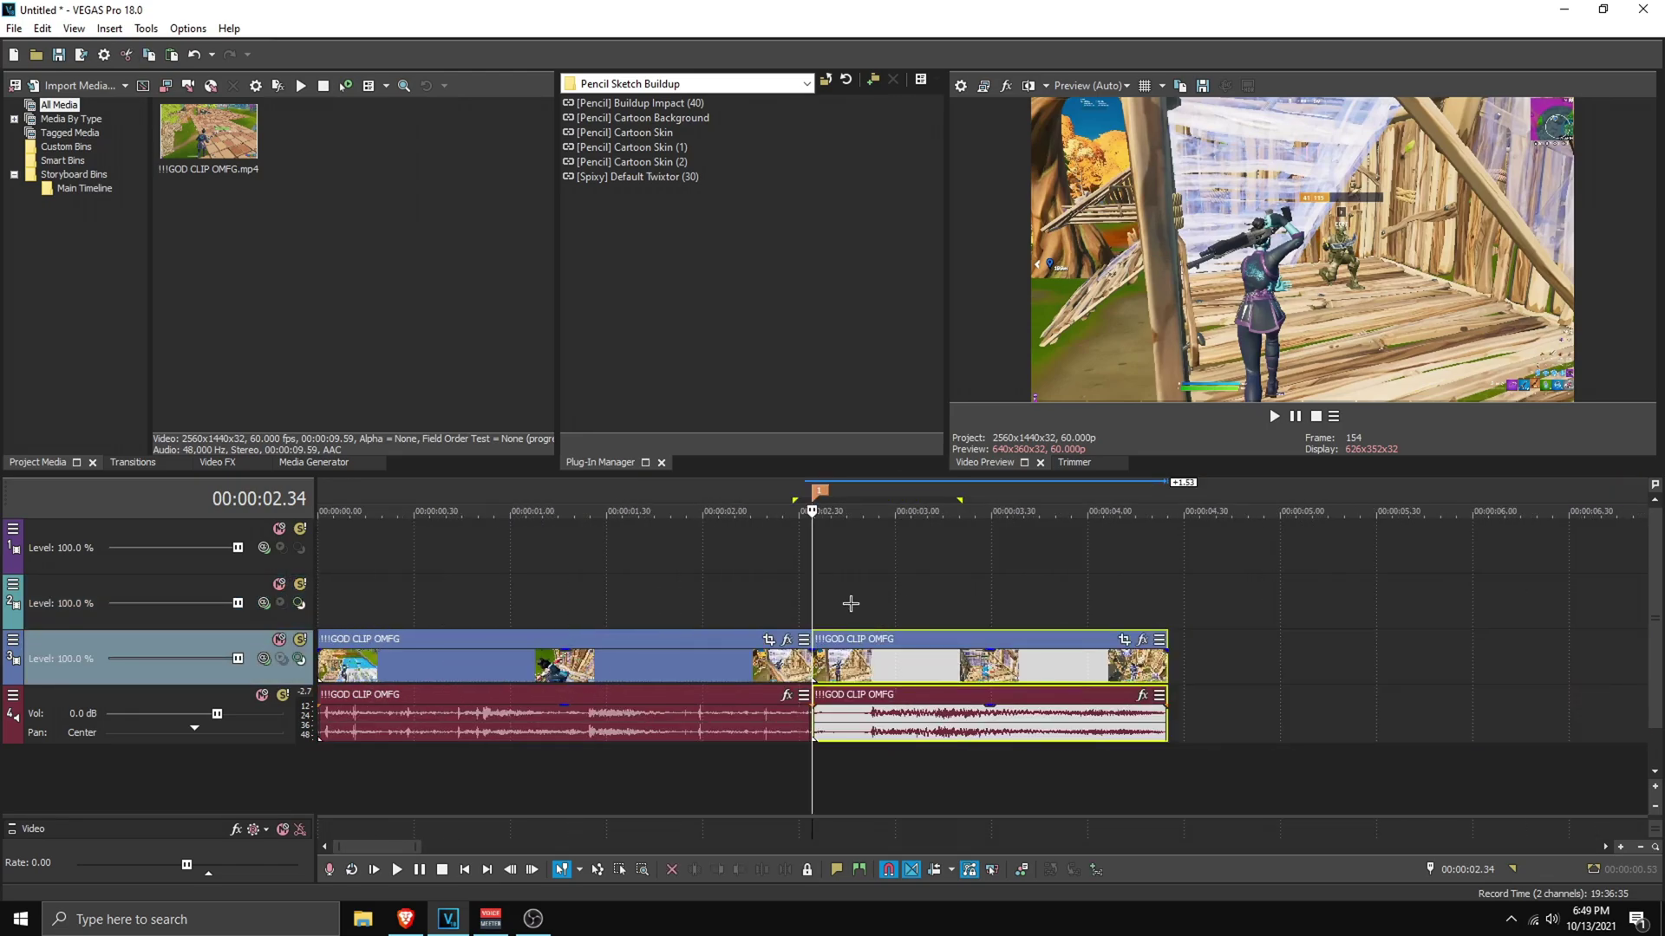
Select the right half of the split clip, starting at the cut
{"action": "left_click", "coordinate": [835, 598]}
{"action": "left_click_drag", "start_coordinate": [813, 585], "coordinate": [906, 582]}
{"action": "left_click", "coordinate": [812, 603]}
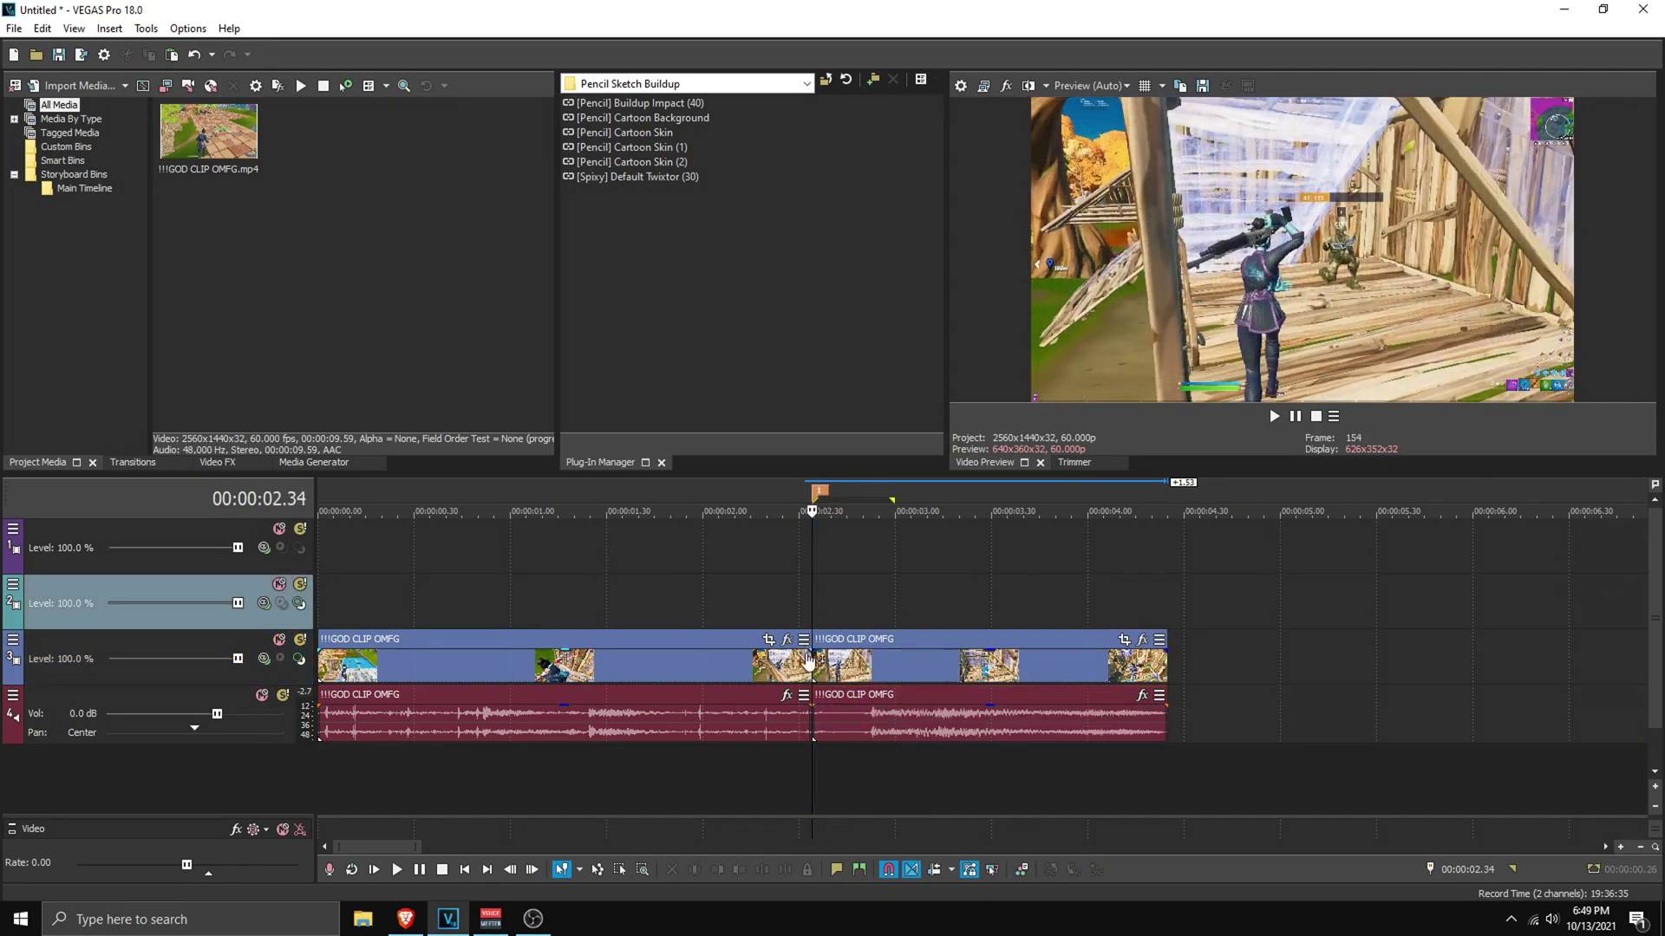
{"action": "left_click", "coordinate": [811, 652]}
{"action": "scroll", "coordinate": [815, 637], "scroll_direction": "up", "scroll_amount": 3}
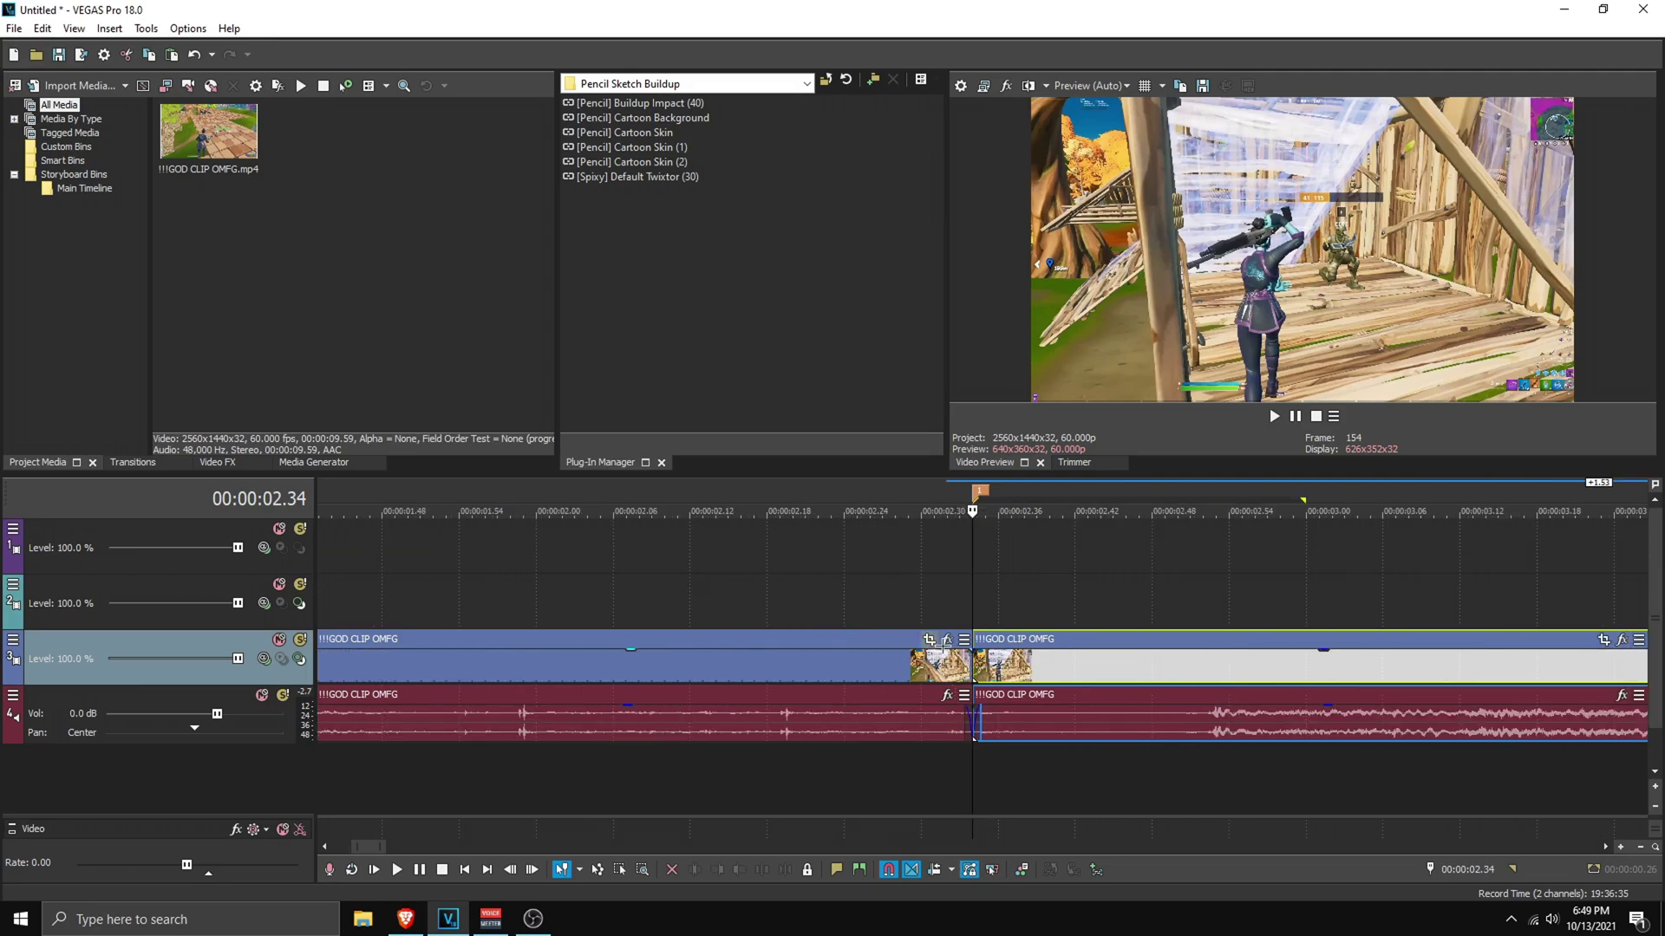
{"action": "scroll", "coordinate": [960, 657], "scroll_direction": "down", "scroll_amount": 2}
Move the cursor 30 frames ahead to 00:00:03.04 by entering +30
{"action": "left_click", "coordinate": [1471, 866]}
{"action": "key", "text": "BackSpace"}
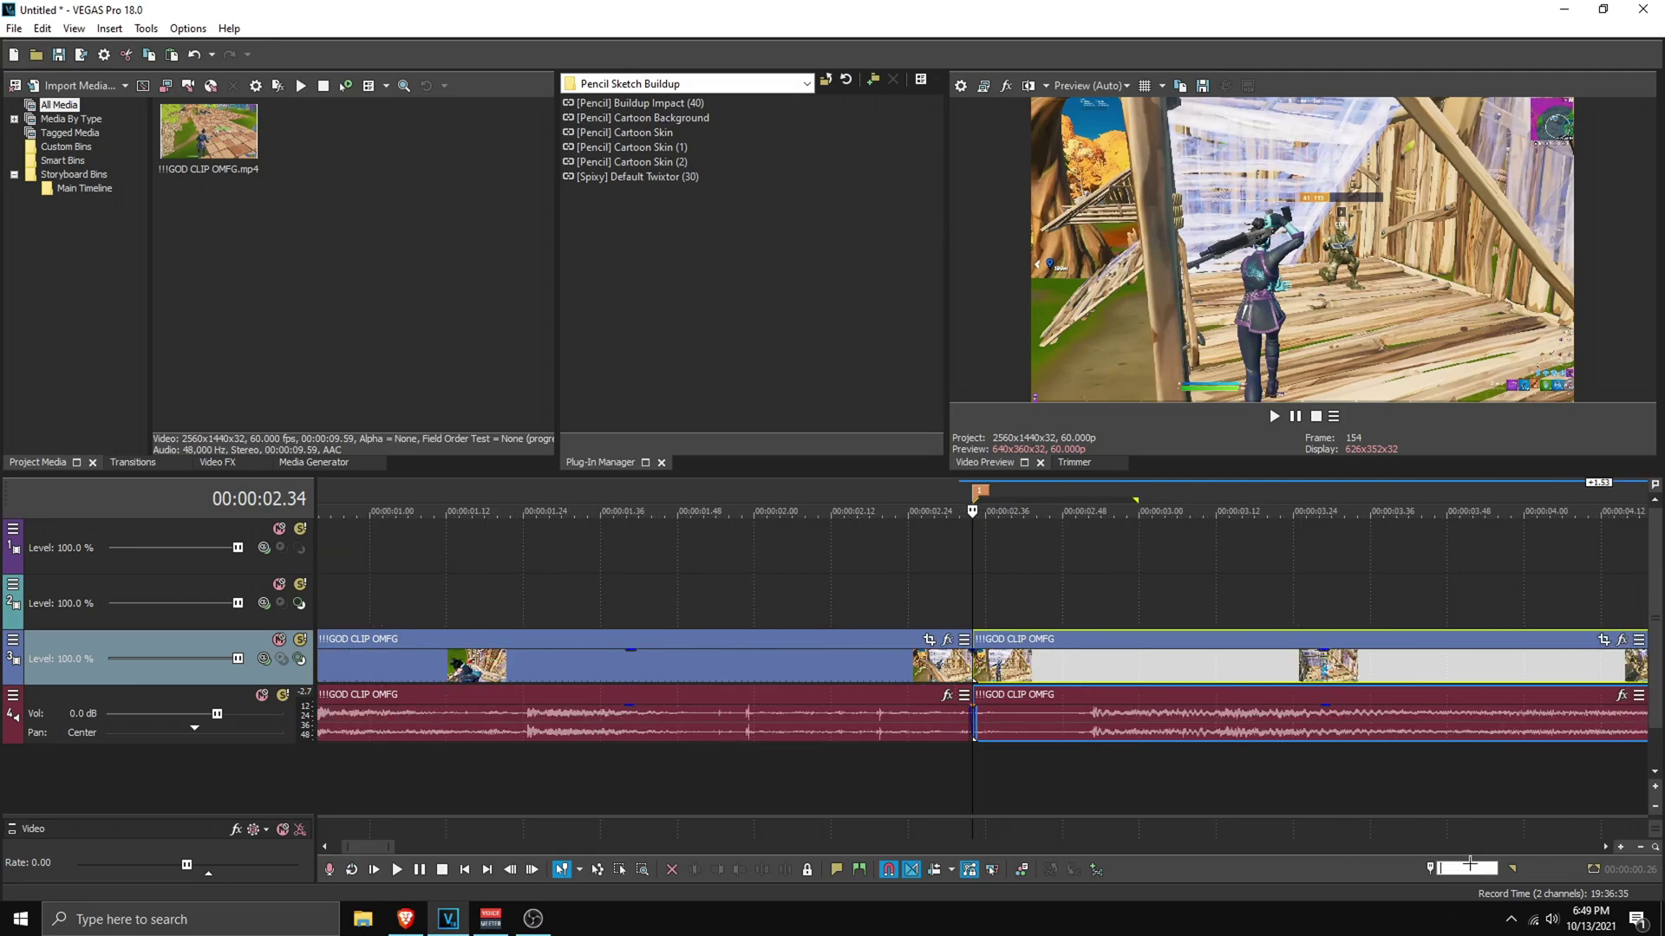
{"action": "type", "text": "+30"}
{"action": "key", "text": "Return"}
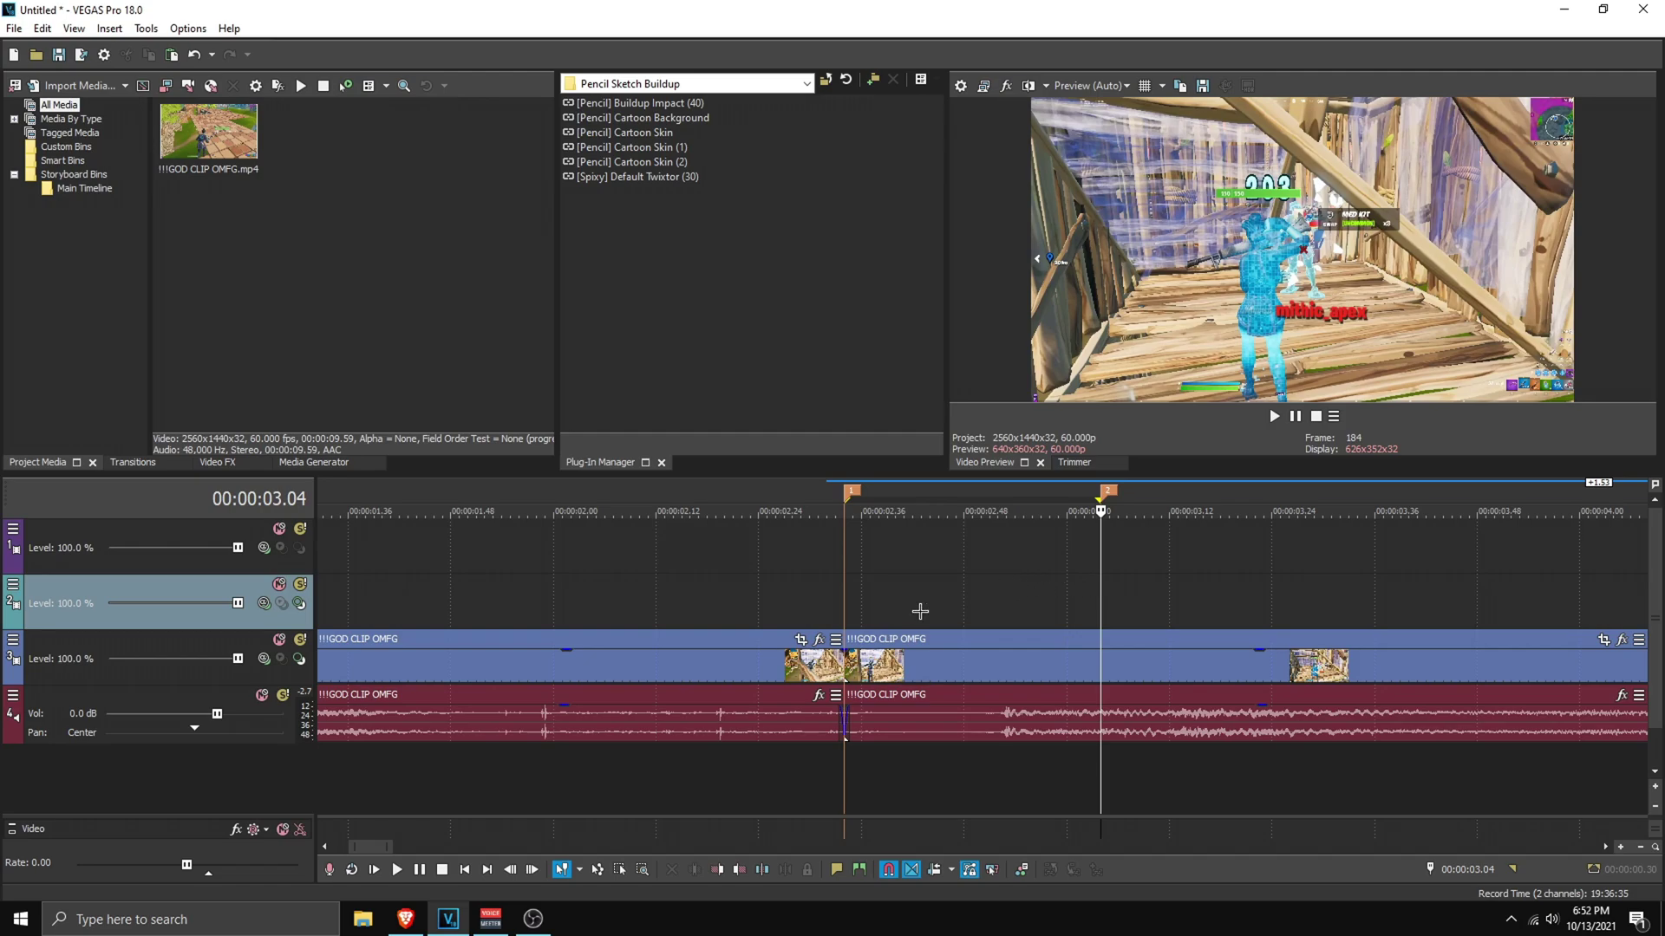
{"action": "left_click", "coordinate": [1067, 590]}
{"action": "left_click_drag", "start_coordinate": [1100, 574], "coordinate": [844, 576]}
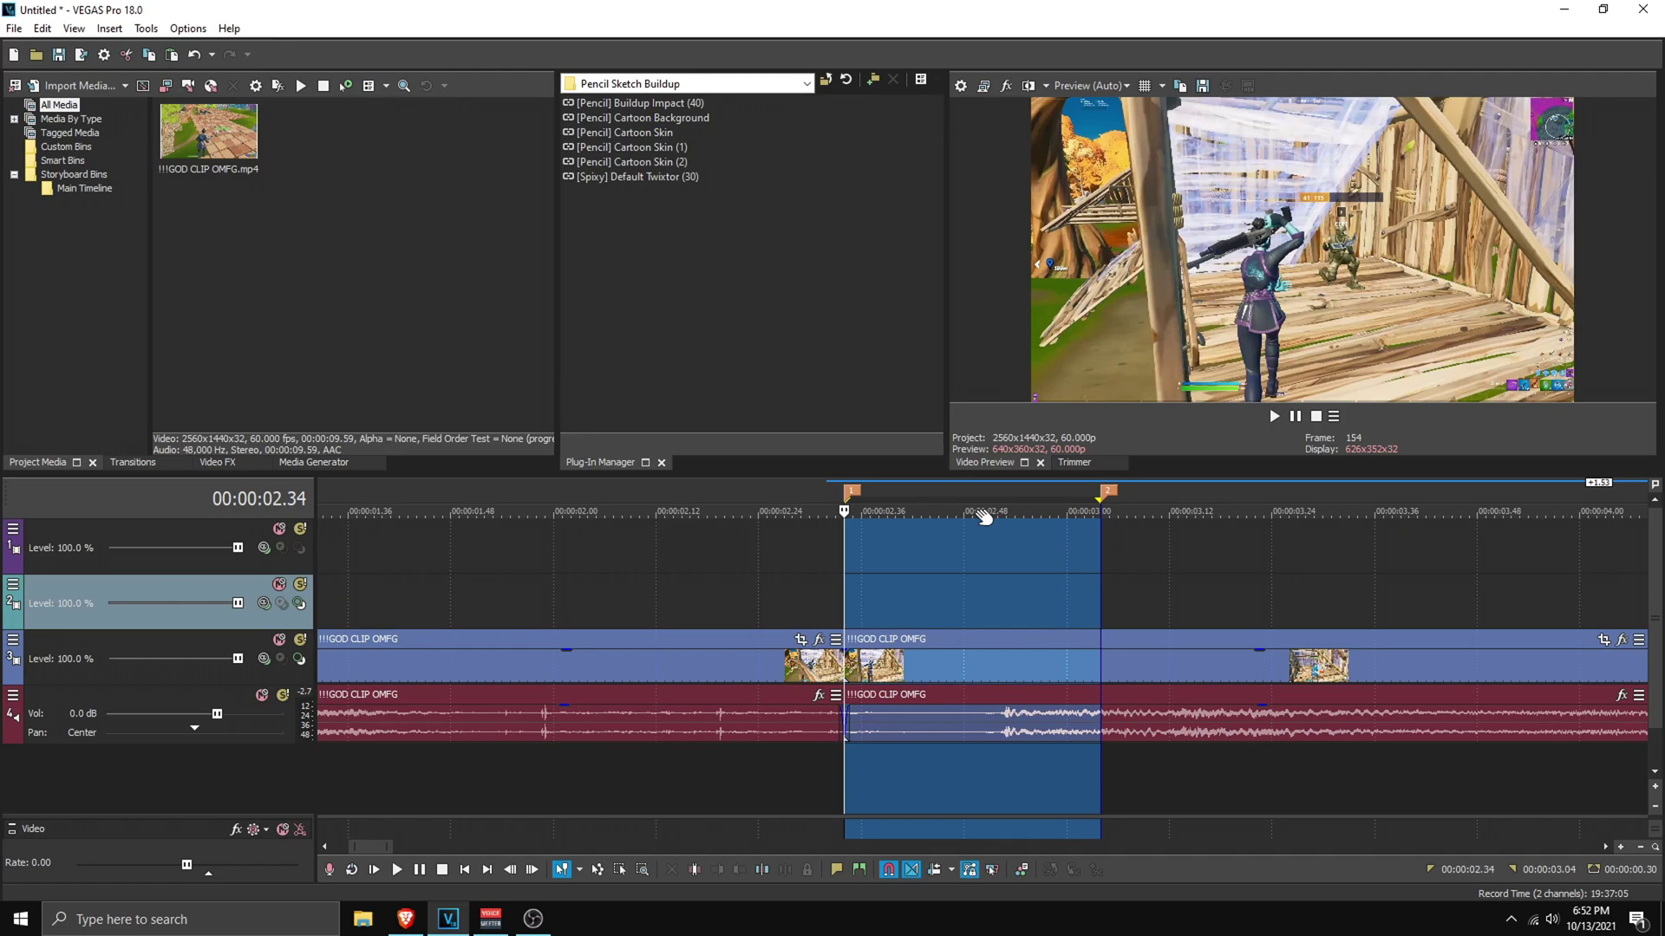
{"action": "left_click", "coordinate": [894, 587]}
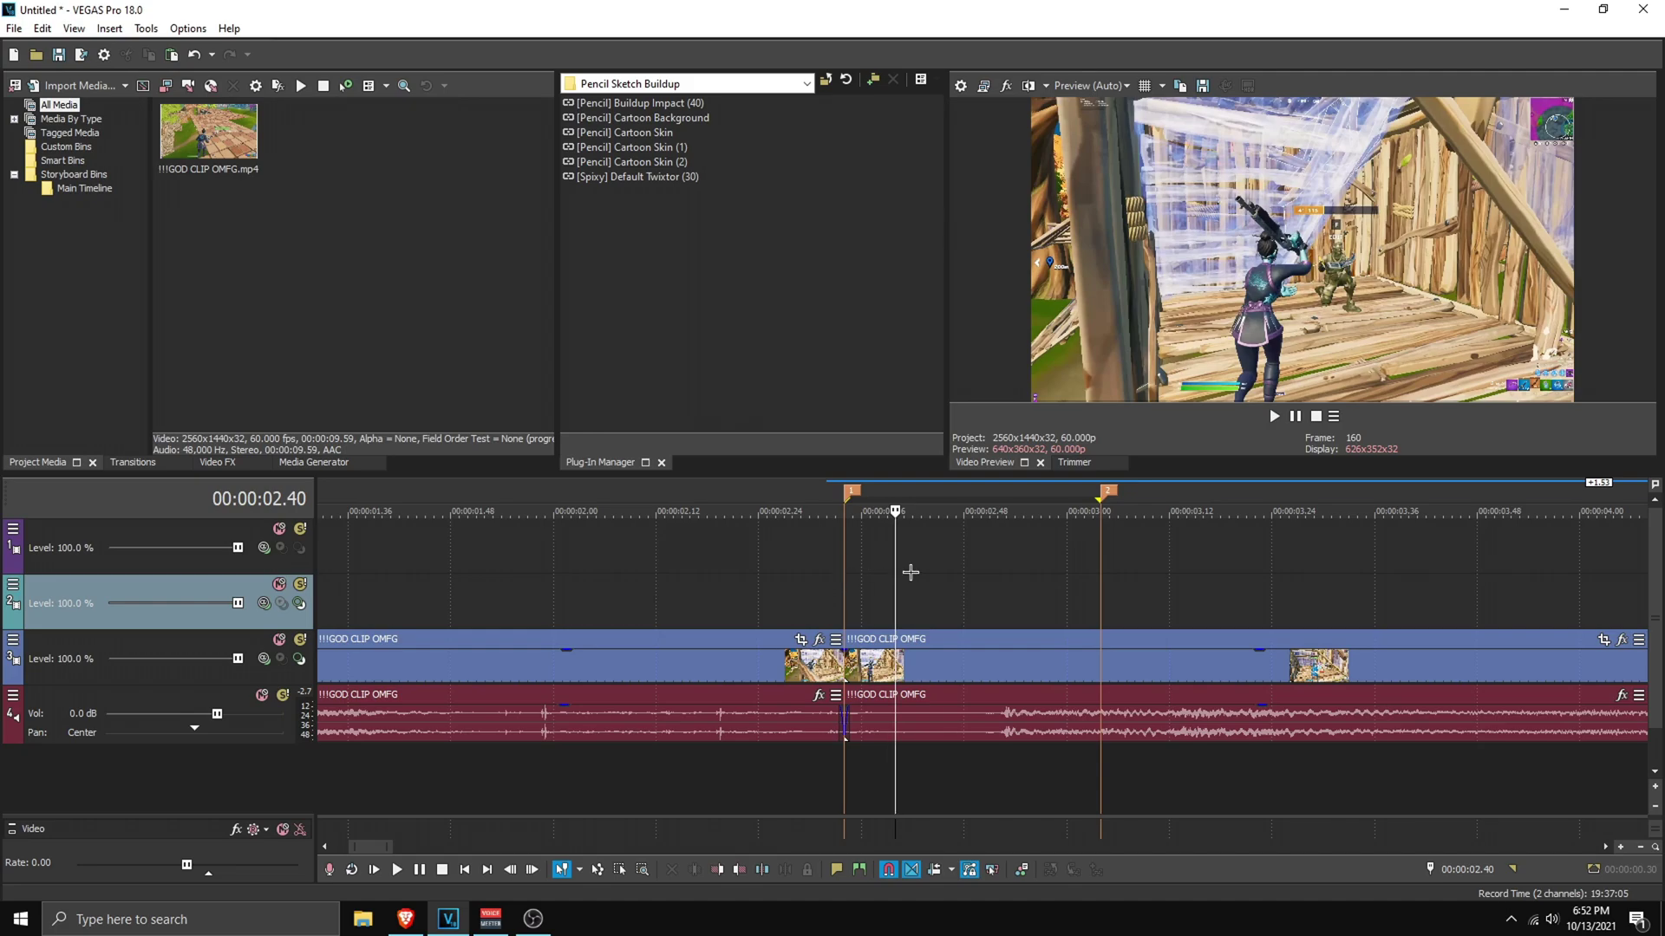
{"action": "left_click", "coordinate": [999, 586]}
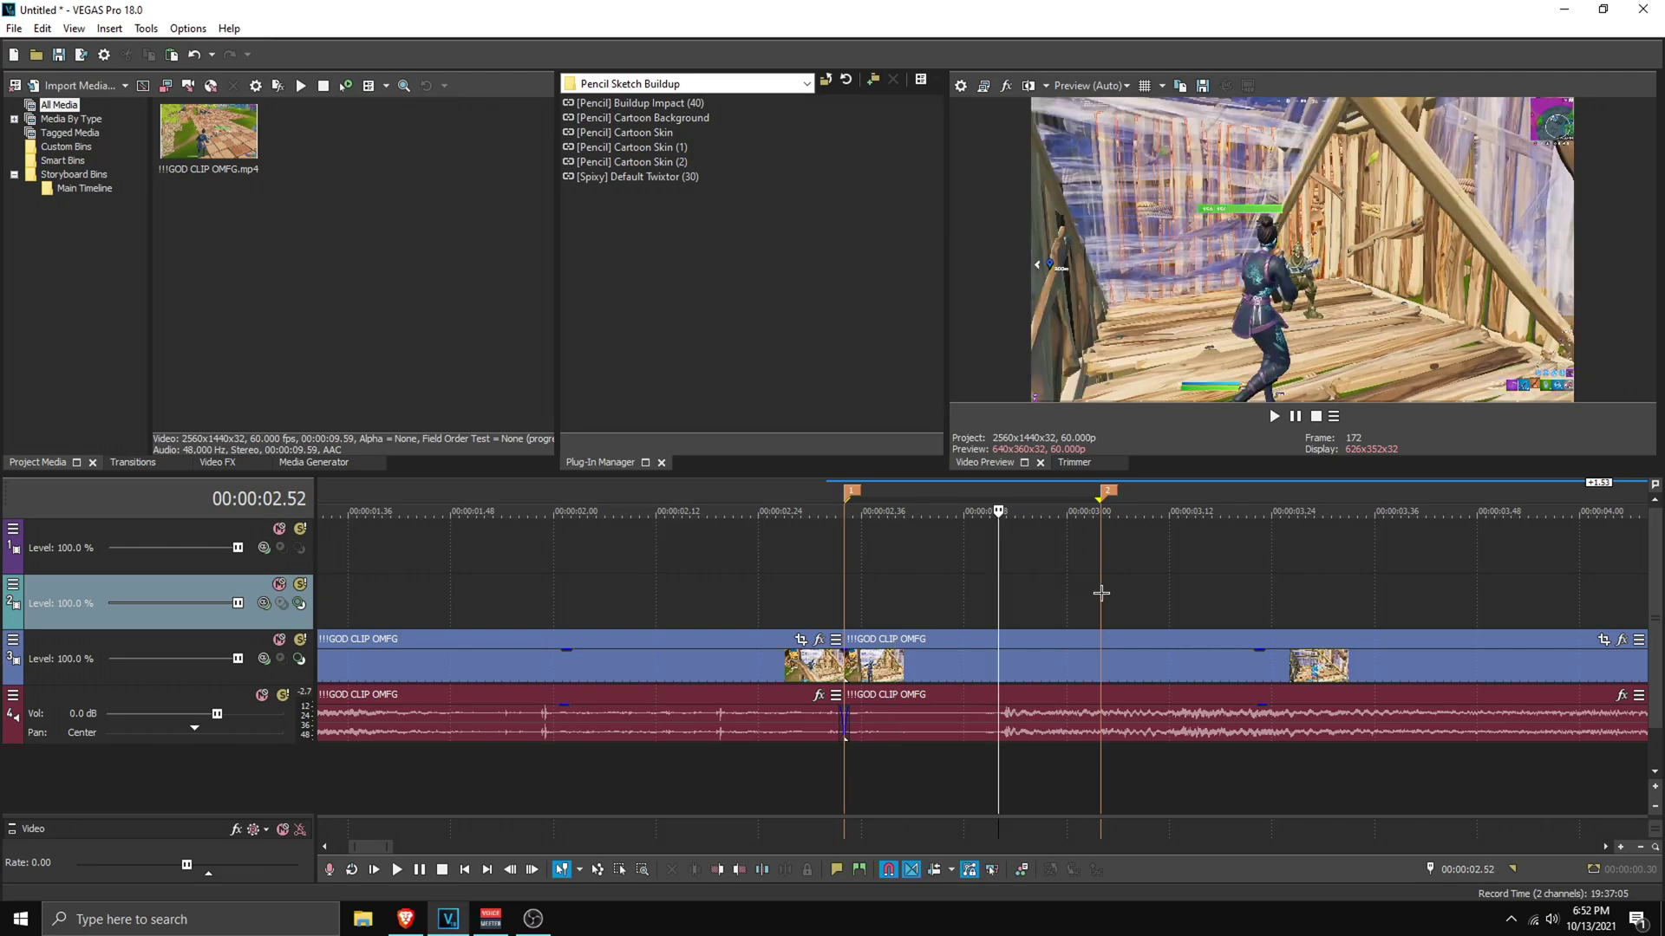
{"action": "left_click", "coordinate": [1050, 593]}
{"action": "left_click", "coordinate": [847, 595]}
Add unnamed markers at 02.41, 02.49 and 02.56 after the cut
{"action": "scroll", "coordinate": [847, 607], "scroll_direction": "up", "scroll_amount": 4}
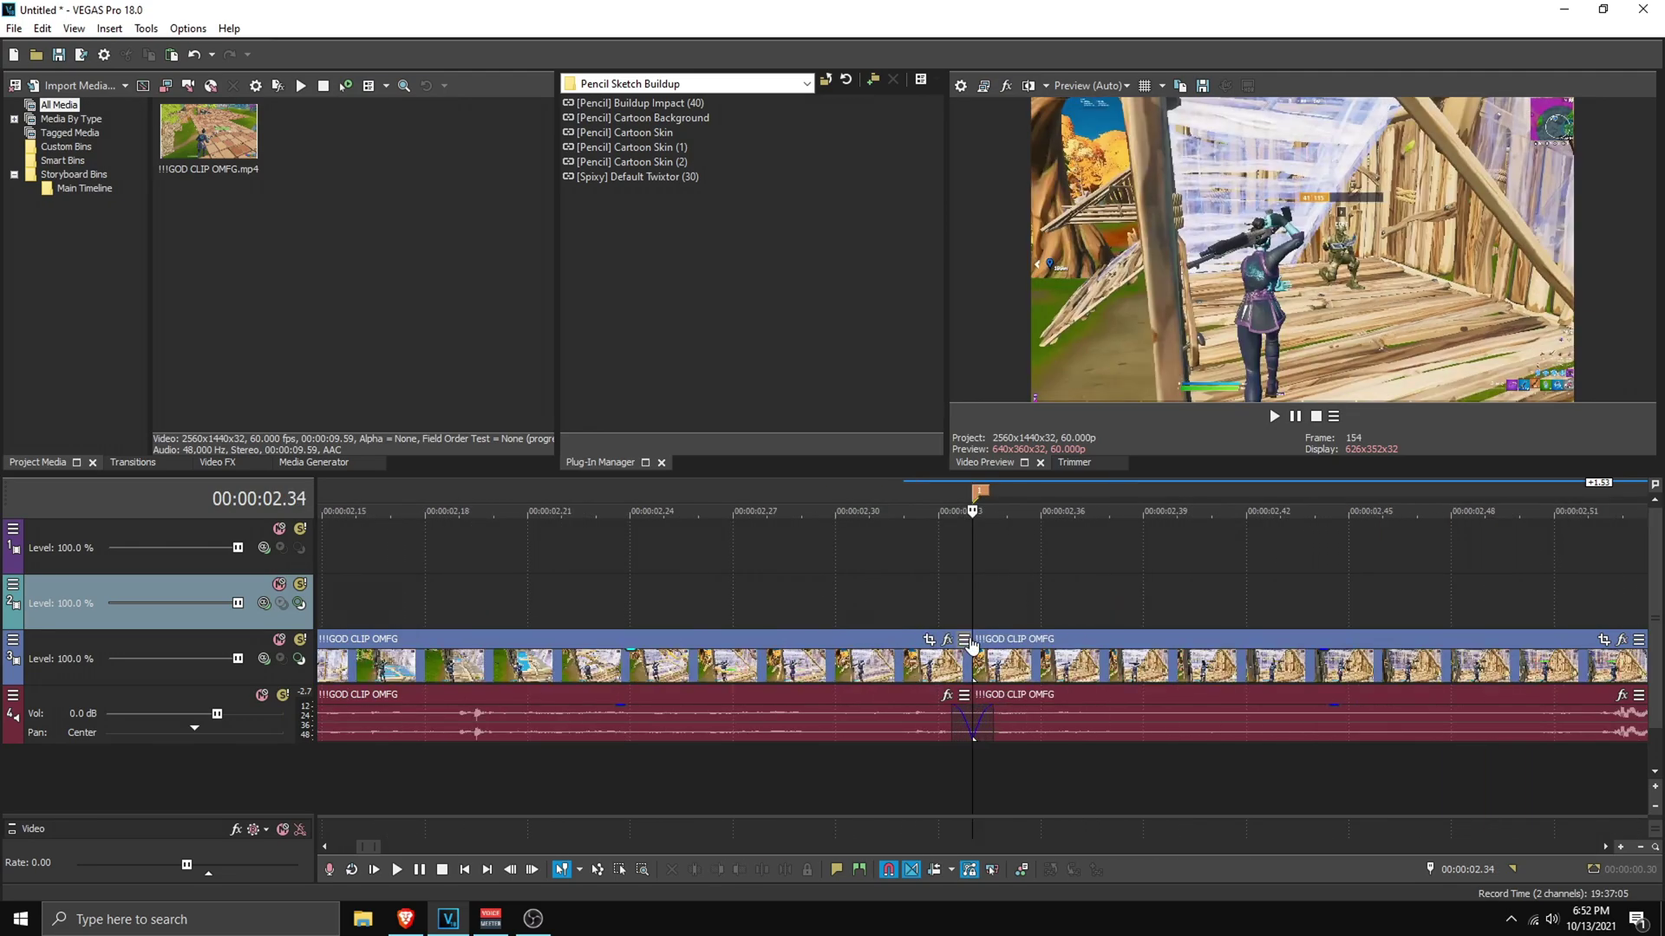
{"action": "left_click", "coordinate": [973, 646]}
{"action": "scroll", "coordinate": [973, 620], "scroll_direction": "down", "scroll_amount": 2}
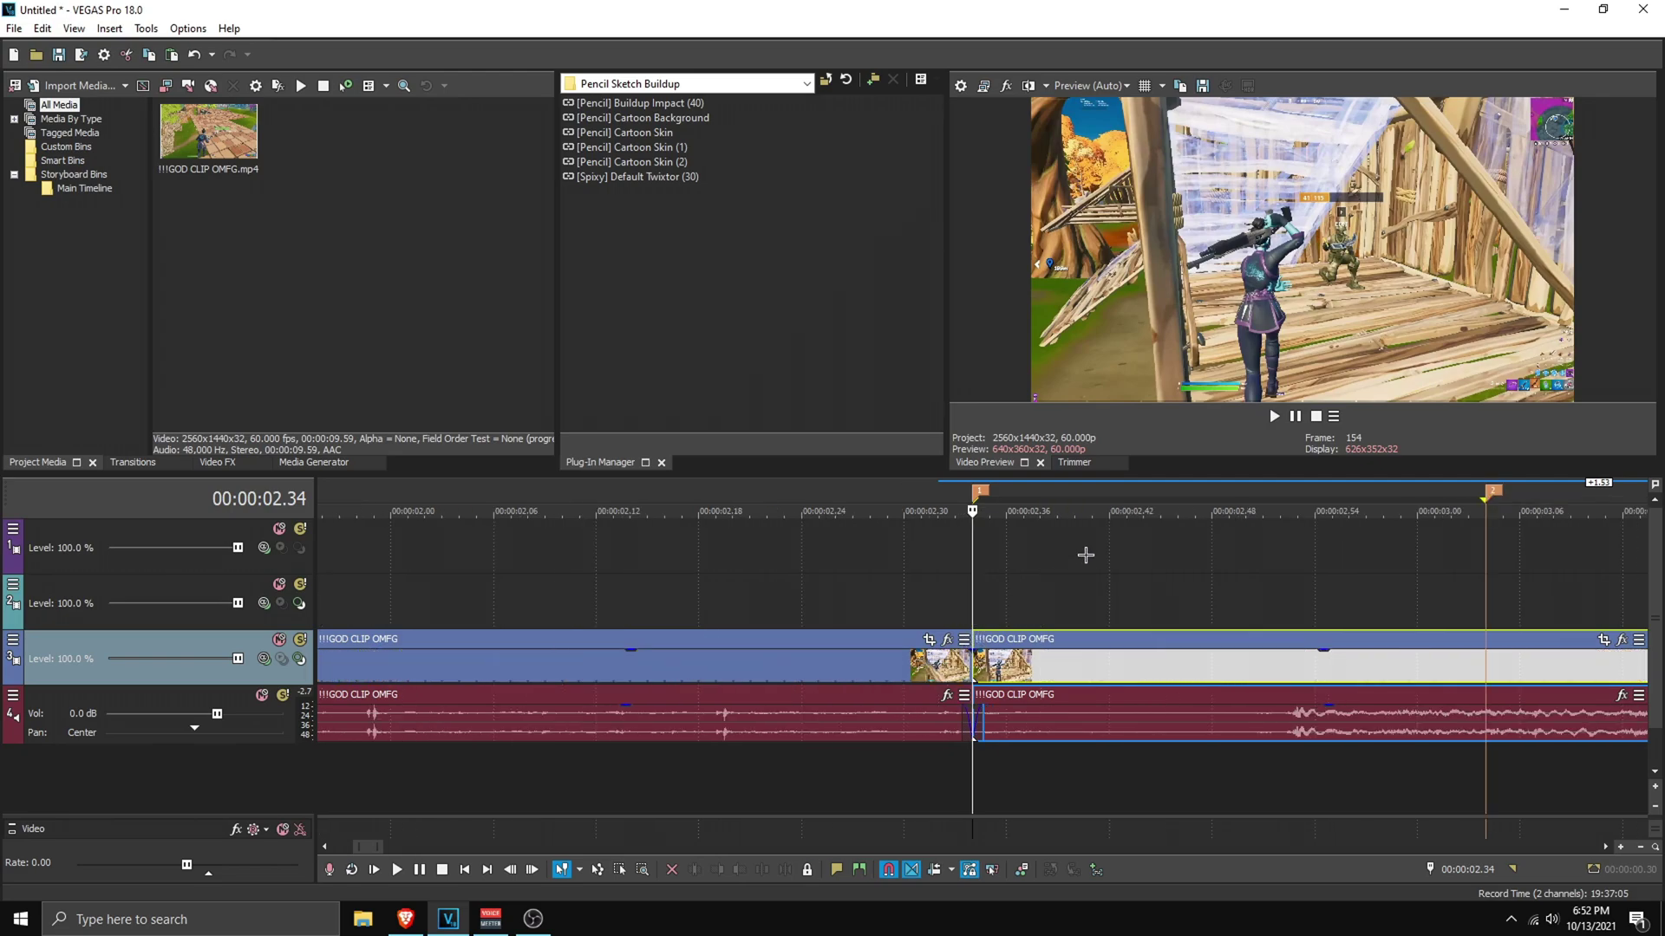
{"action": "key", "text": "Right"}
{"action": "key", "text": "Right"}
{"action": "key", "text": "Right"}
{"action": "key", "text": "Right"}
{"action": "key", "text": "Right"}
{"action": "key", "text": "Right"}
{"action": "key", "text": "Right"}
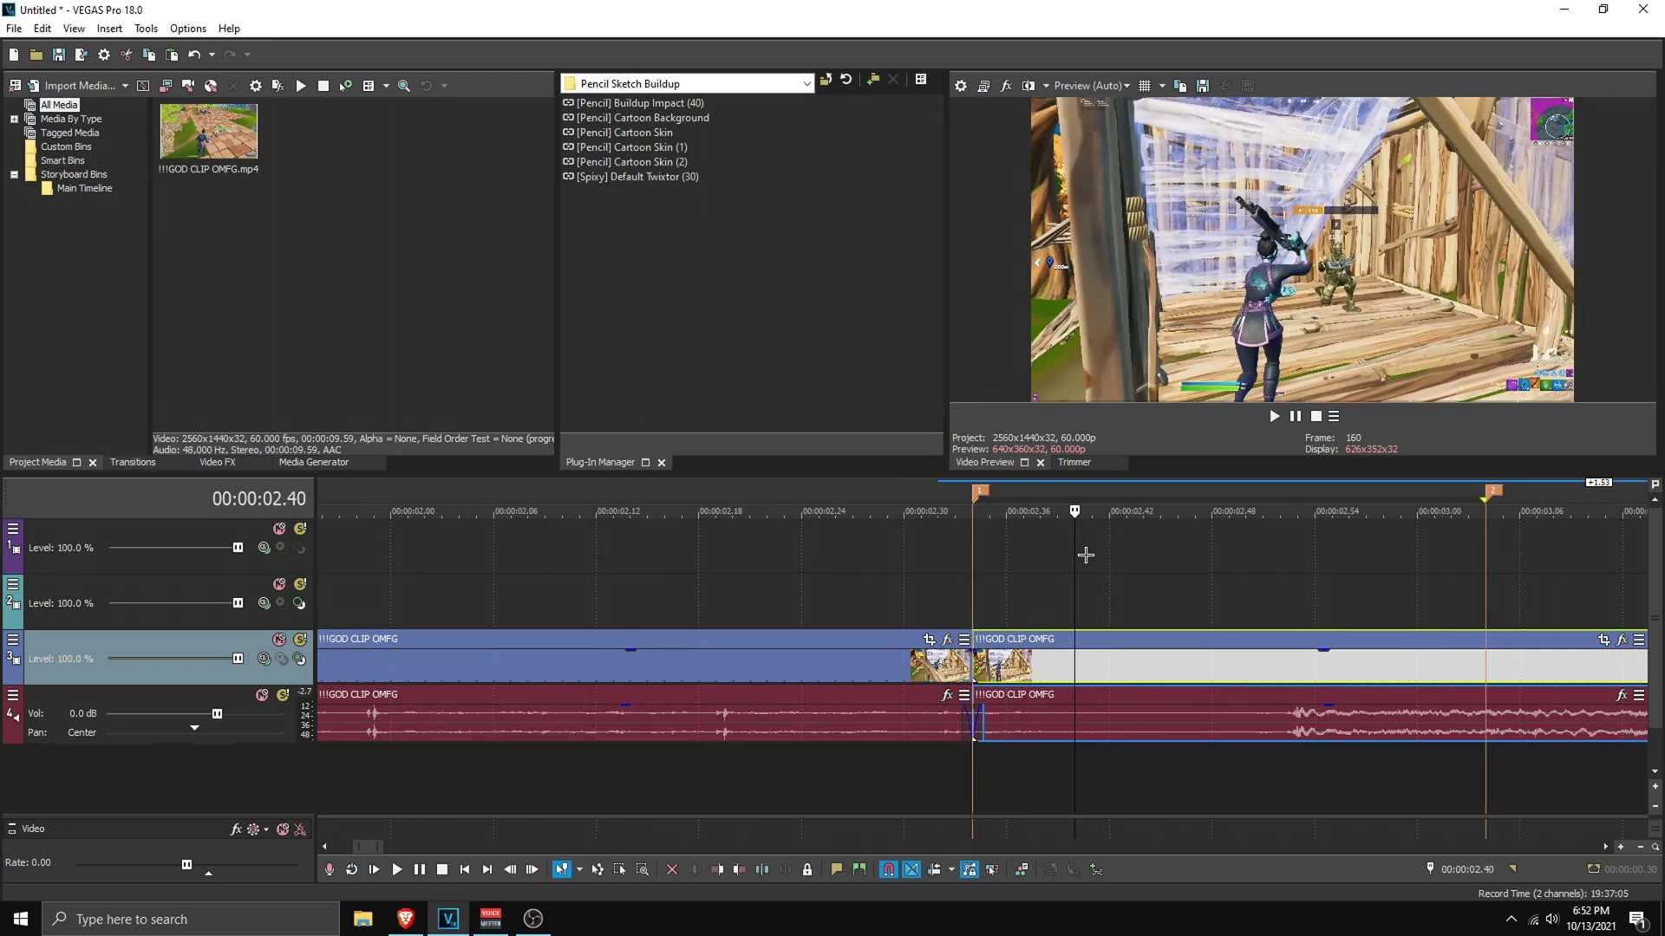
{"action": "key", "text": "m"}
{"action": "key", "text": "Return"}
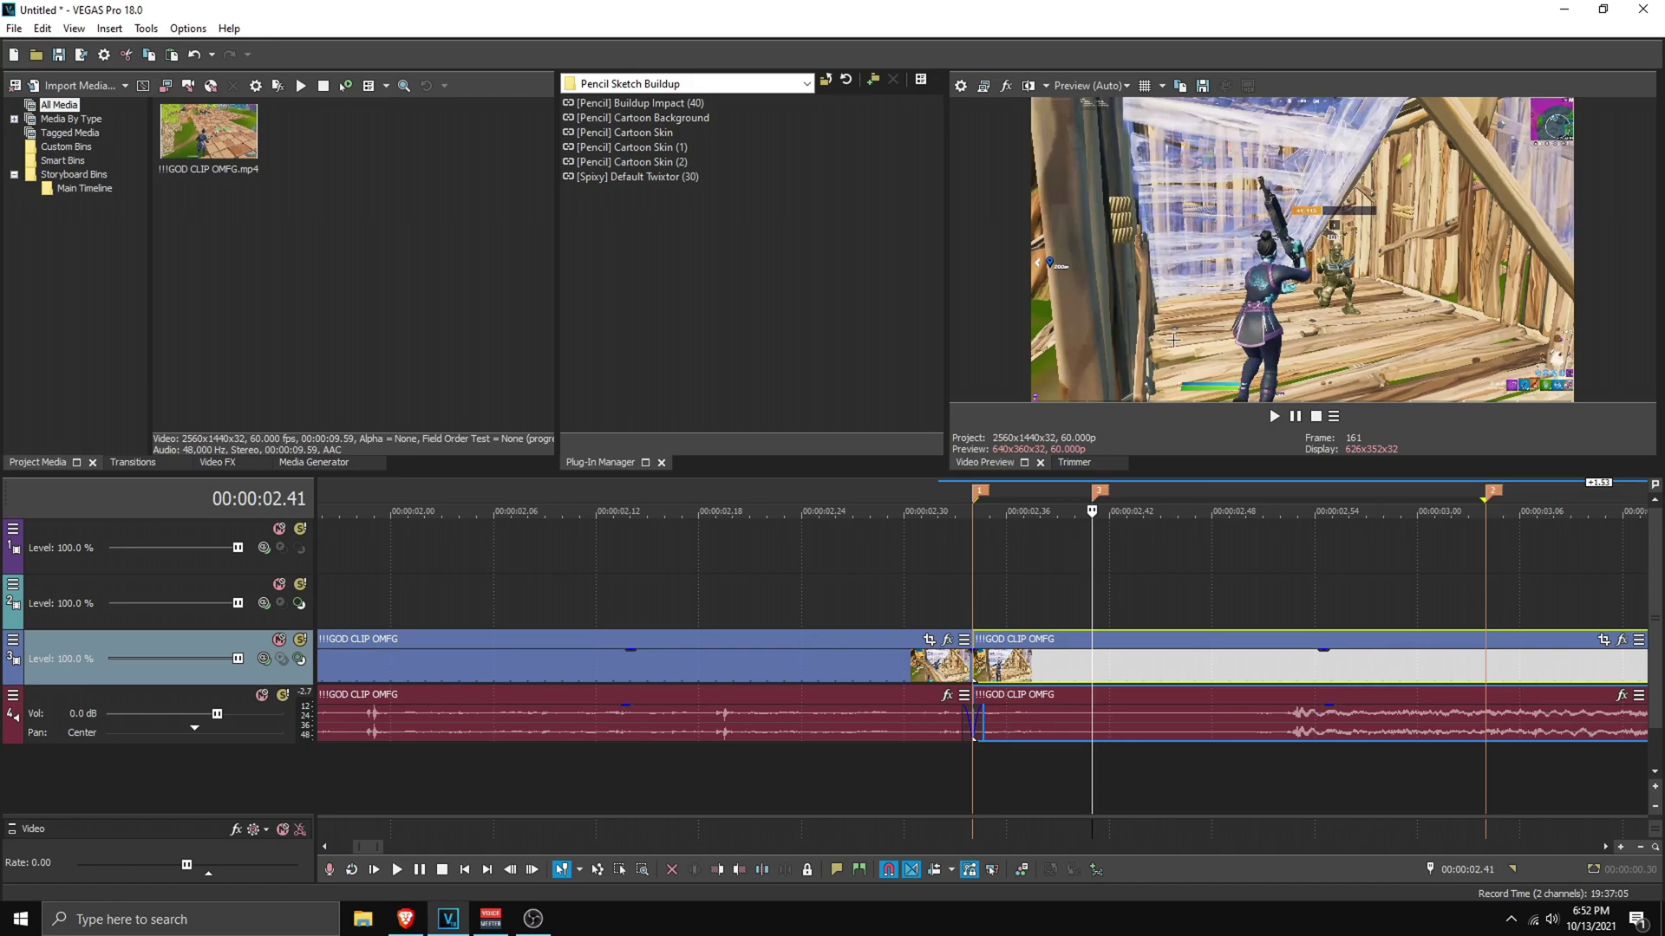
{"action": "key", "text": "Right"}
{"action": "key", "text": "Right"}
{"action": "key", "text": "Right"}
{"action": "key", "text": "Right"}
{"action": "key", "text": "Right"}
{"action": "key", "text": "Right"}
{"action": "key", "text": "Right"}
{"action": "key", "text": "Right"}
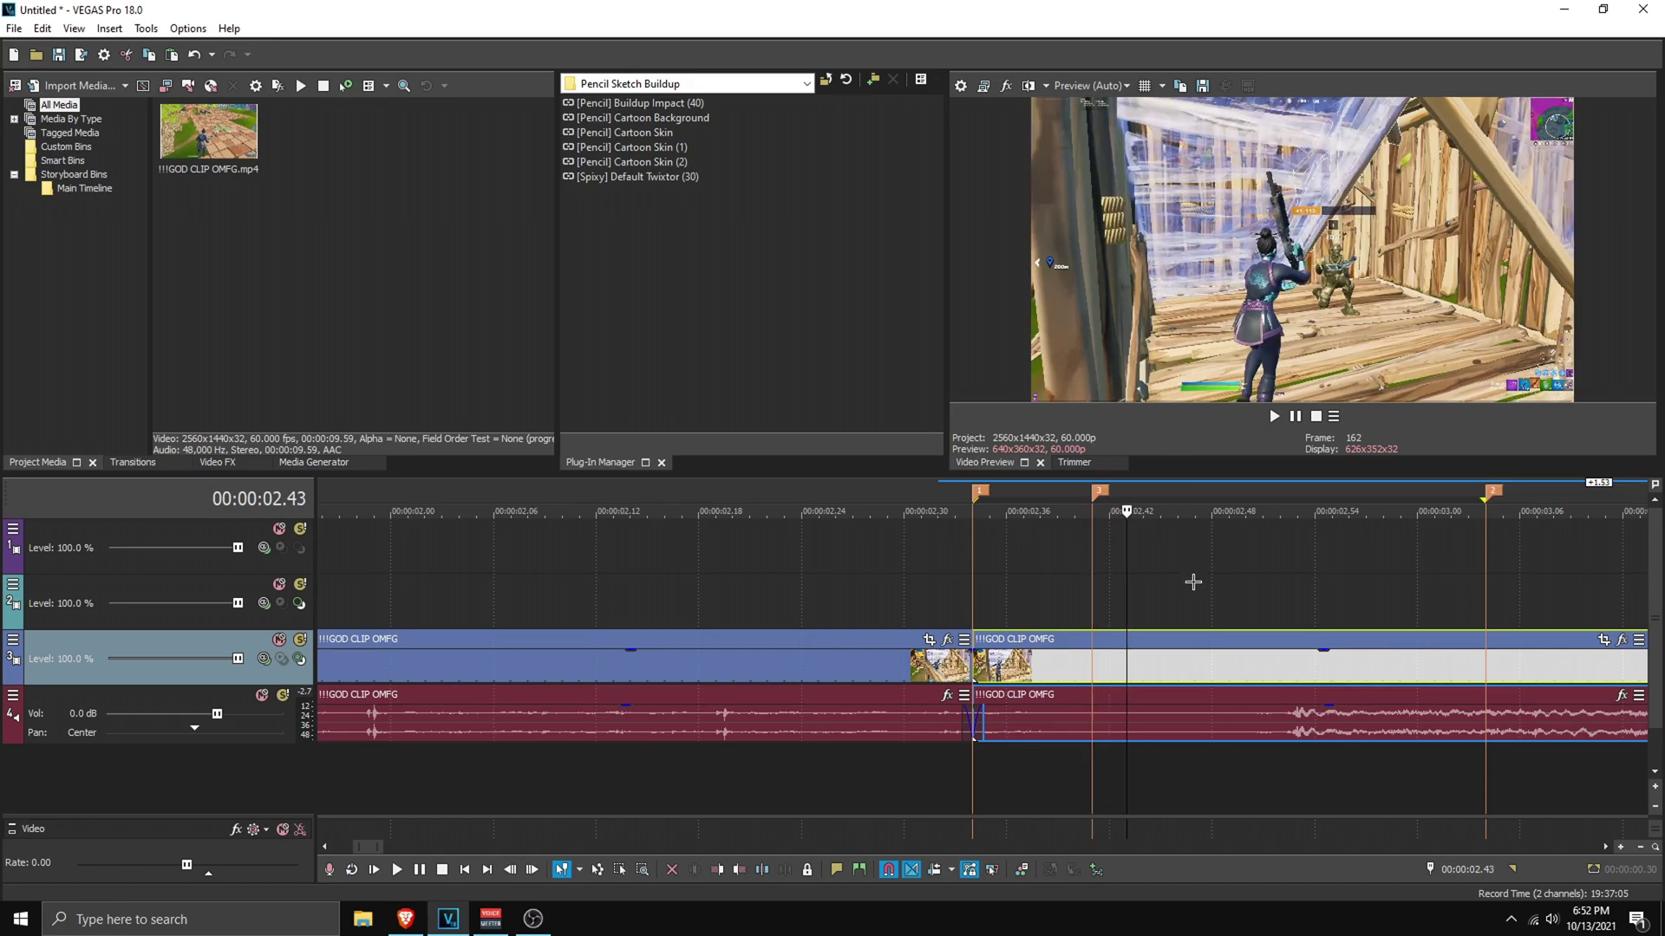
{"action": "key", "text": "m"}
{"action": "key", "text": "Return"}
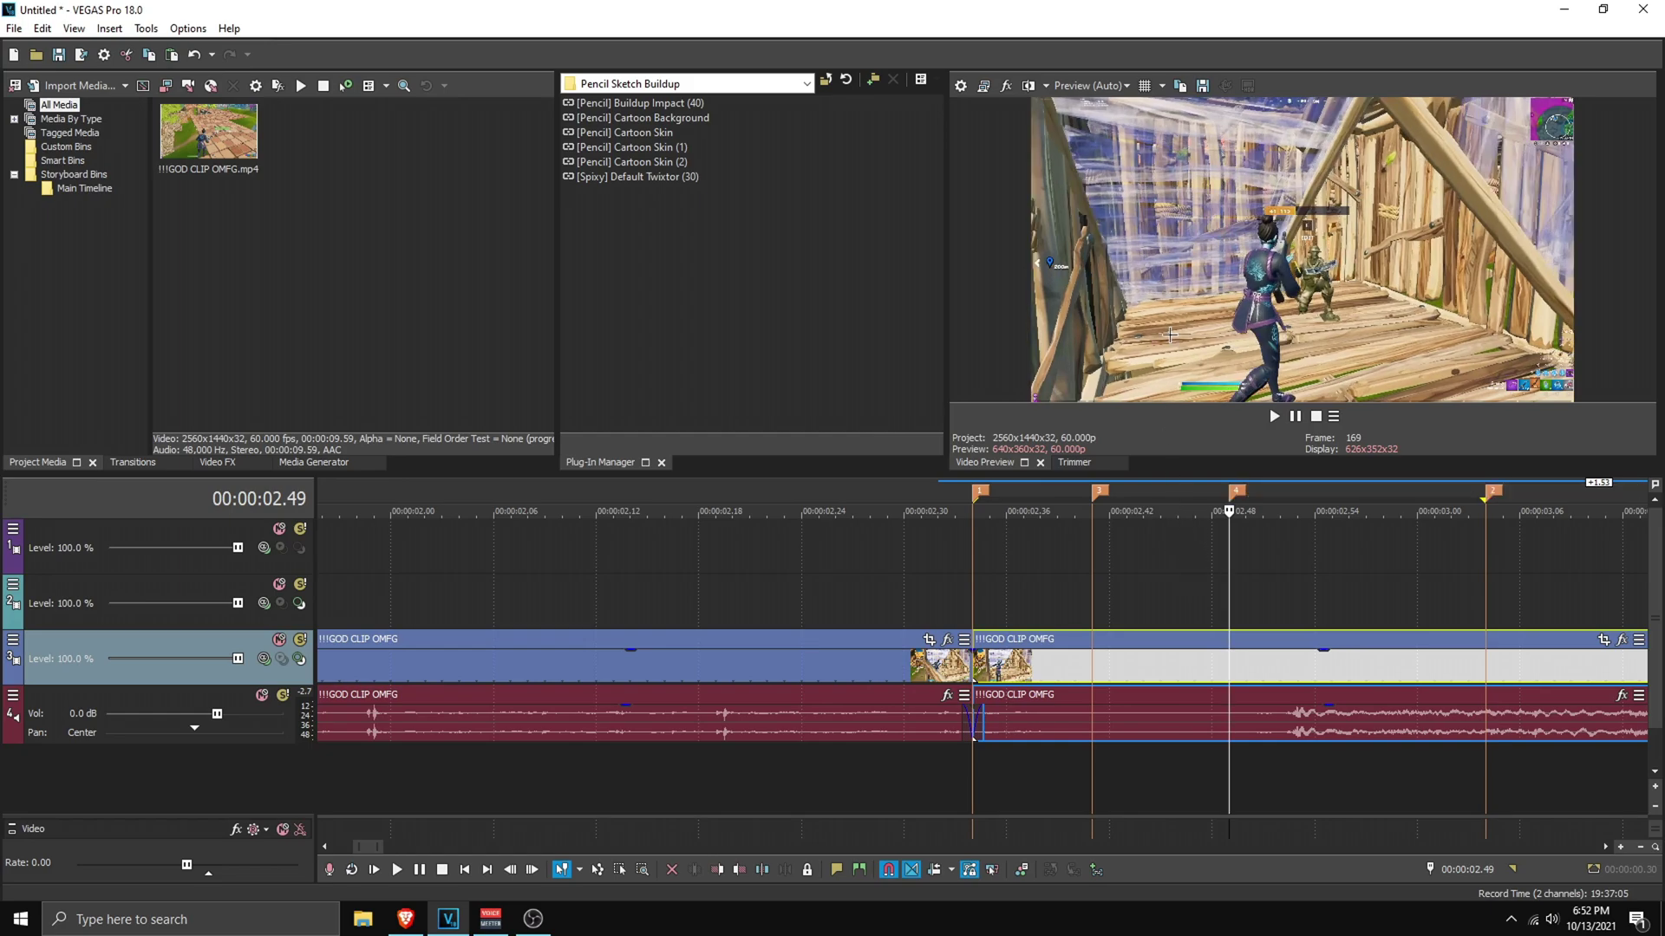
{"action": "key", "text": "Right"}
{"action": "key", "text": "Right"}
{"action": "key", "text": "Right"}
{"action": "key", "text": "Right"}
{"action": "key", "text": "Right"}
{"action": "key", "text": "Right"}
{"action": "key", "text": "Right"}
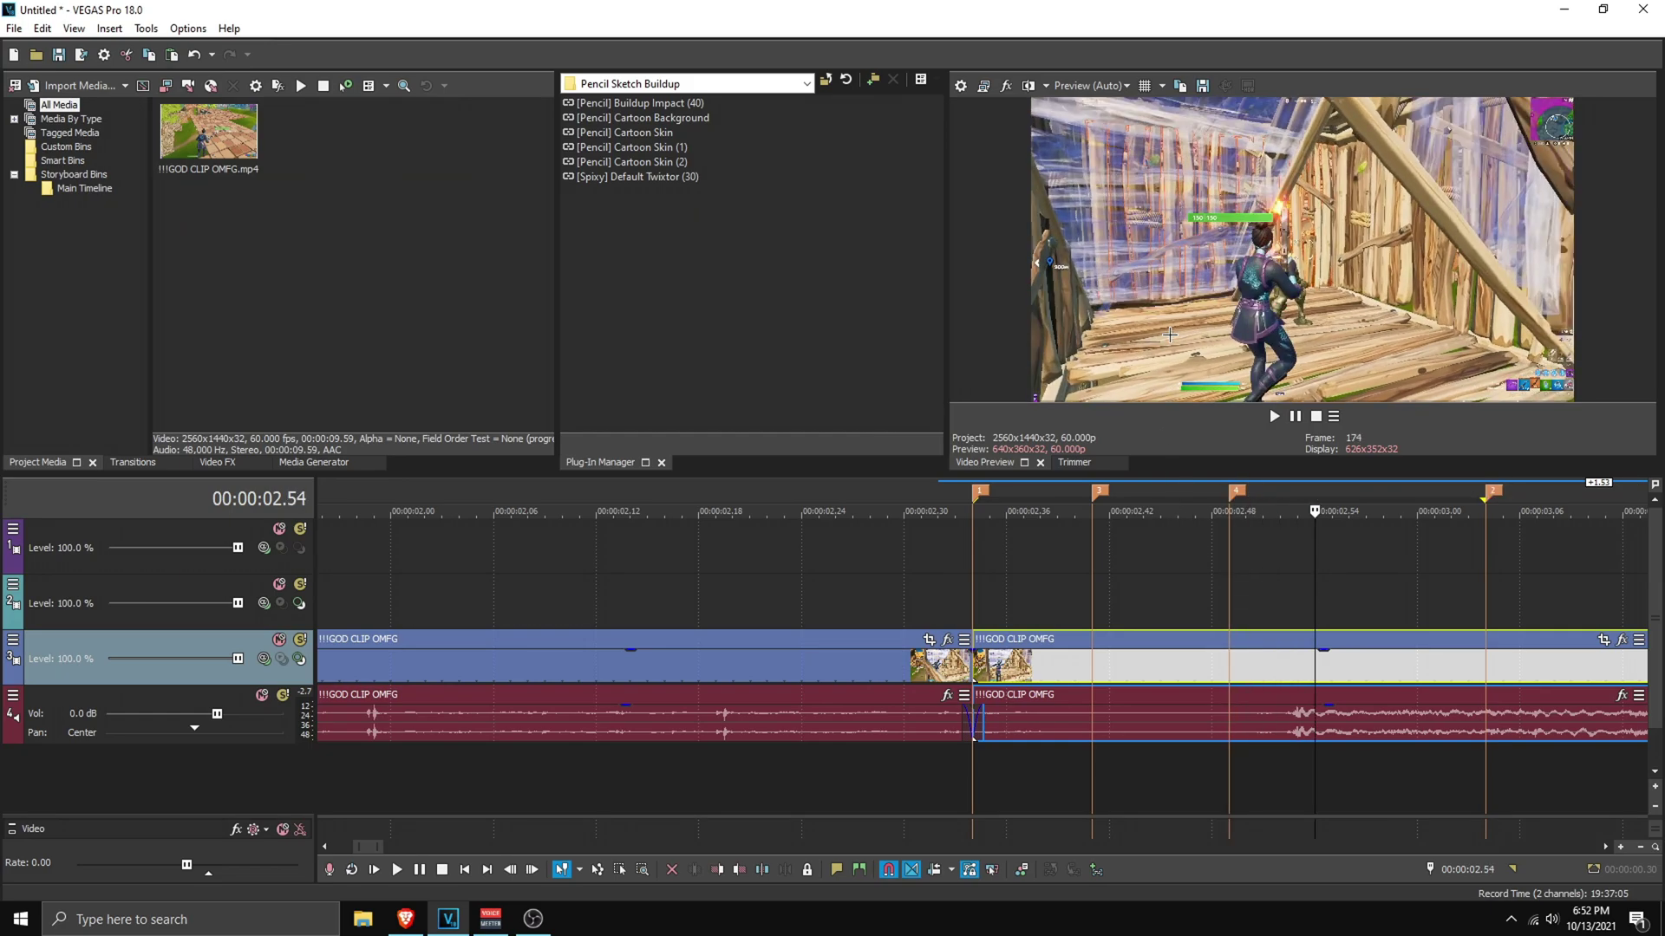
{"action": "key", "text": "m"}
{"action": "key", "text": "Return"}
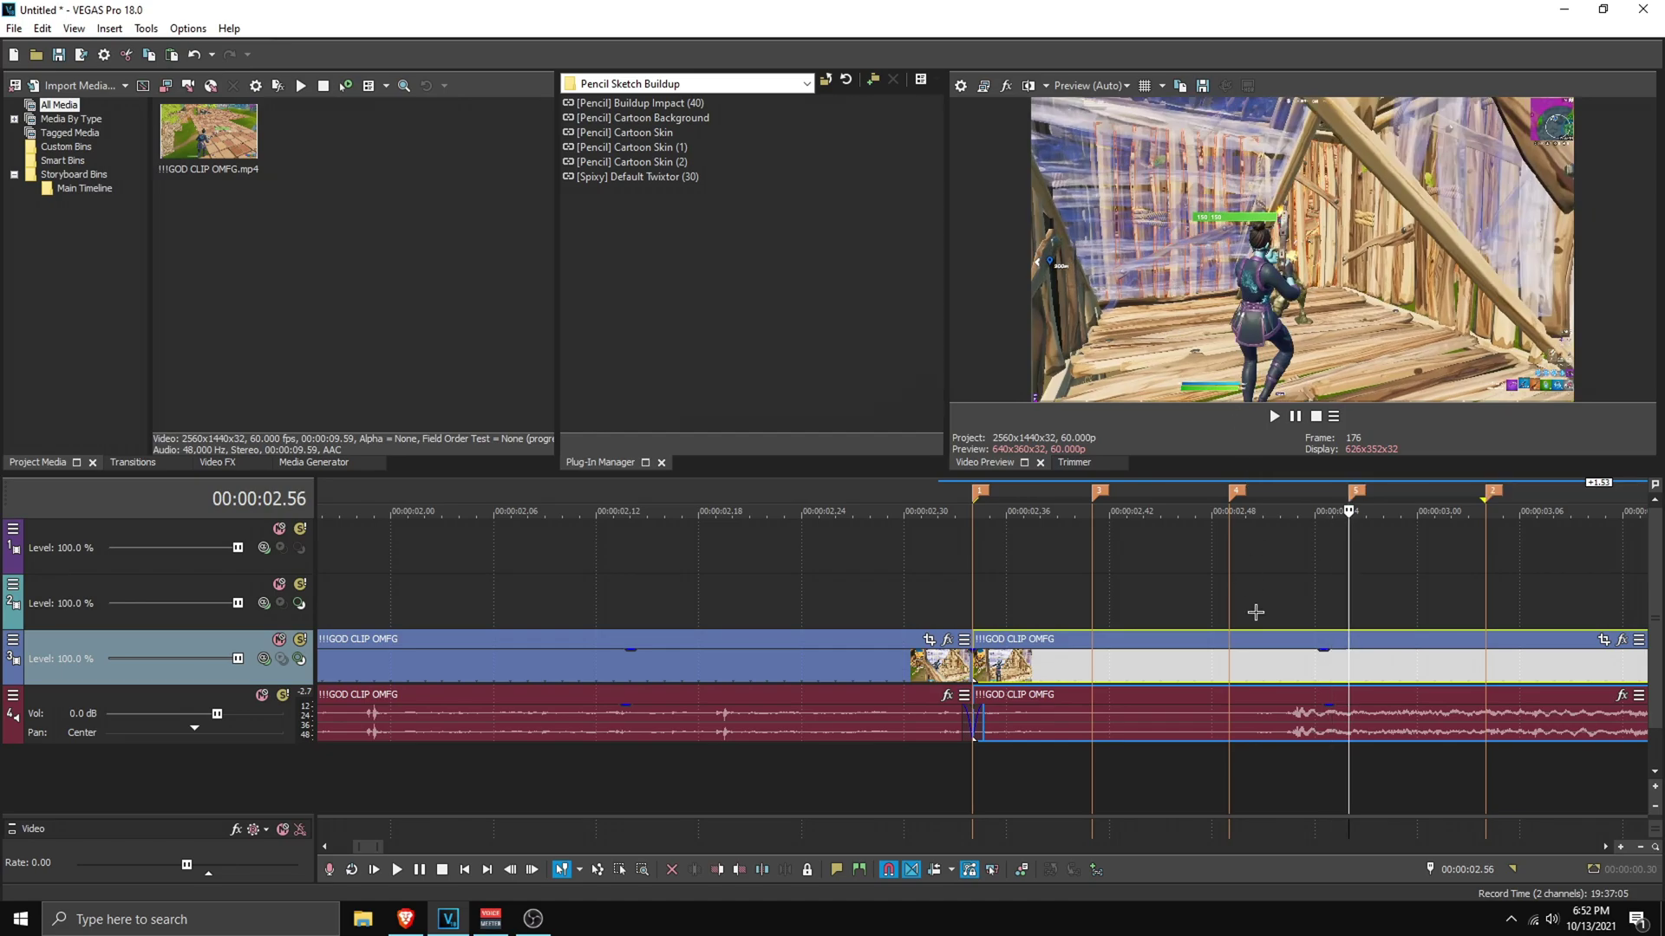
Select spans up to 03.04, then clear the selection and return to marker 1
{"action": "left_click_drag", "start_coordinate": [1351, 596], "coordinate": [1477, 603]}
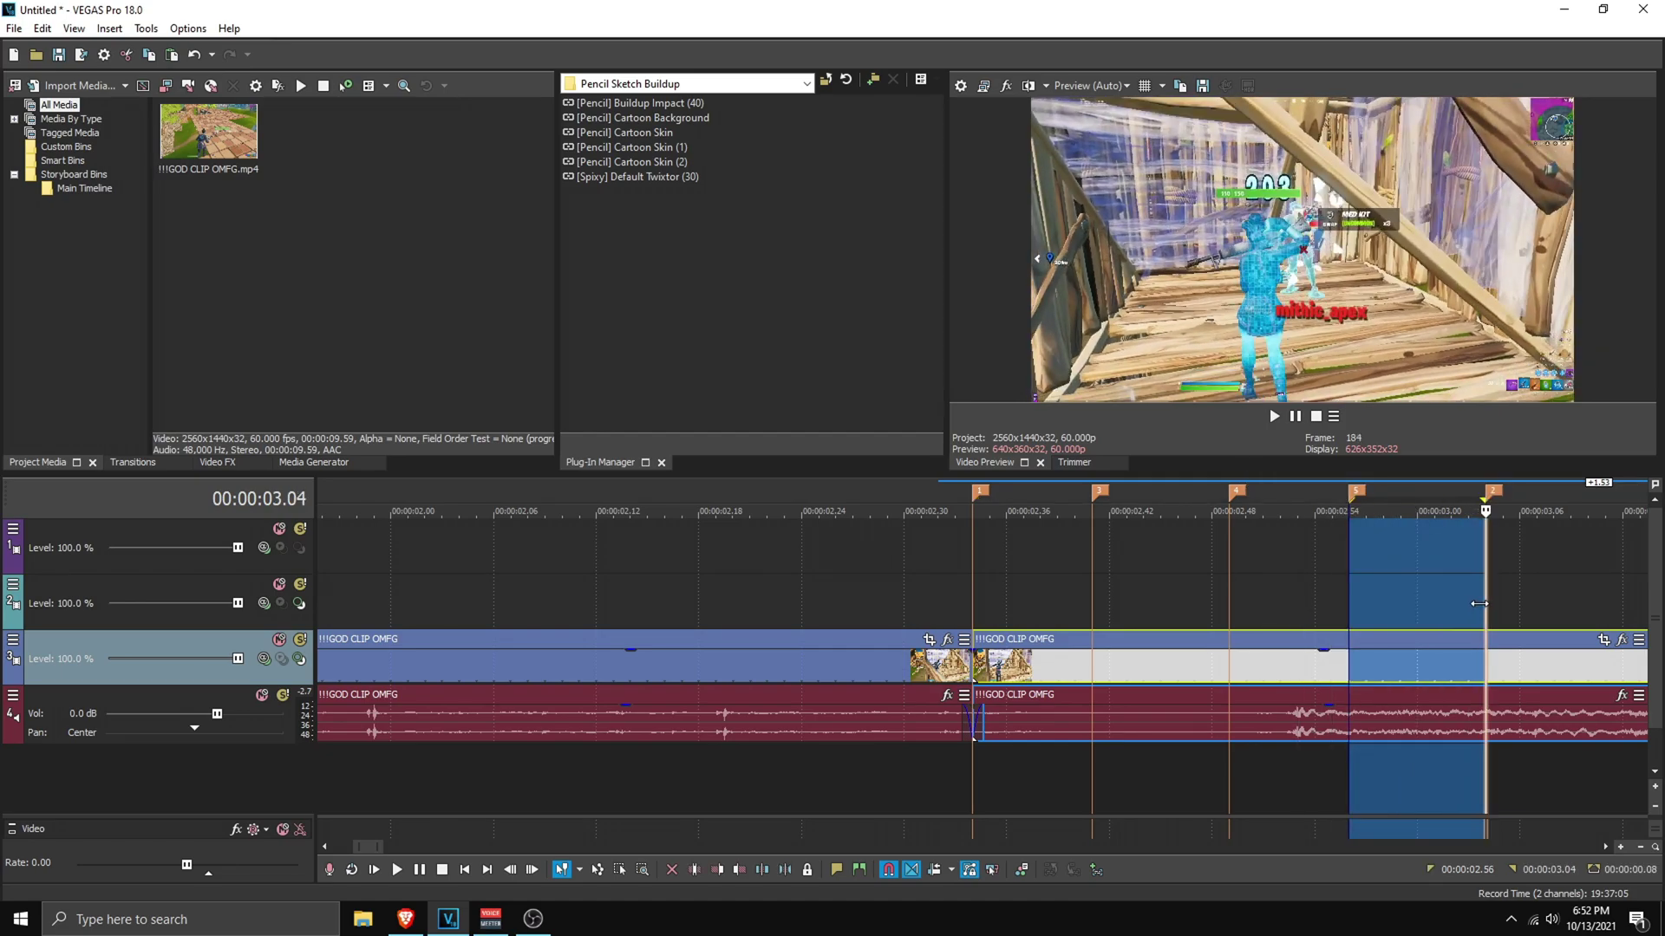
{"action": "left_click", "coordinate": [1263, 592]}
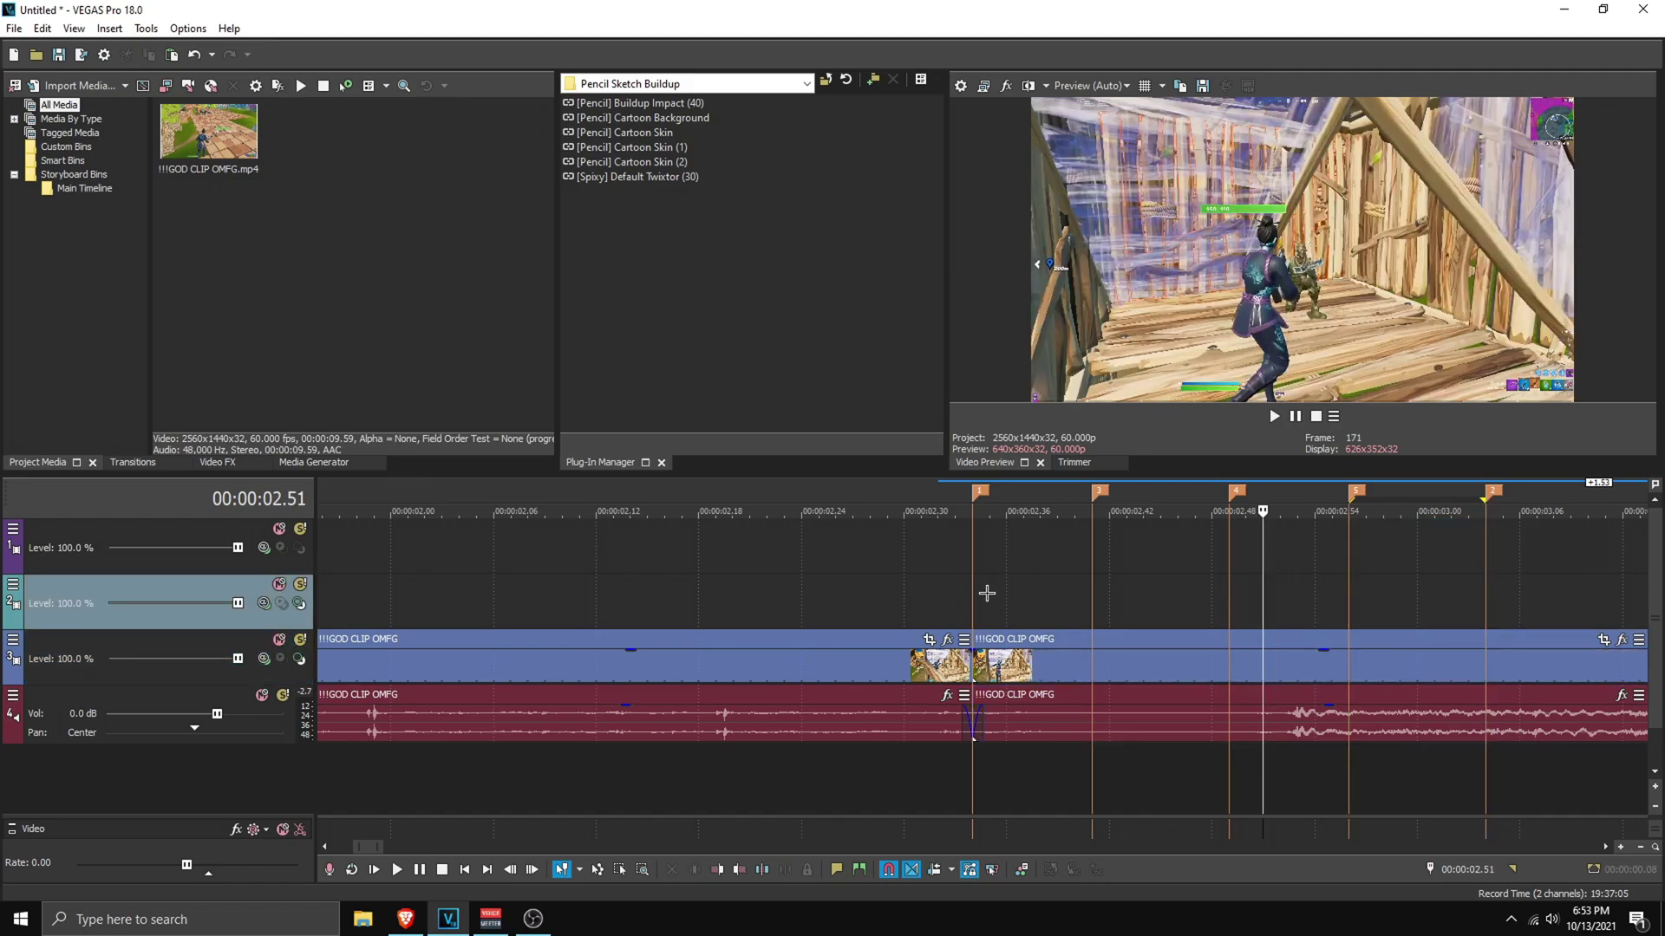
{"action": "left_click_drag", "start_coordinate": [972, 595], "coordinate": [1485, 595]}
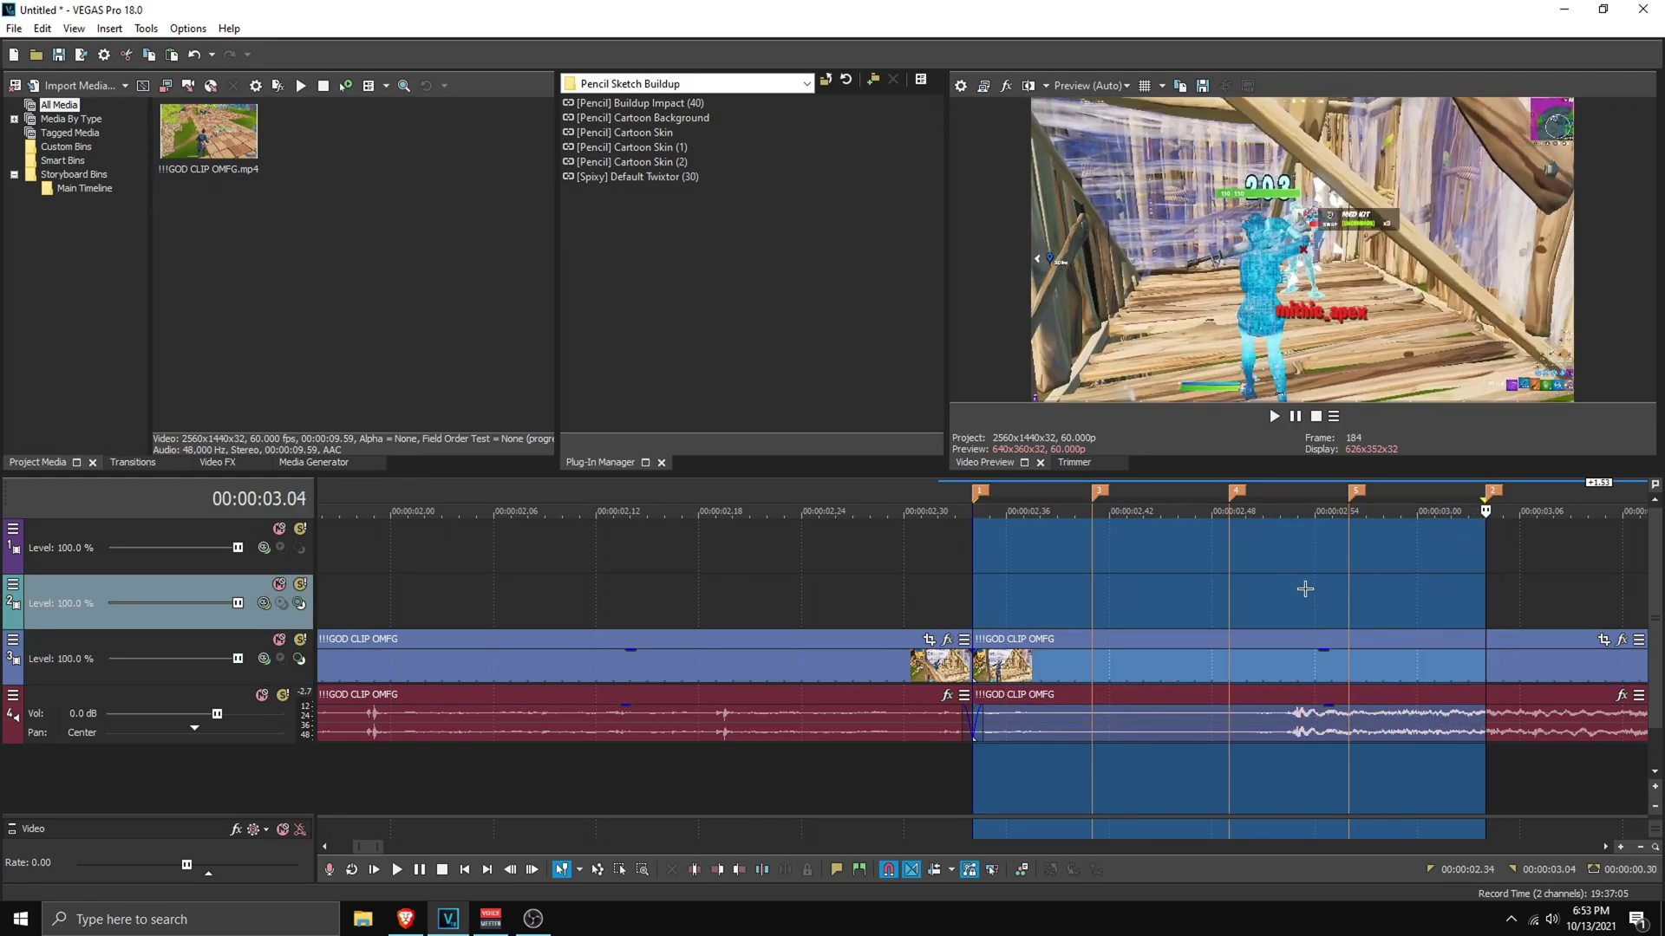
{"action": "left_click", "coordinate": [972, 585]}
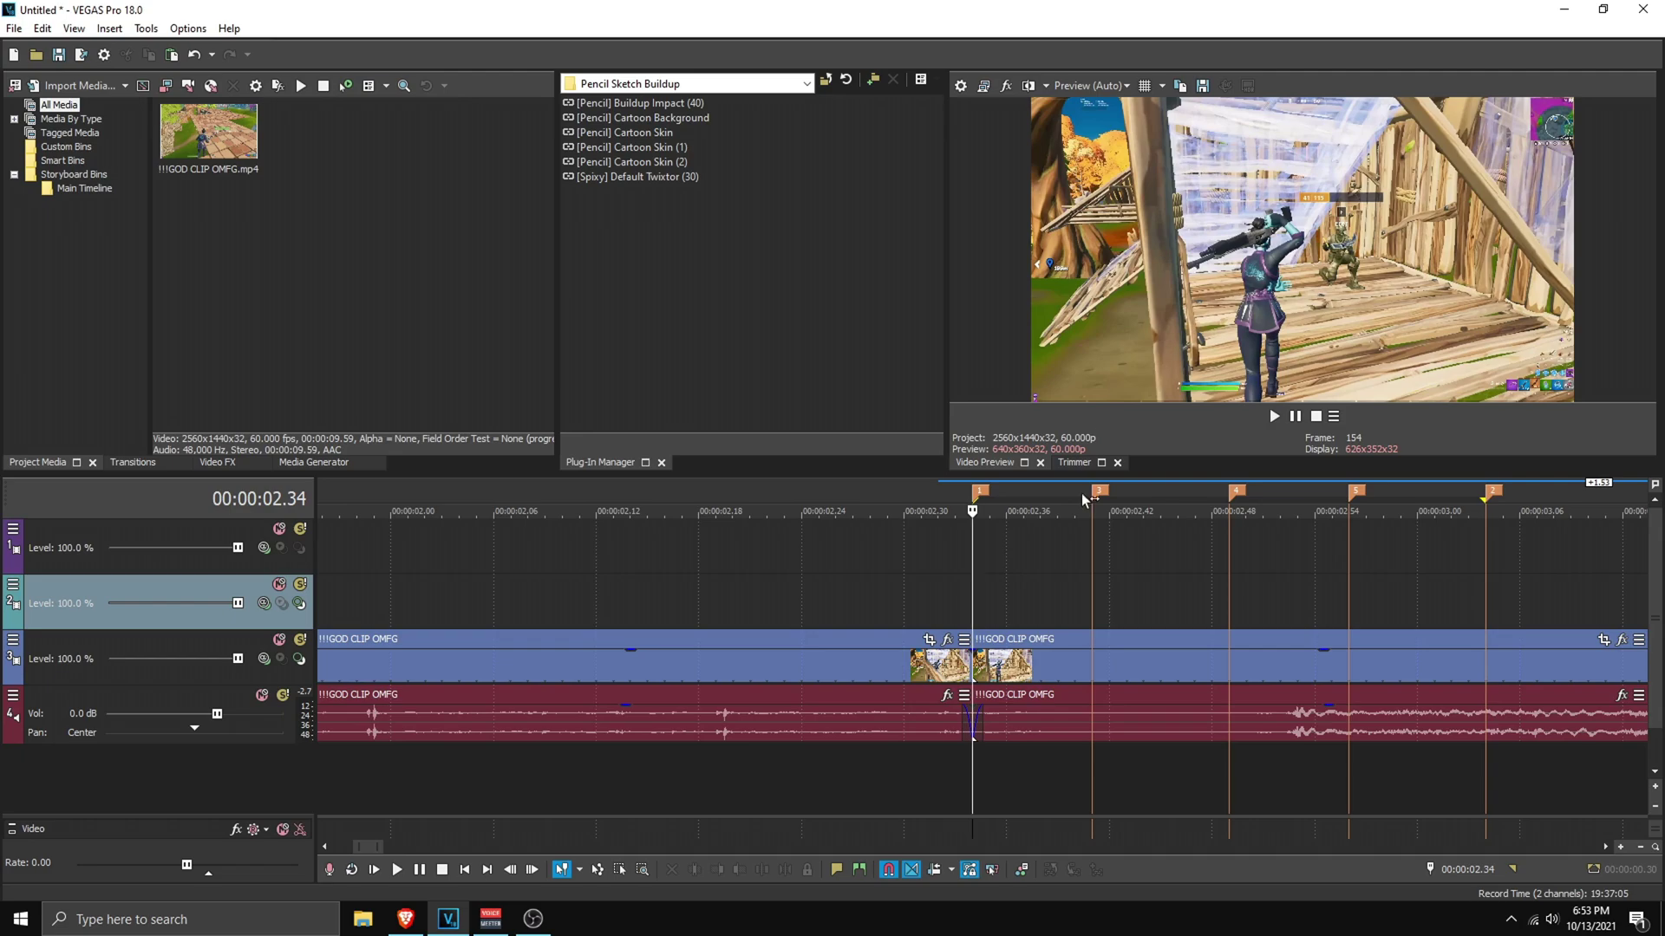
{"action": "scroll", "coordinate": [976, 607], "scroll_direction": "up", "scroll_amount": 5}
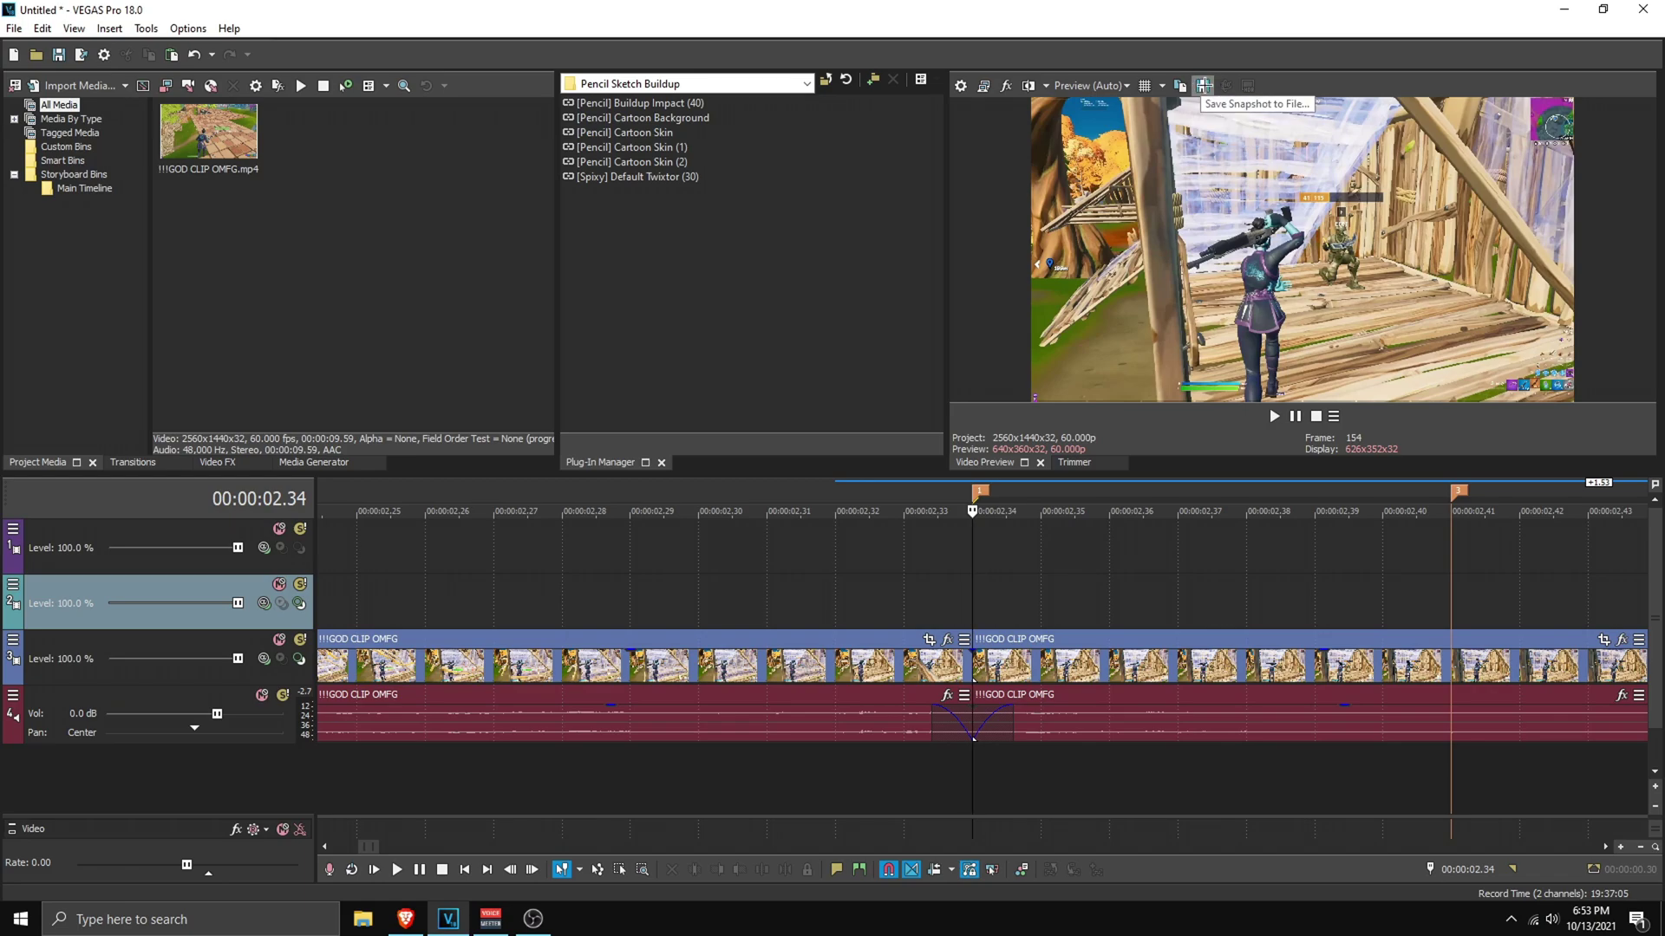
Save frame 154 at 02.34 as Image45.jpg in Downloads, keeping JPG format
{"action": "left_click", "coordinate": [1202, 84]}
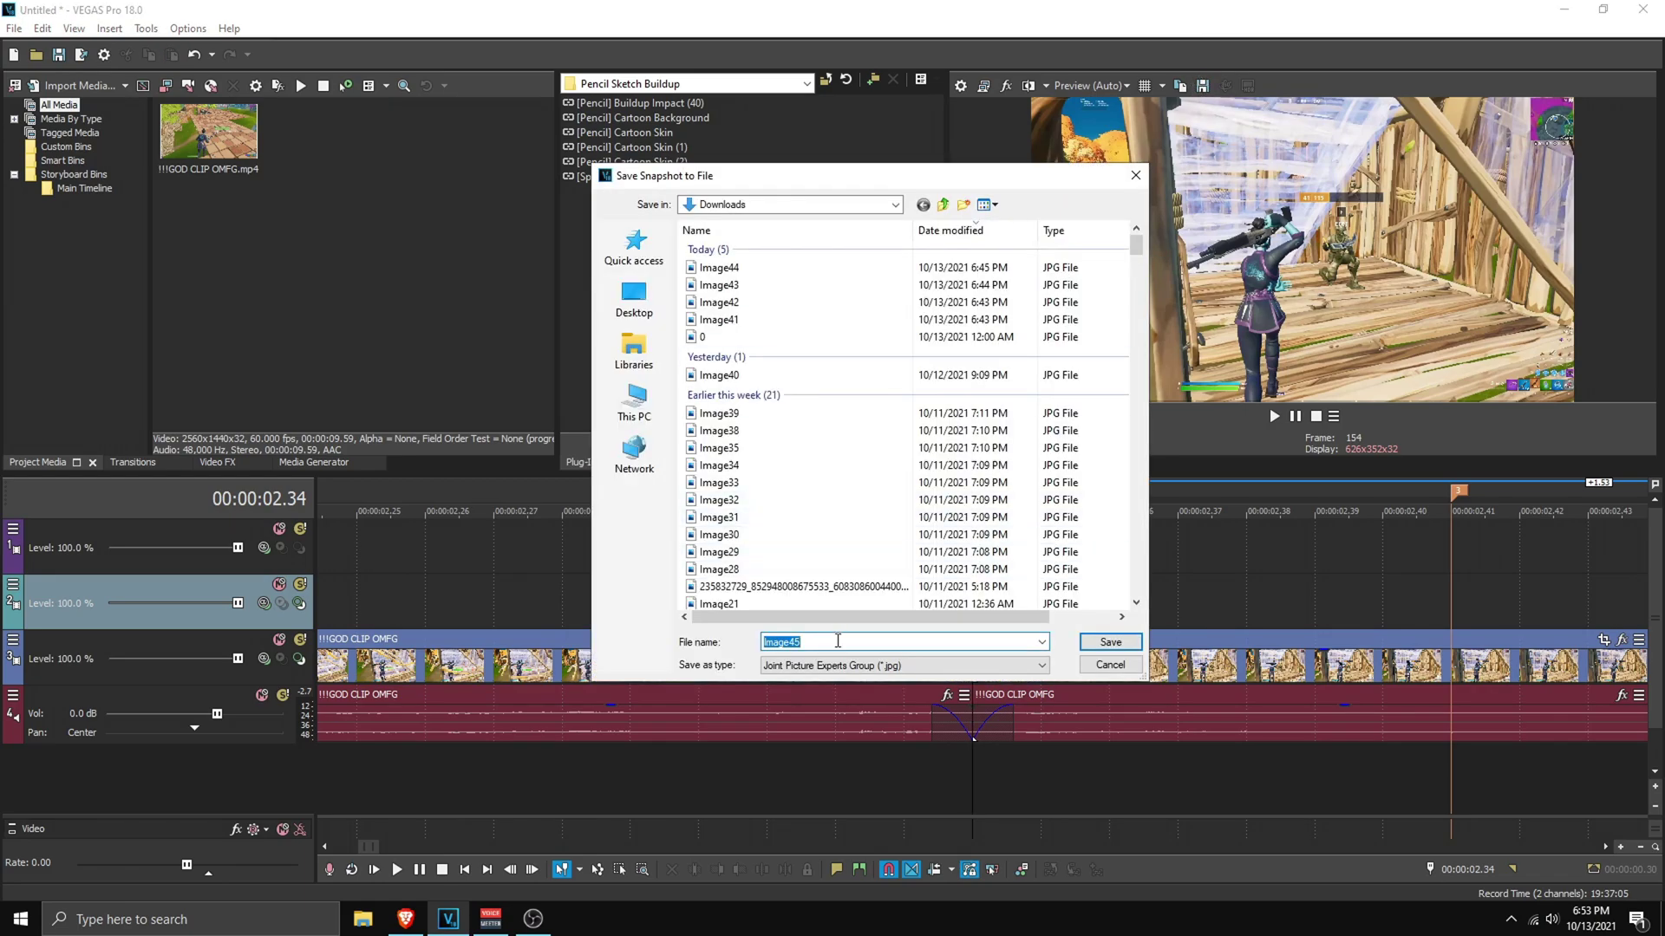
{"action": "left_click", "coordinate": [815, 666]}
{"action": "left_click", "coordinate": [818, 682]}
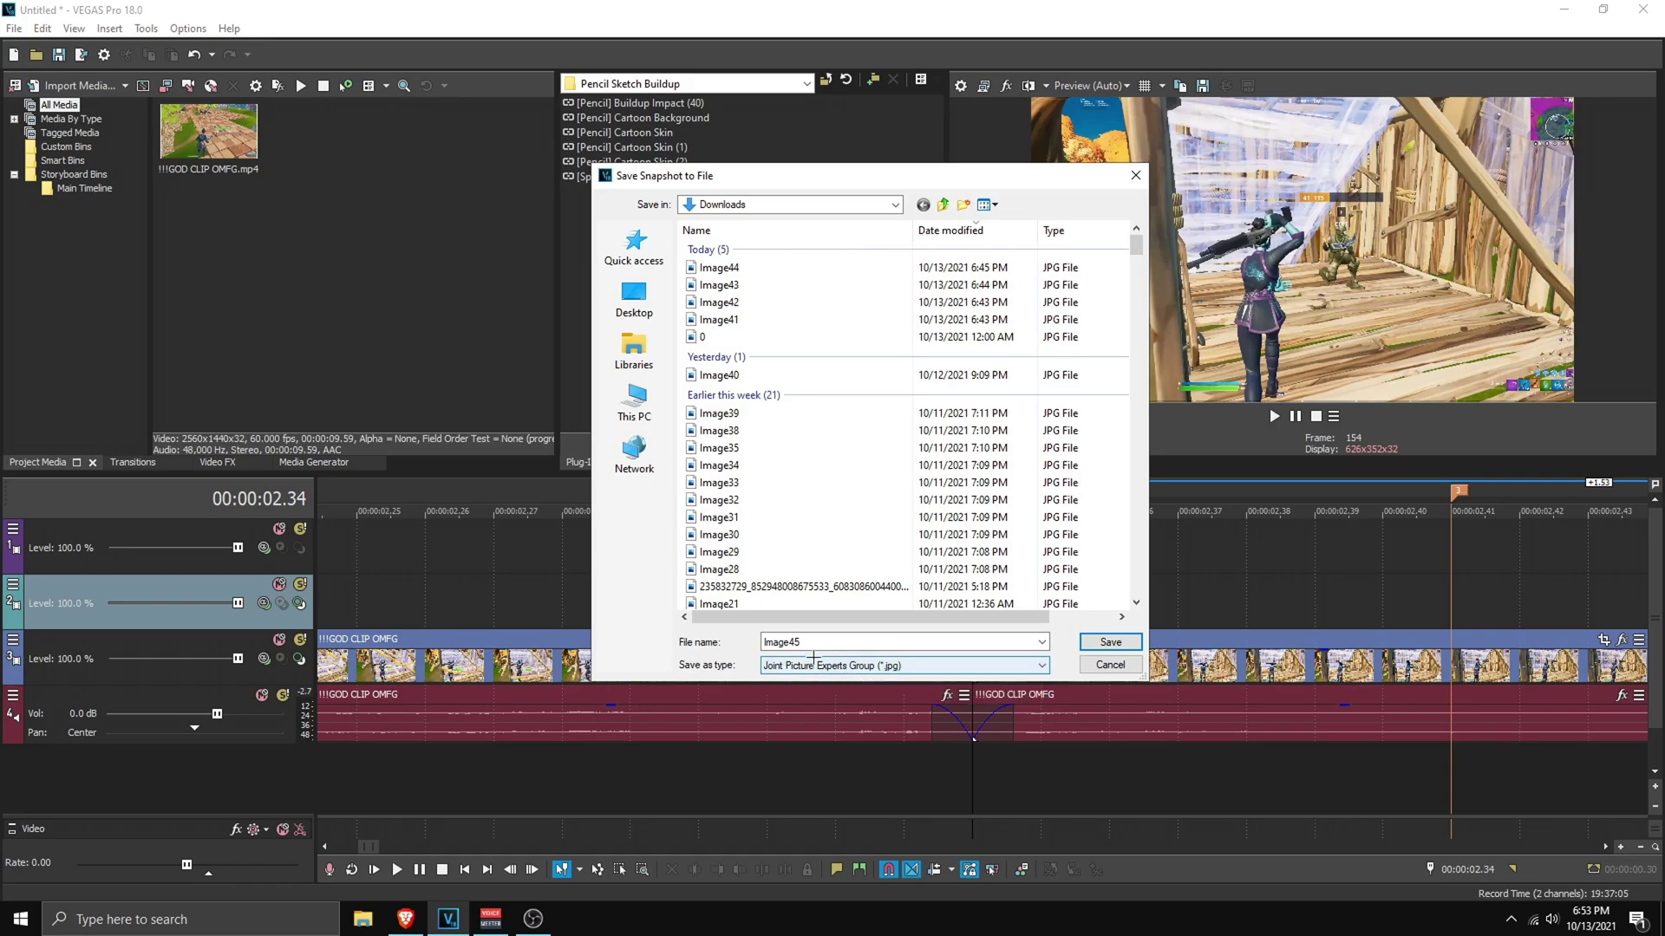
{"action": "left_click", "coordinate": [805, 644]}
{"action": "left_click", "coordinate": [805, 643]}
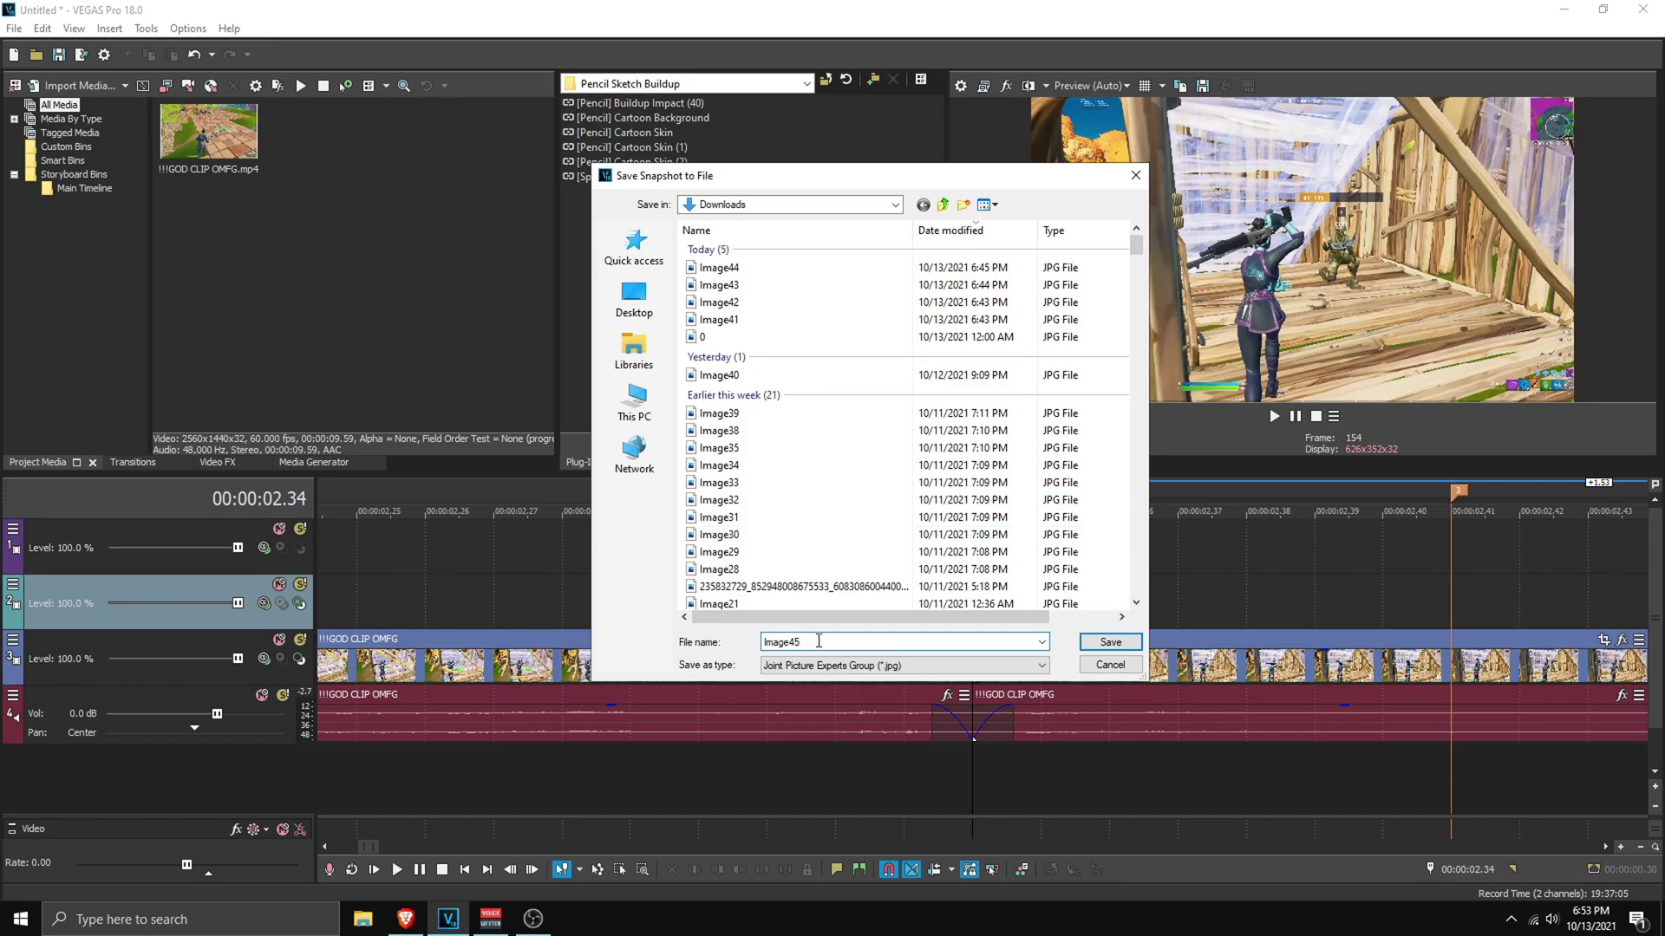
{"action": "left_click", "coordinate": [1111, 642]}
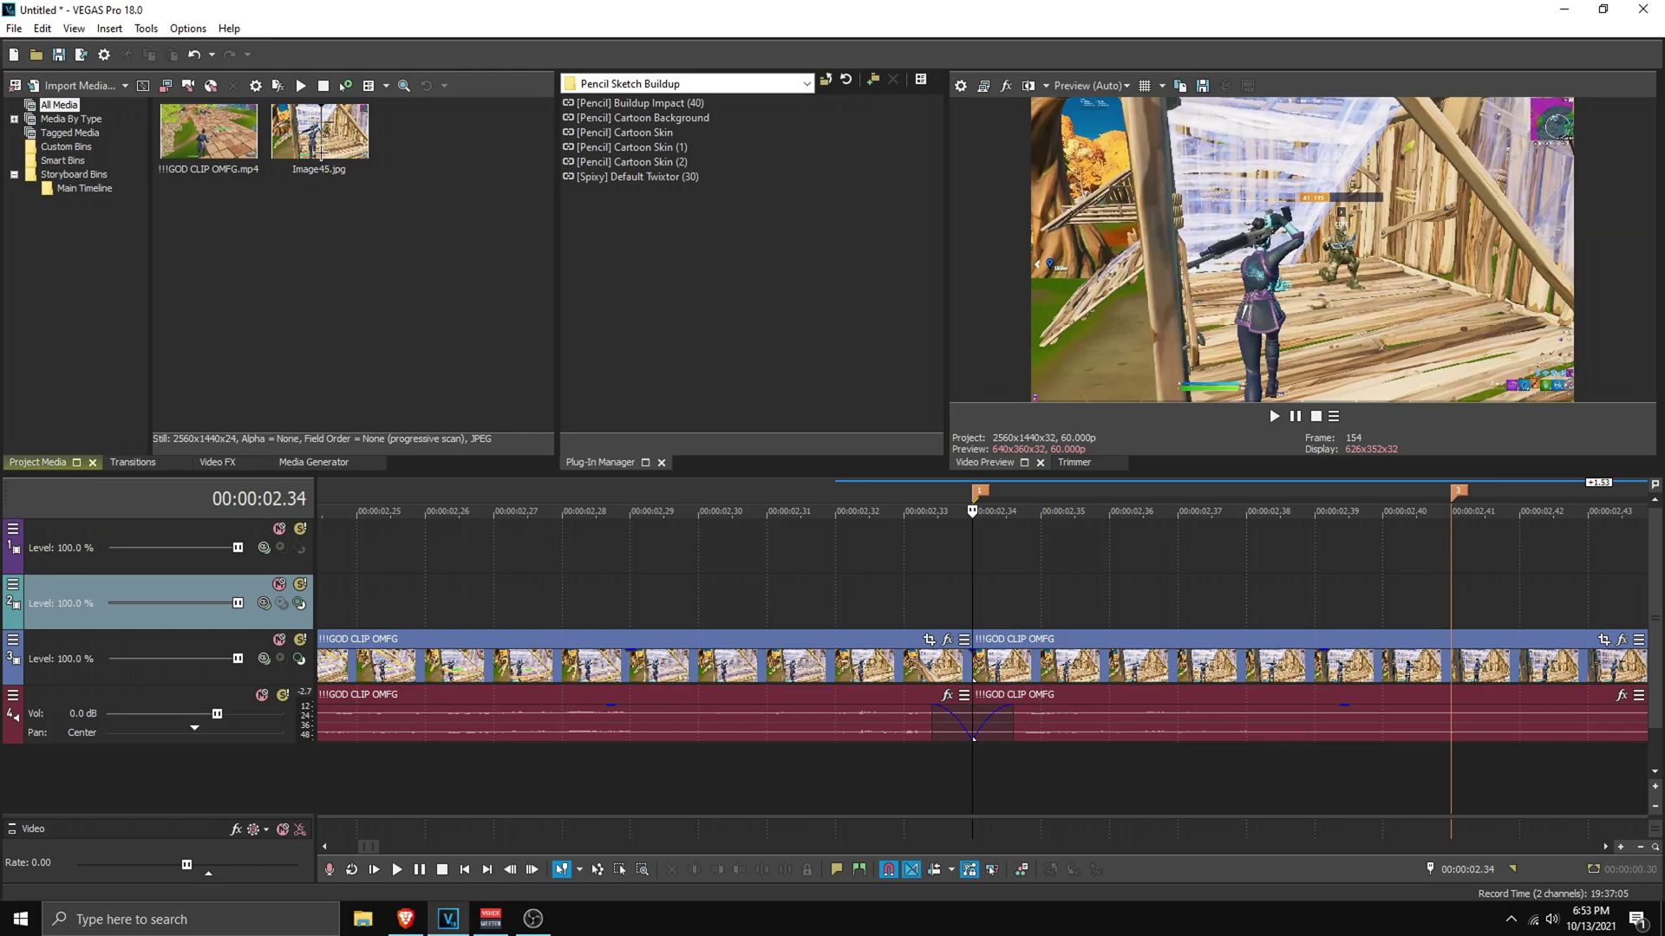
Play back the moments after the cut, then park the playhead at frame 159, 02.39
{"action": "scroll", "coordinate": [1002, 597], "scroll_direction": "down", "scroll_amount": 3}
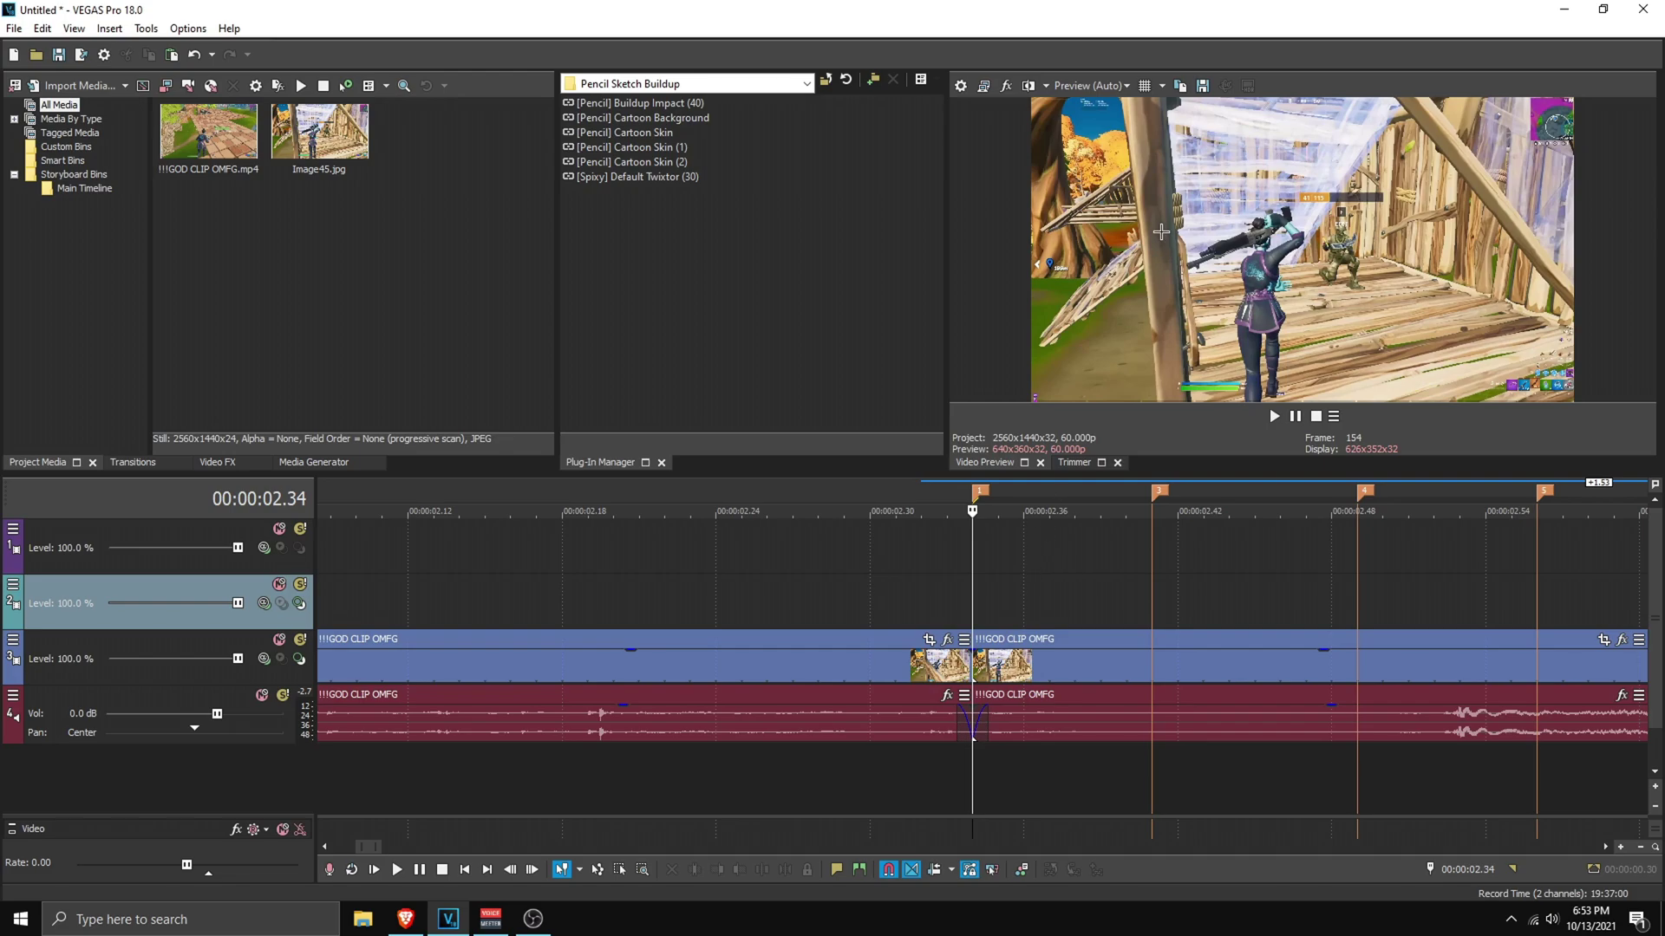
{"action": "key", "text": "space"}
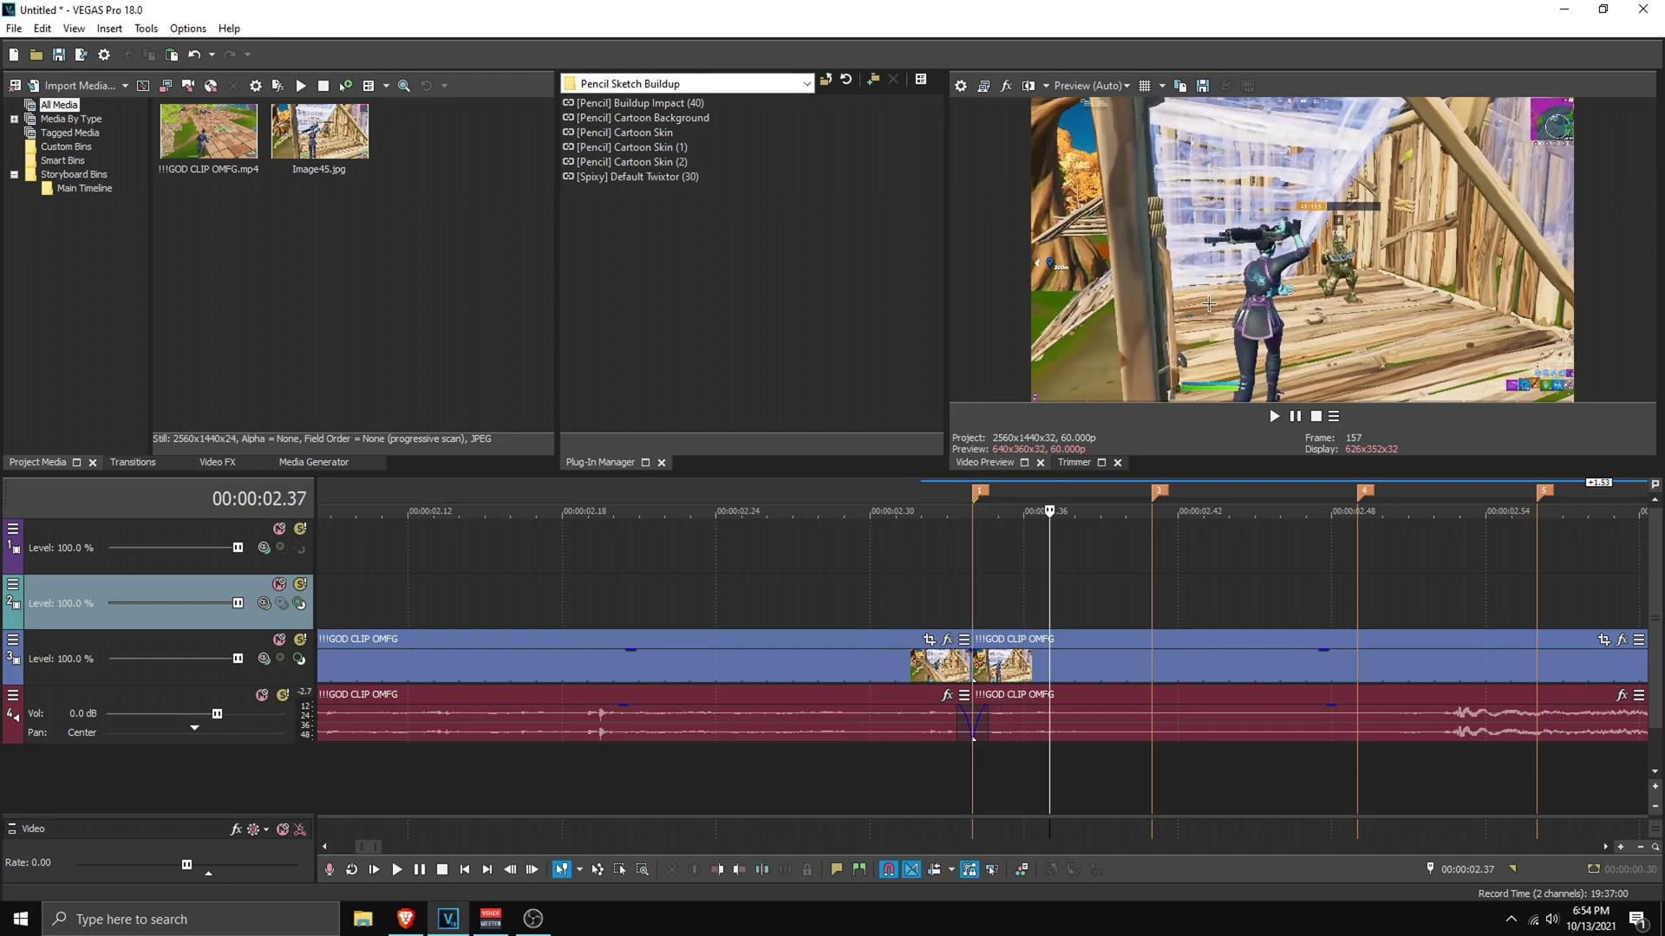
{"action": "key", "text": "space"}
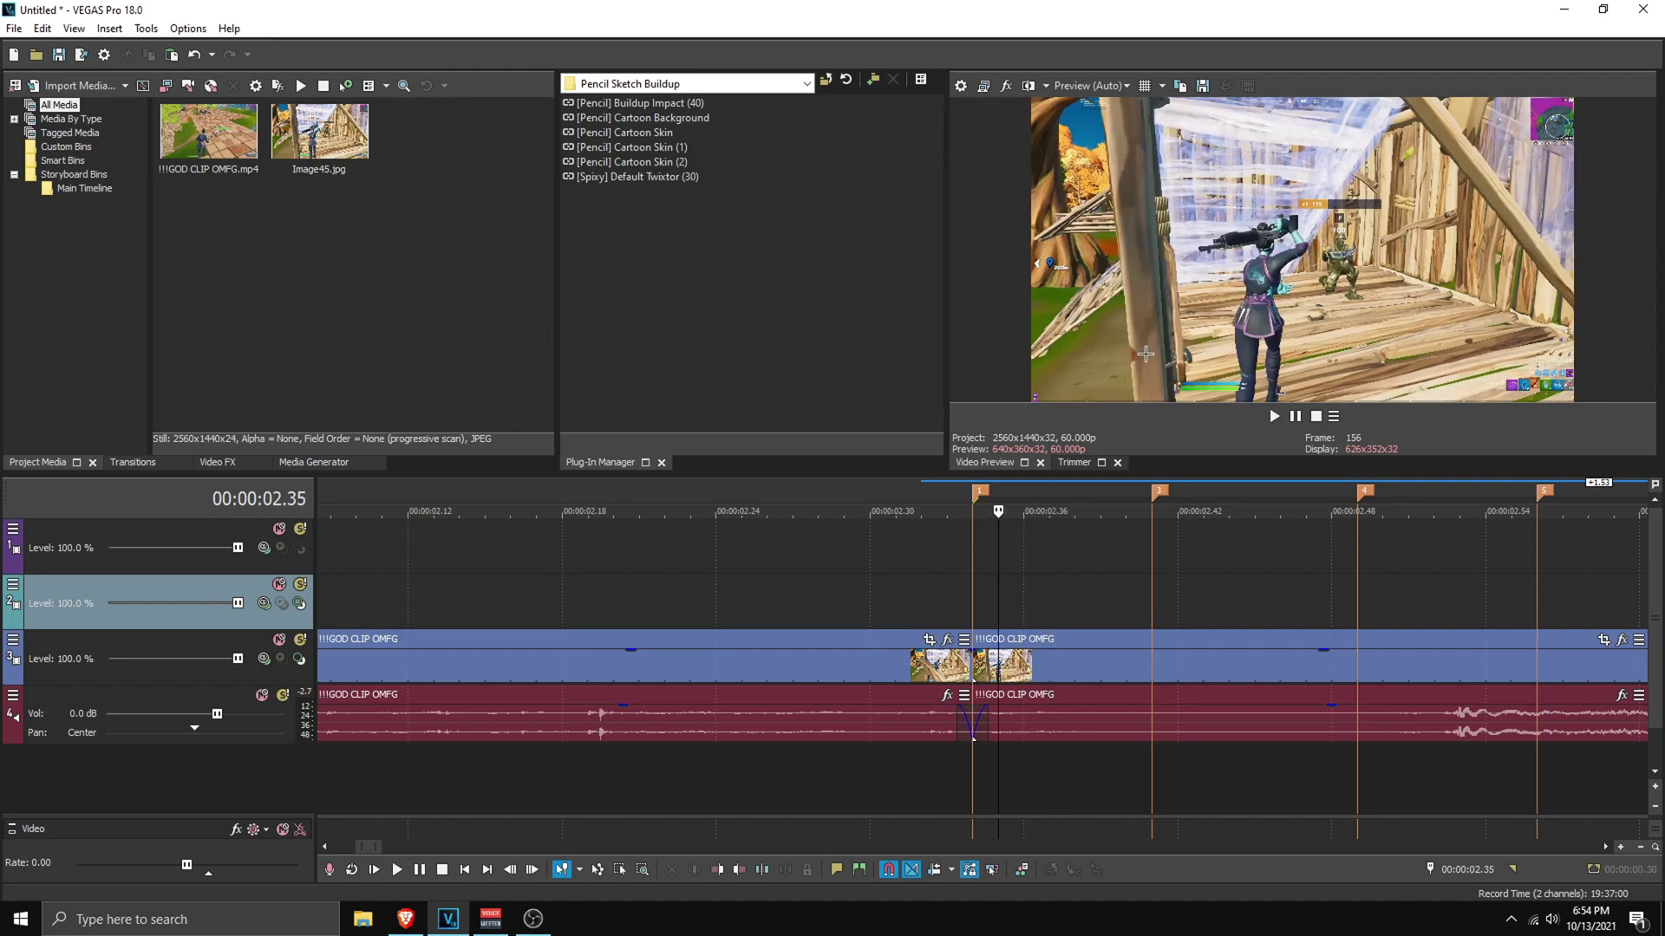
{"action": "key", "text": "space"}
{"action": "key", "text": "space"}
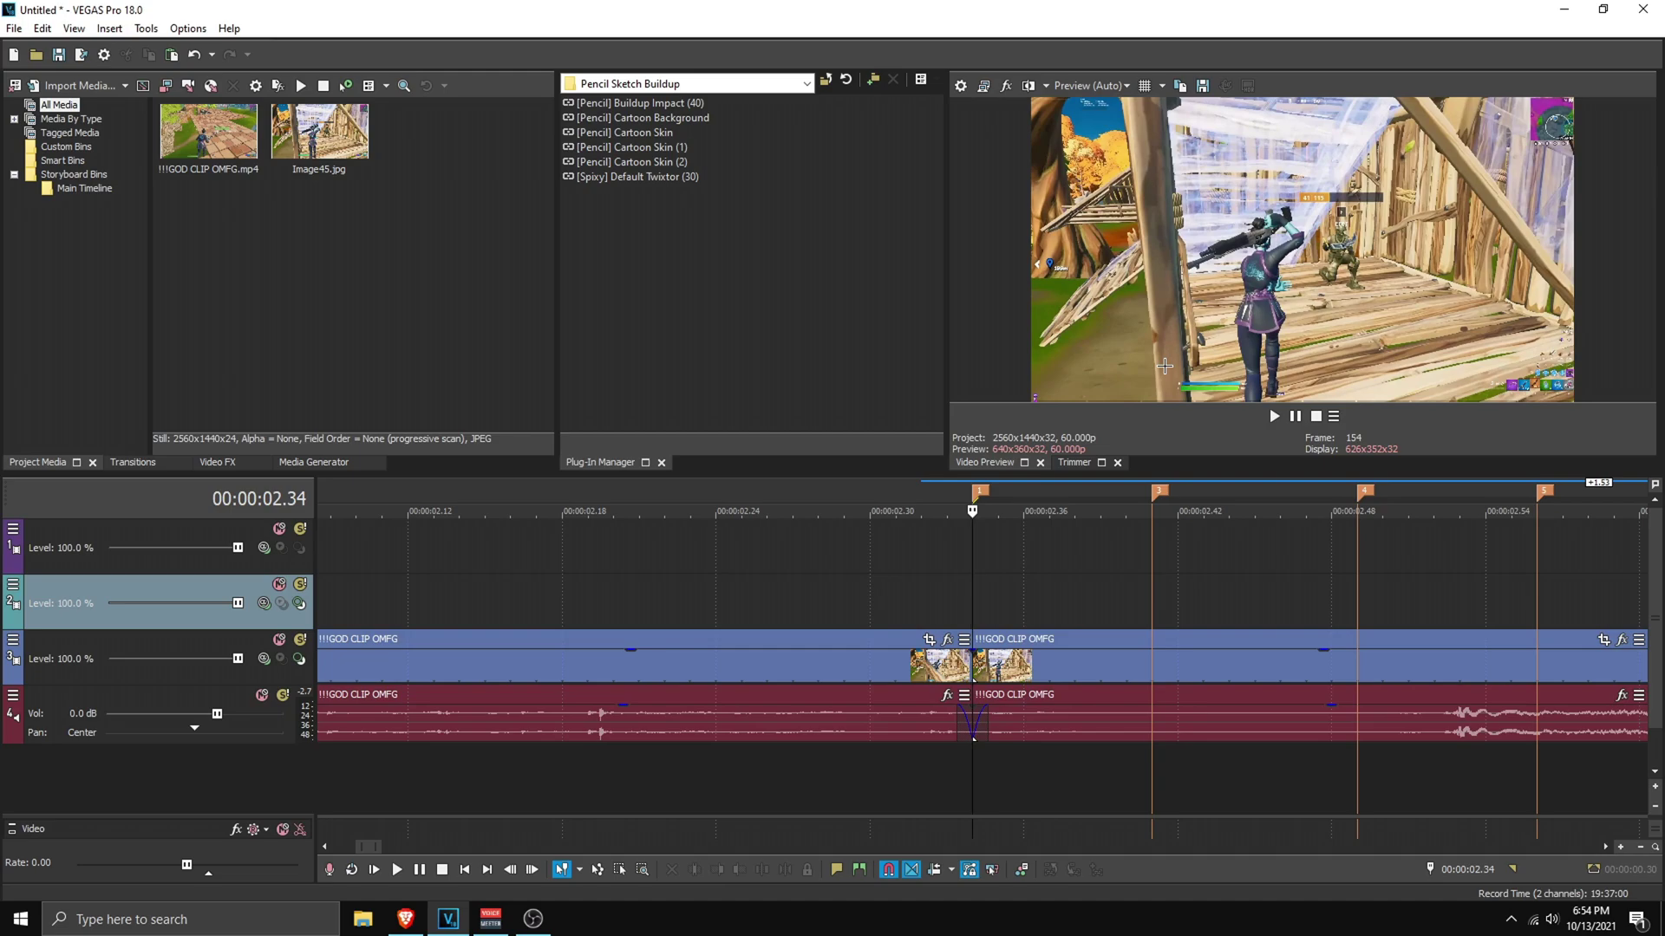
{"action": "key", "text": "space"}
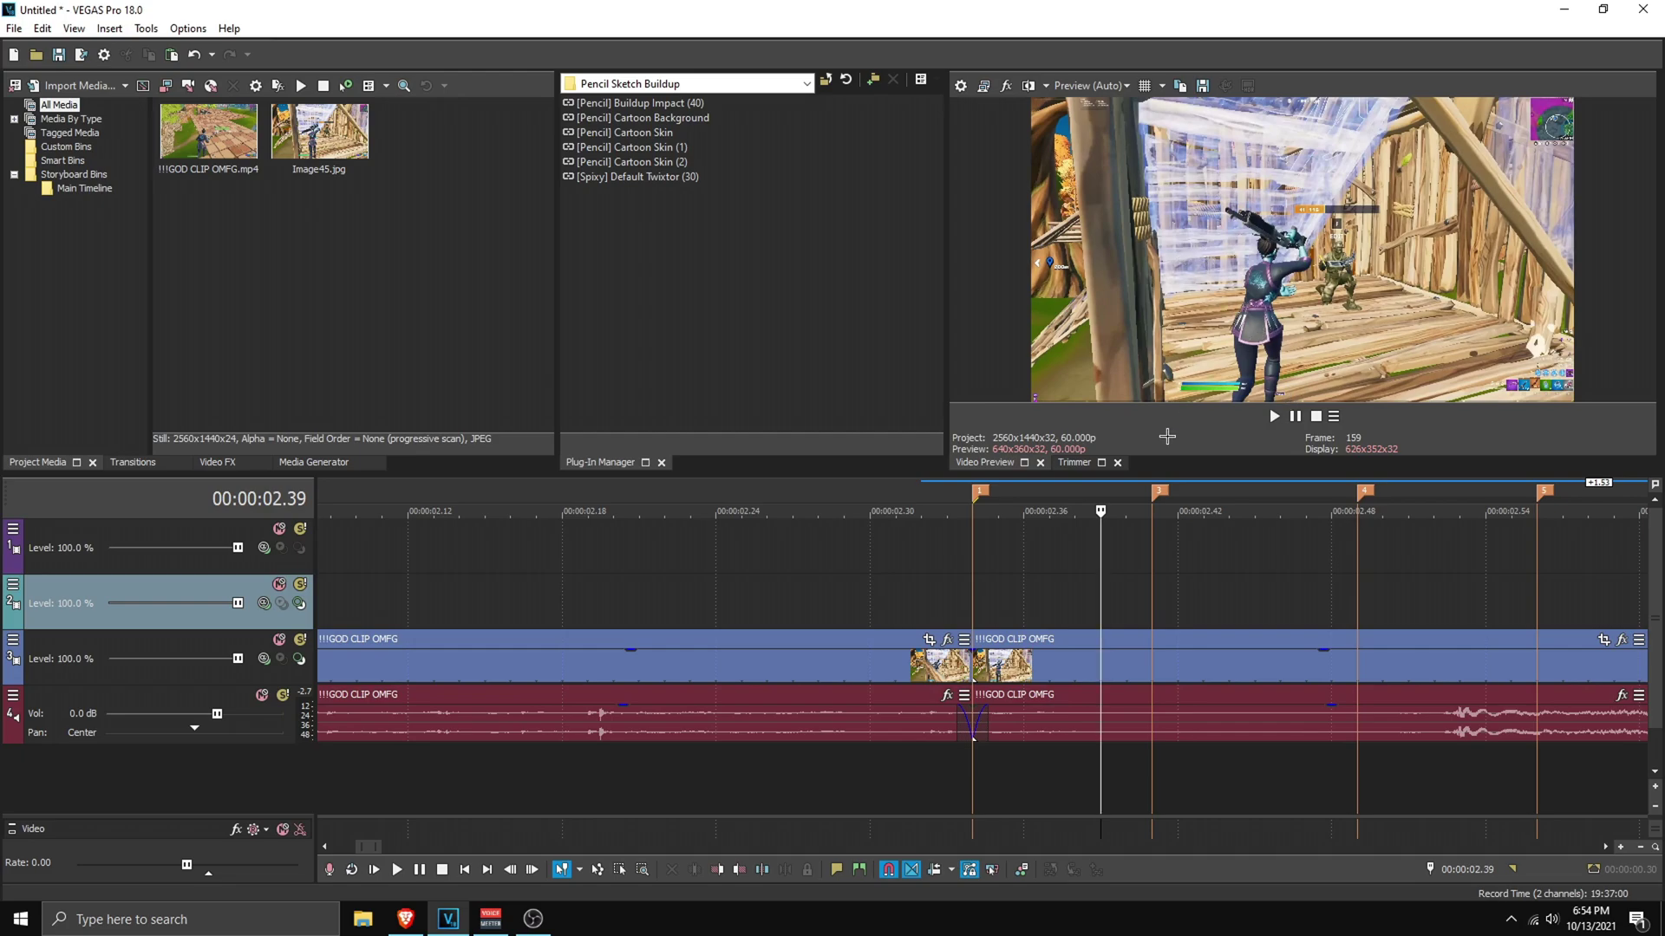
{"action": "left_click", "coordinate": [974, 586]}
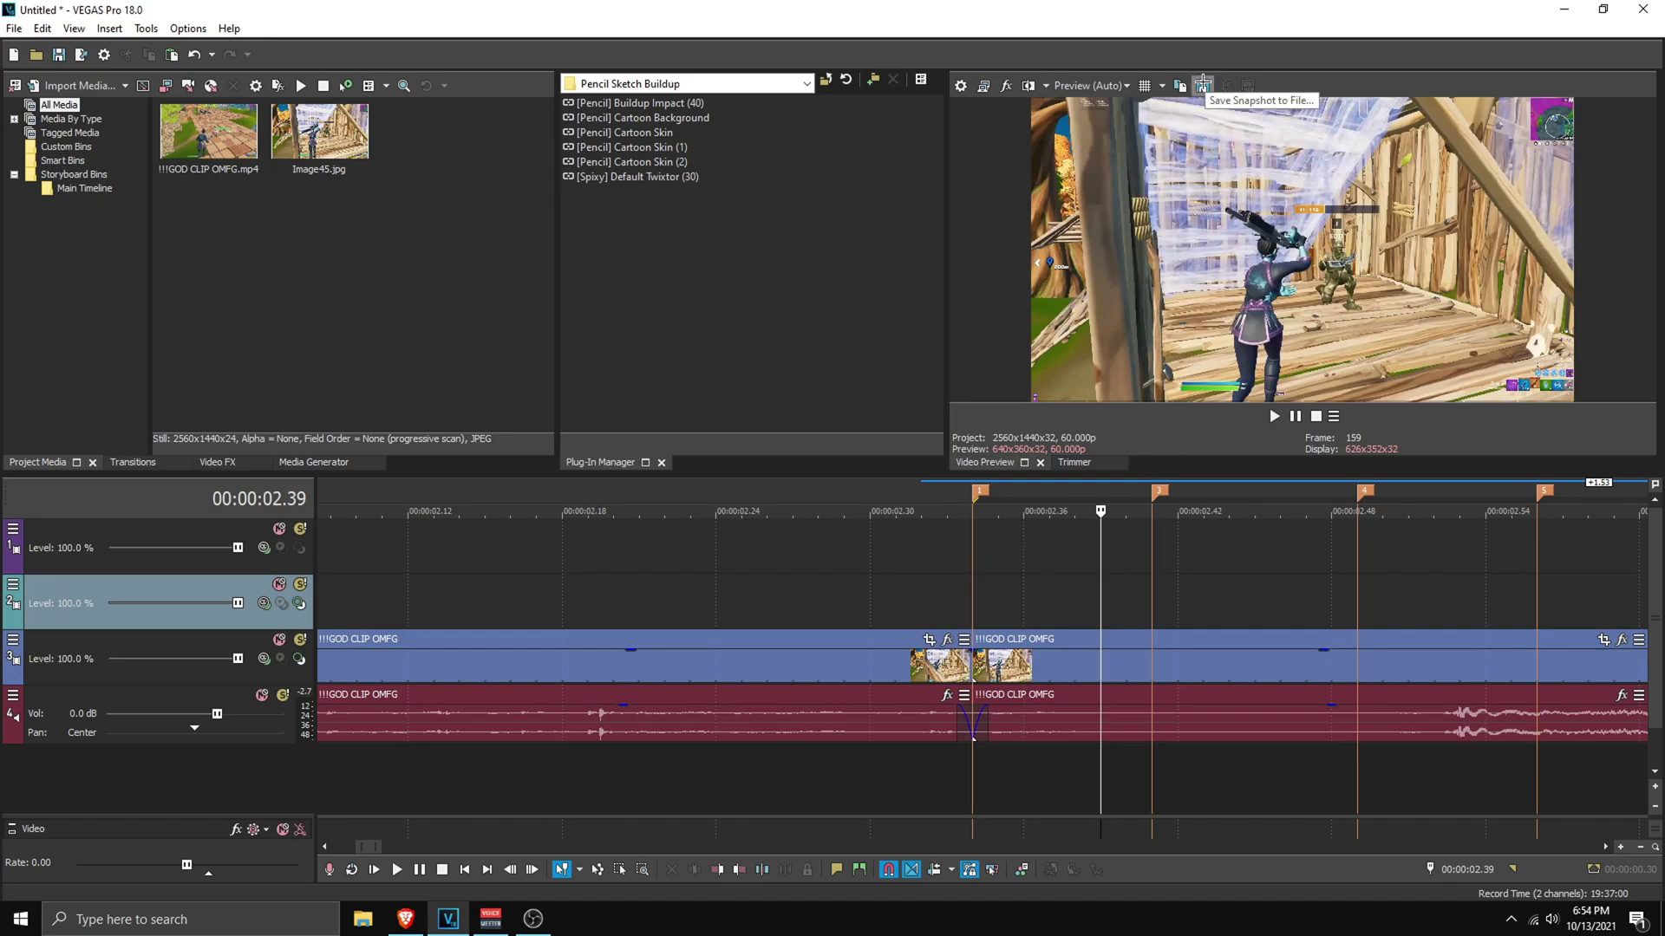
Save the 02.39 frame as Image46.jpg in JPG format, renamed from Image45
{"action": "left_click", "coordinate": [1204, 84]}
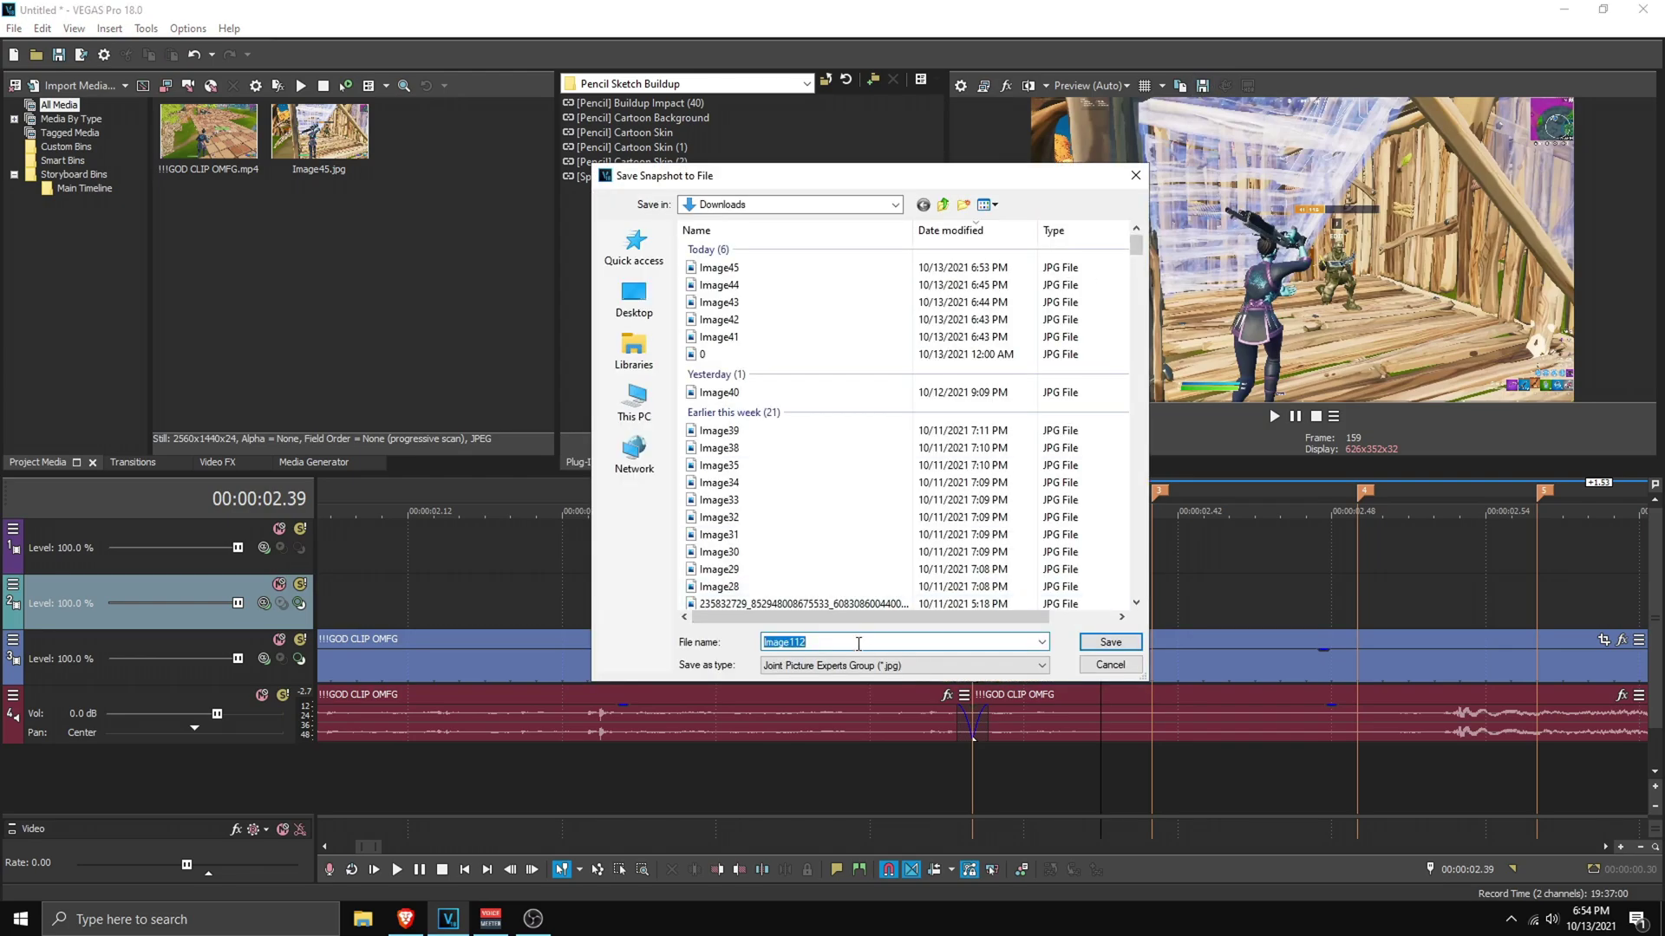
{"action": "left_click", "coordinate": [839, 670]}
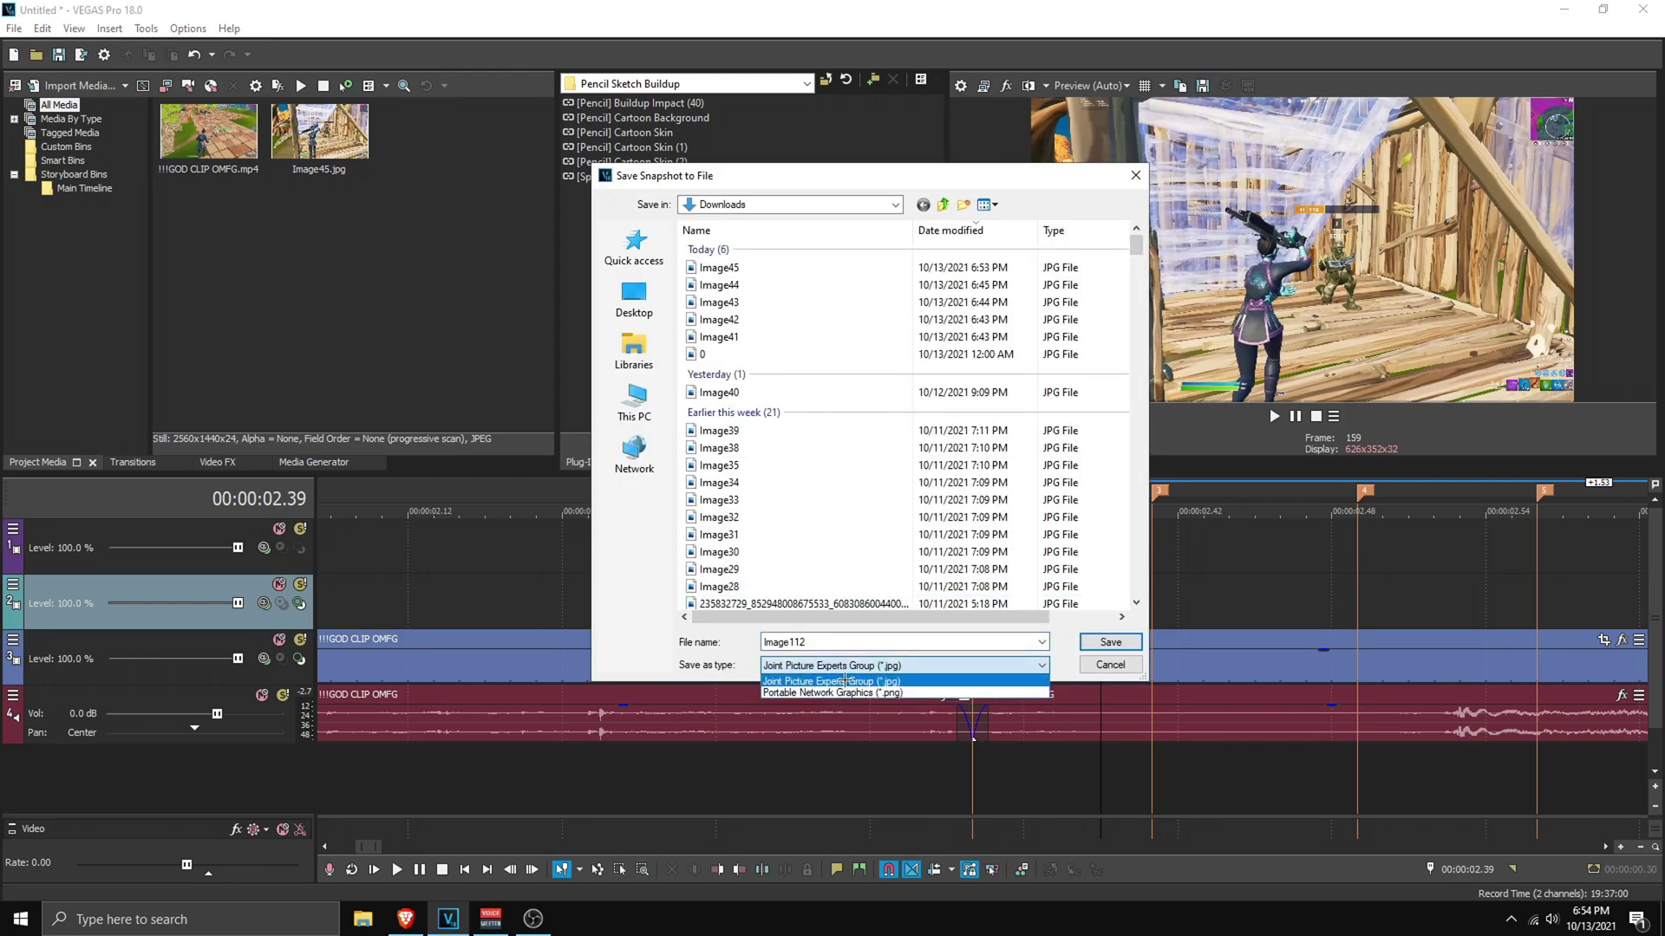
{"action": "left_click", "coordinate": [845, 681]}
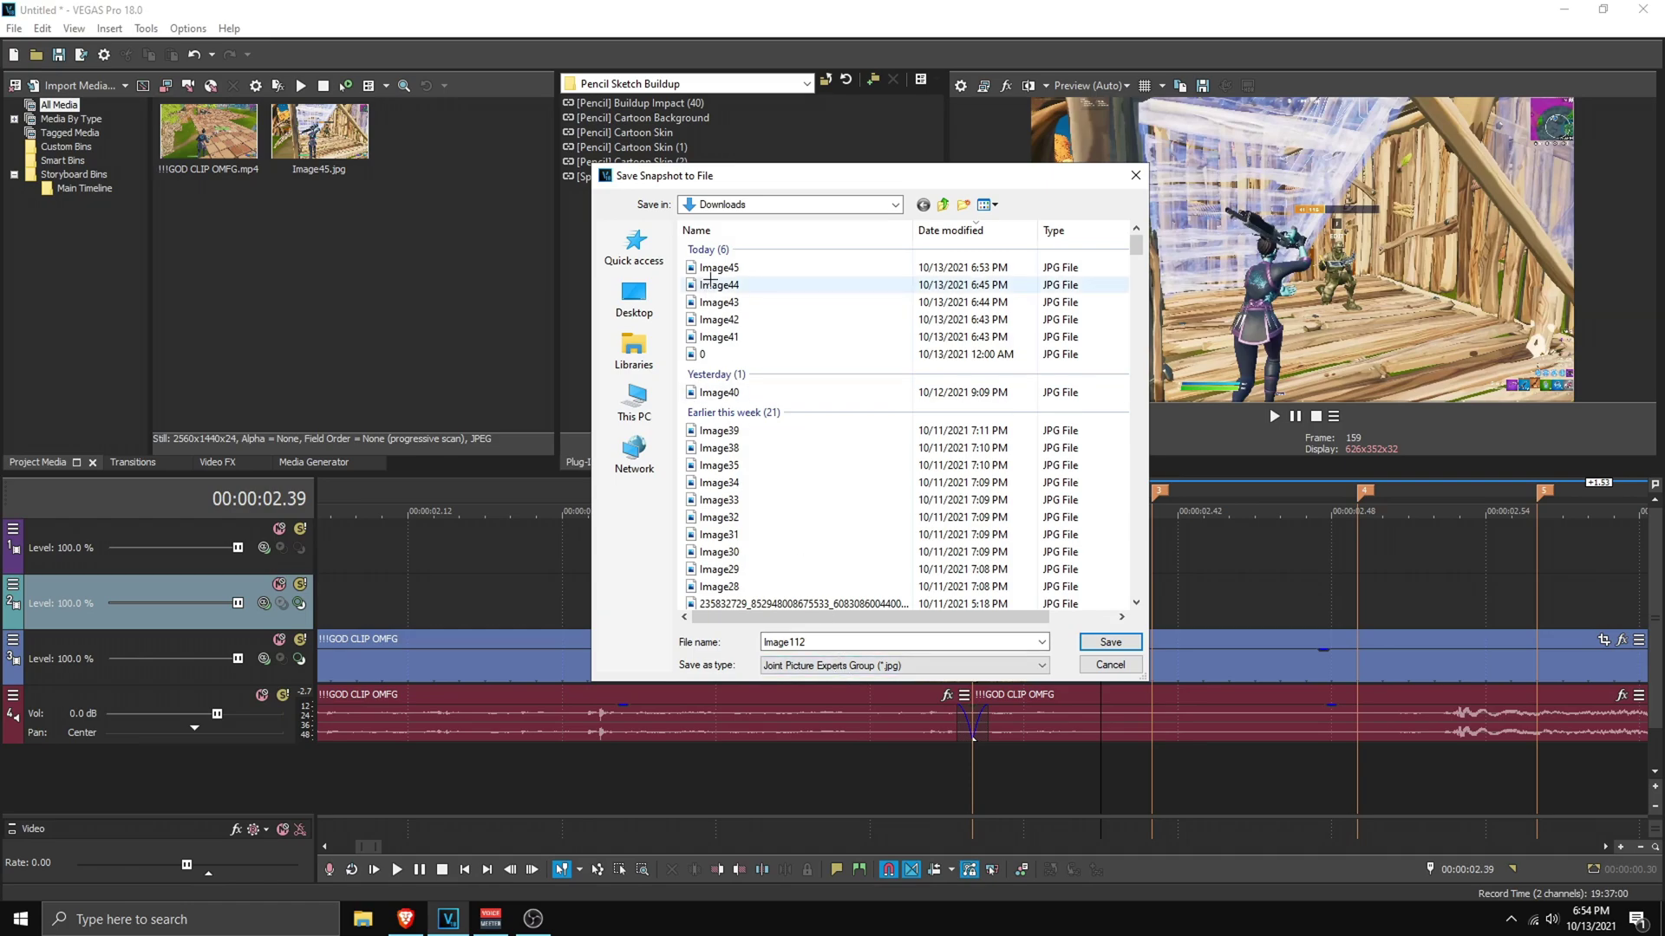
{"action": "left_click", "coordinate": [753, 268]}
{"action": "double_click", "coordinate": [796, 641]}
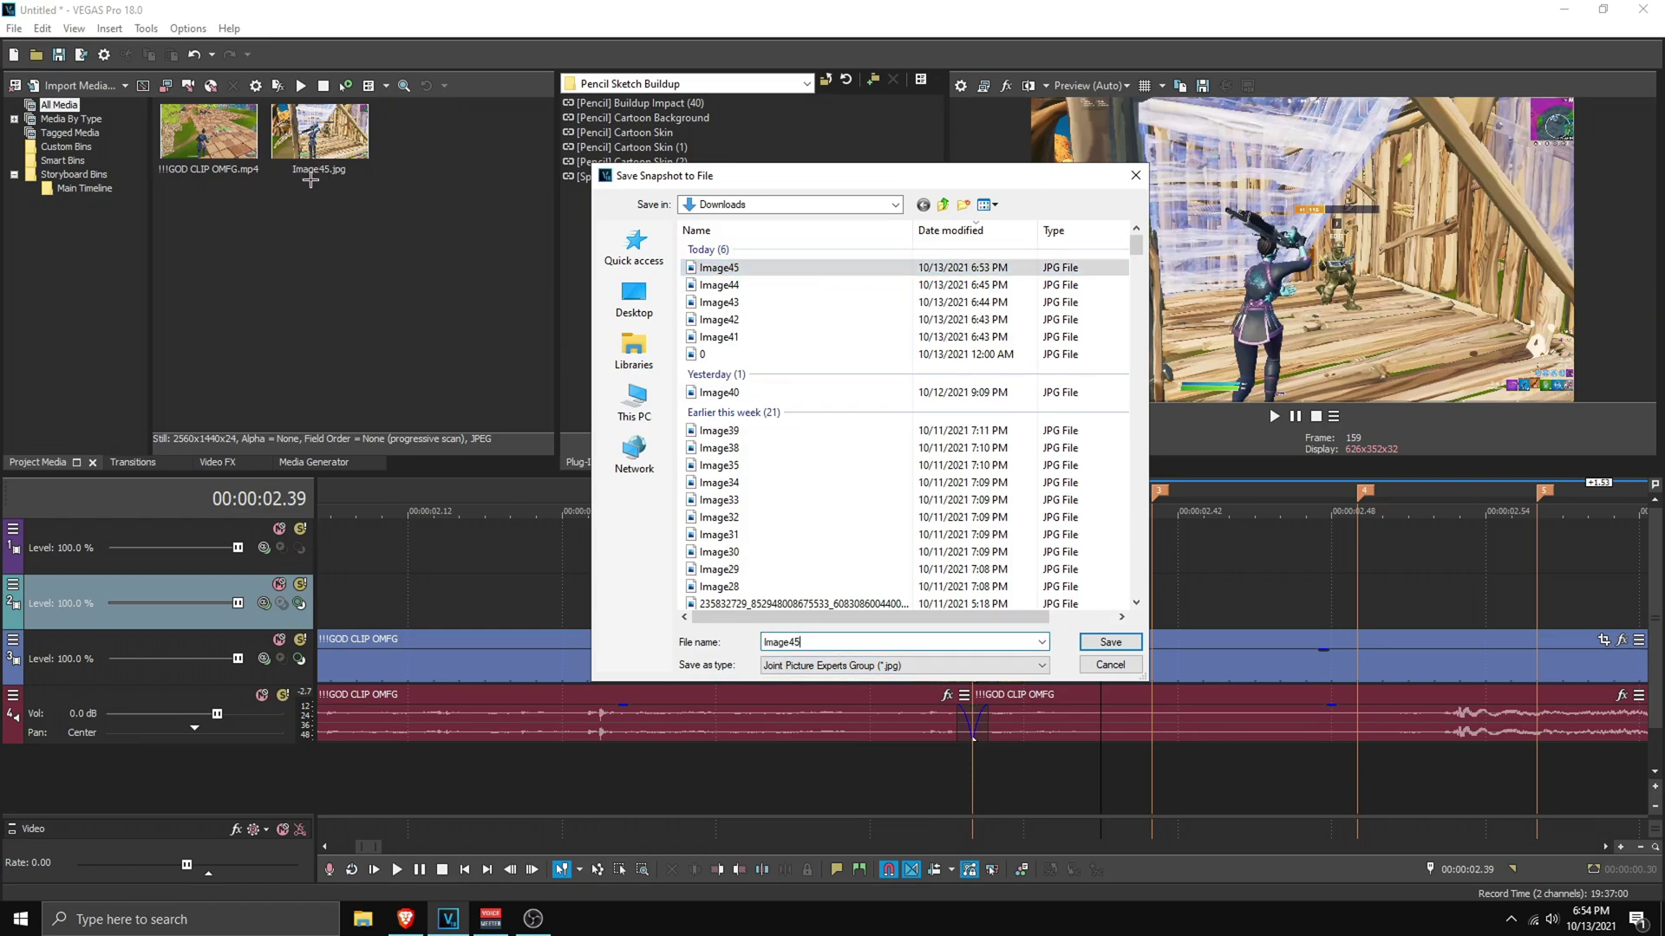
{"action": "key", "text": "BackSpace"}
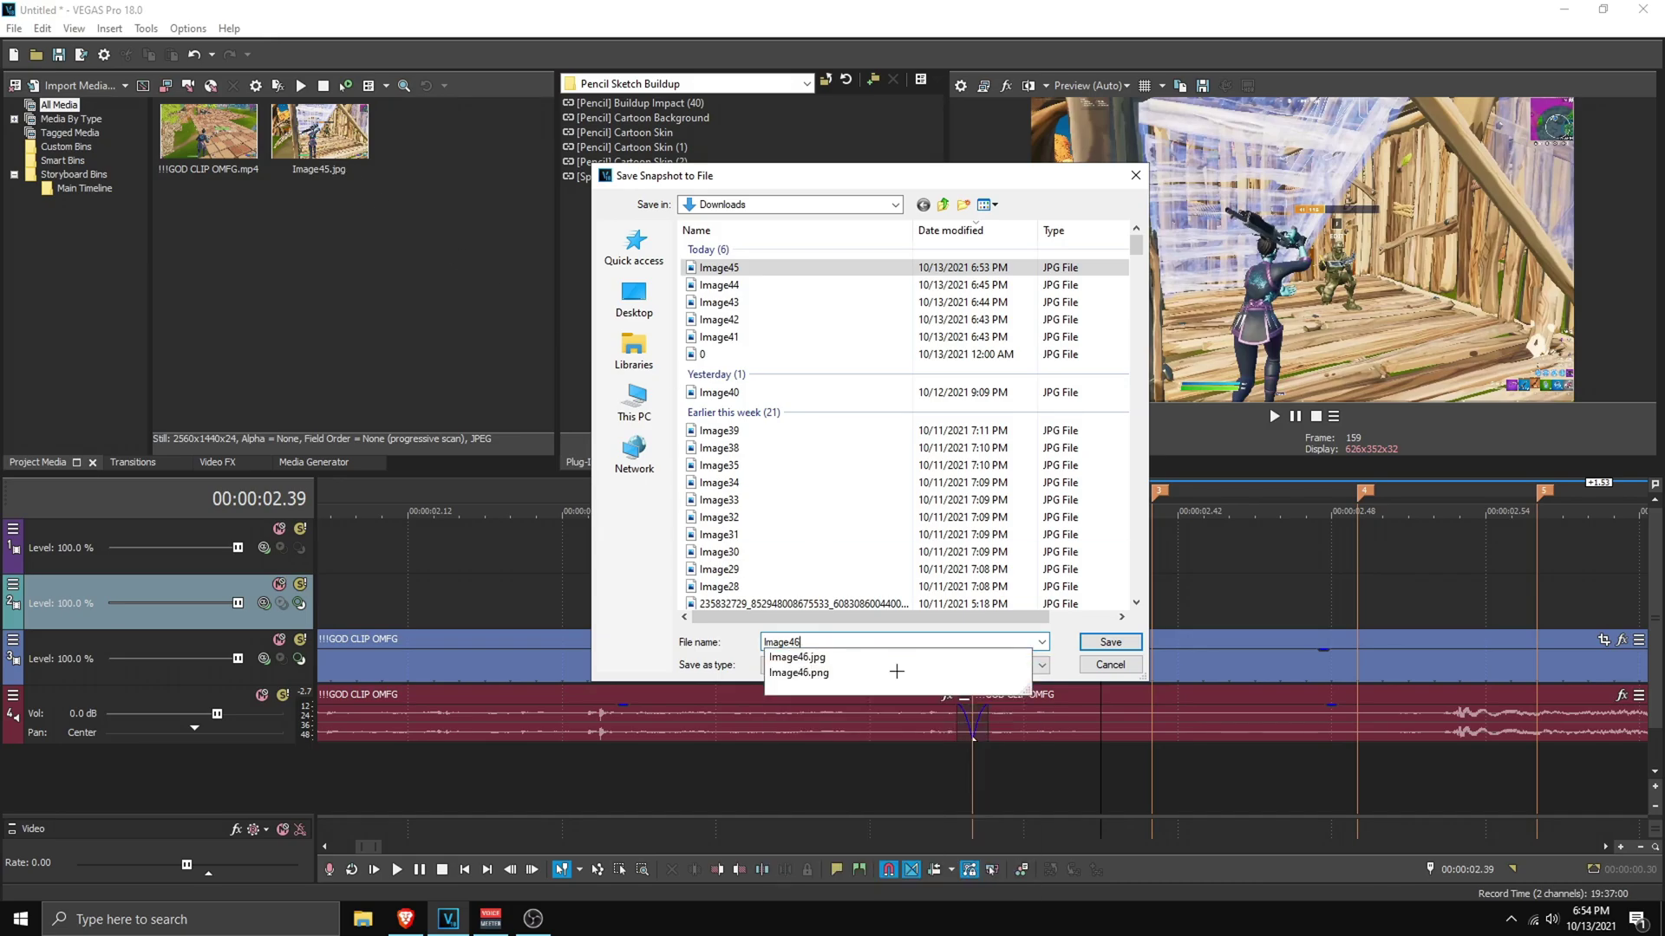
{"action": "type", "text": "6"}
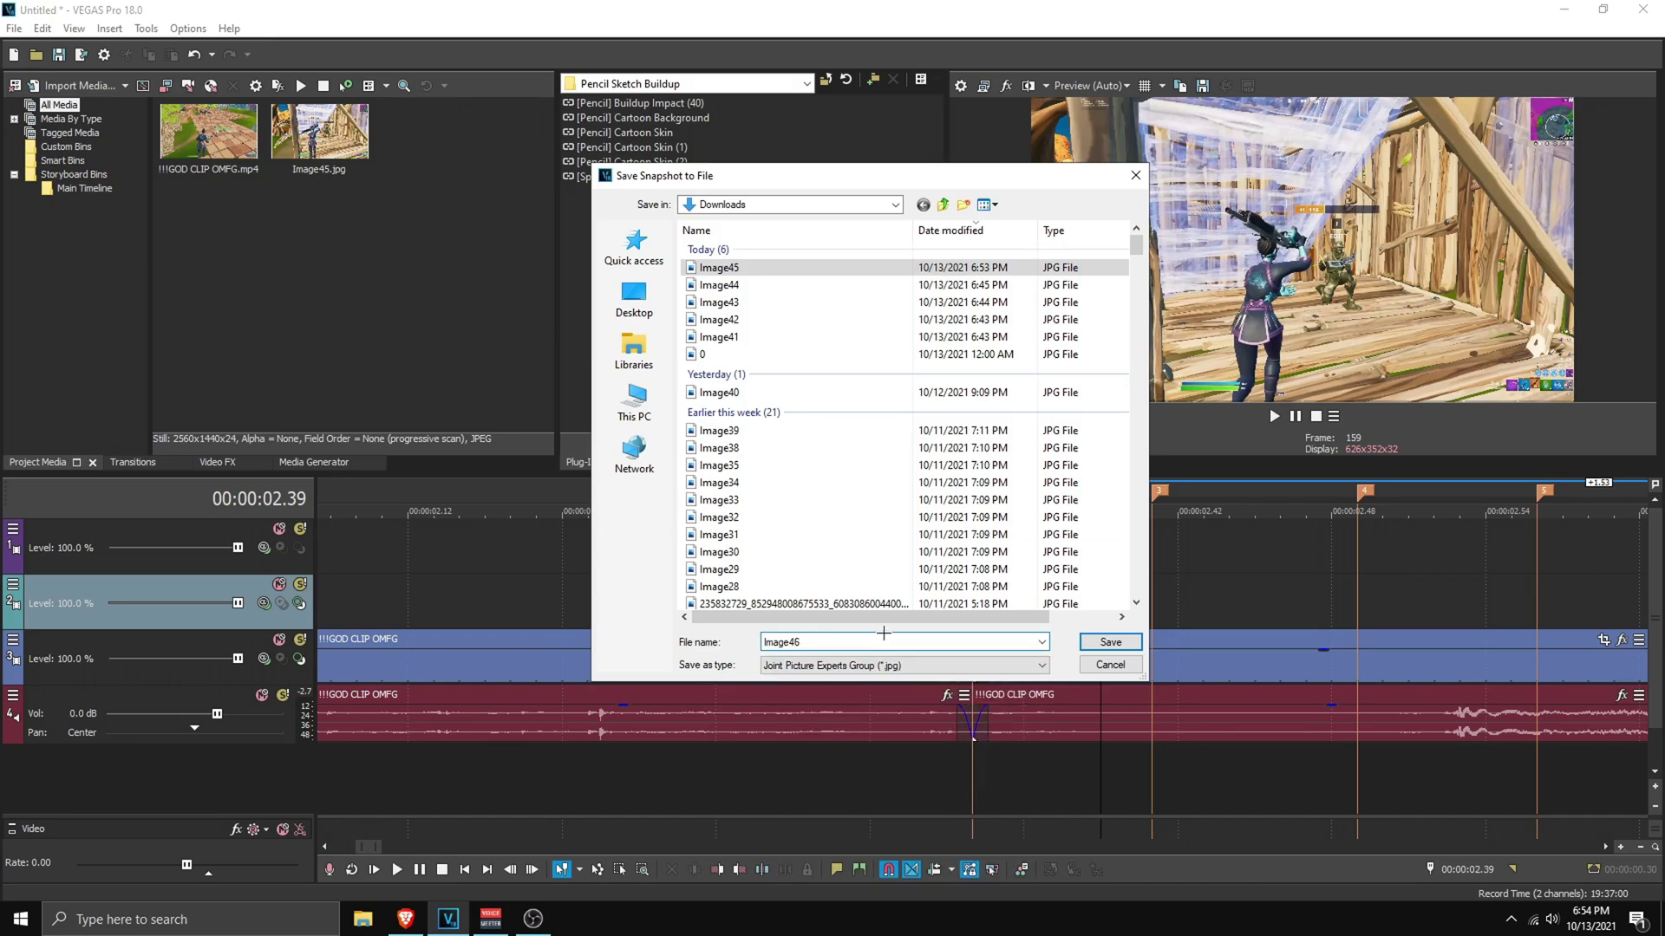
{"action": "left_click", "coordinate": [1110, 642]}
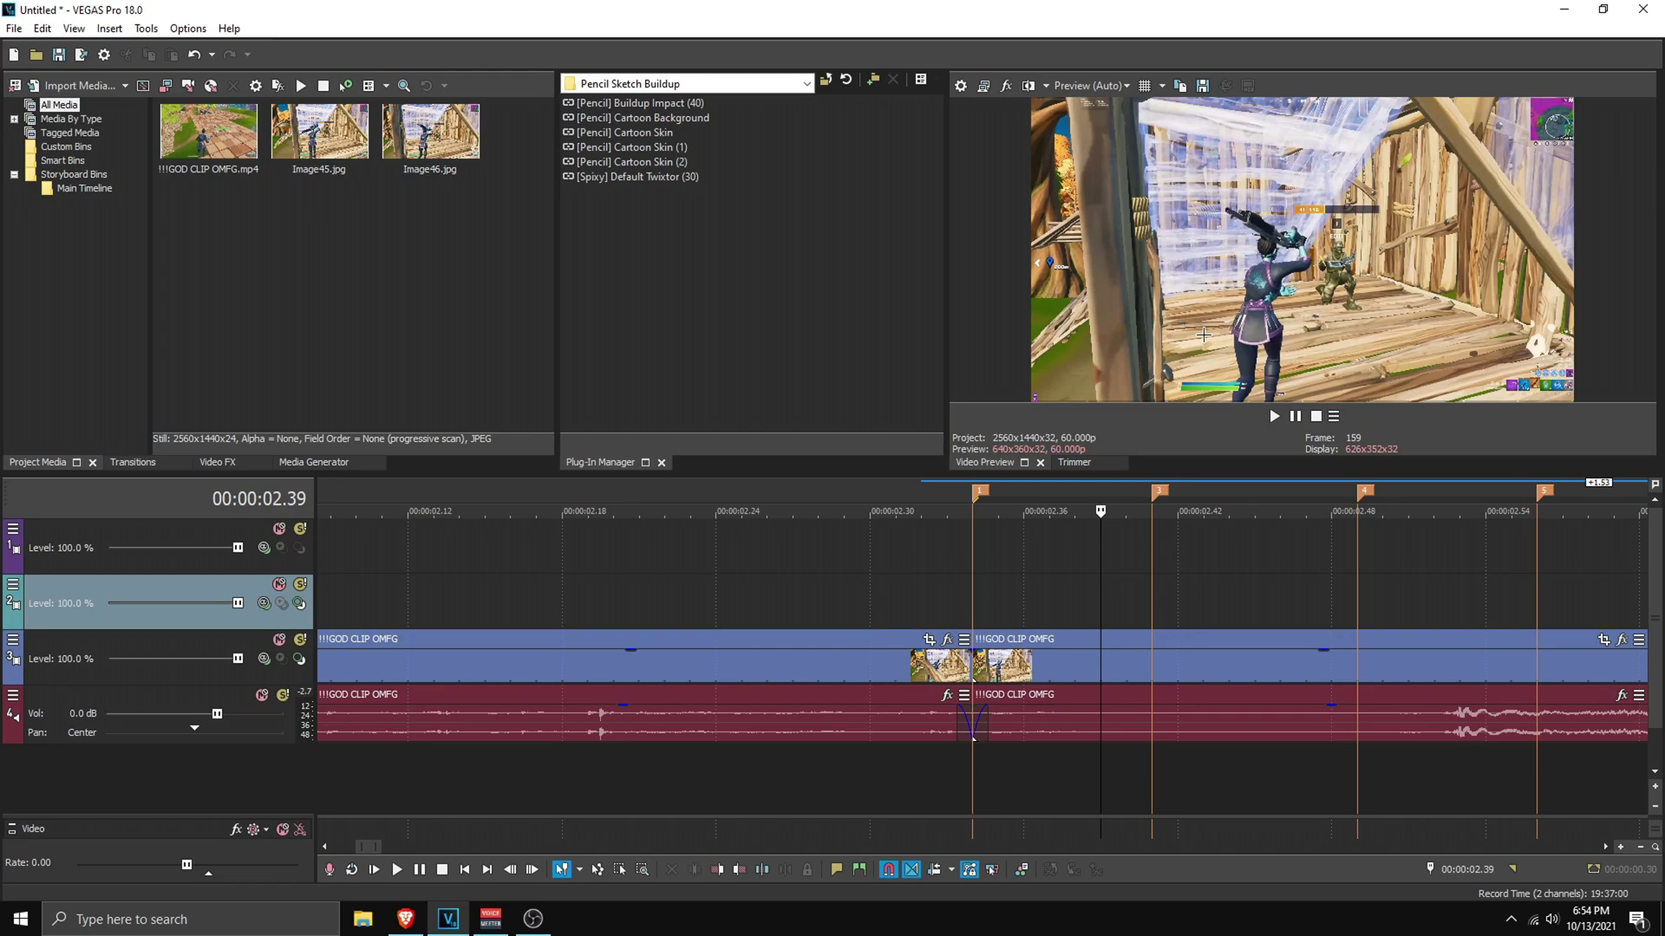
Step forward to frame 163 at 02.43 and save it as Image47.jpg
{"action": "key", "text": "Right"}
{"action": "key", "text": "Right"}
{"action": "key", "text": "Right"}
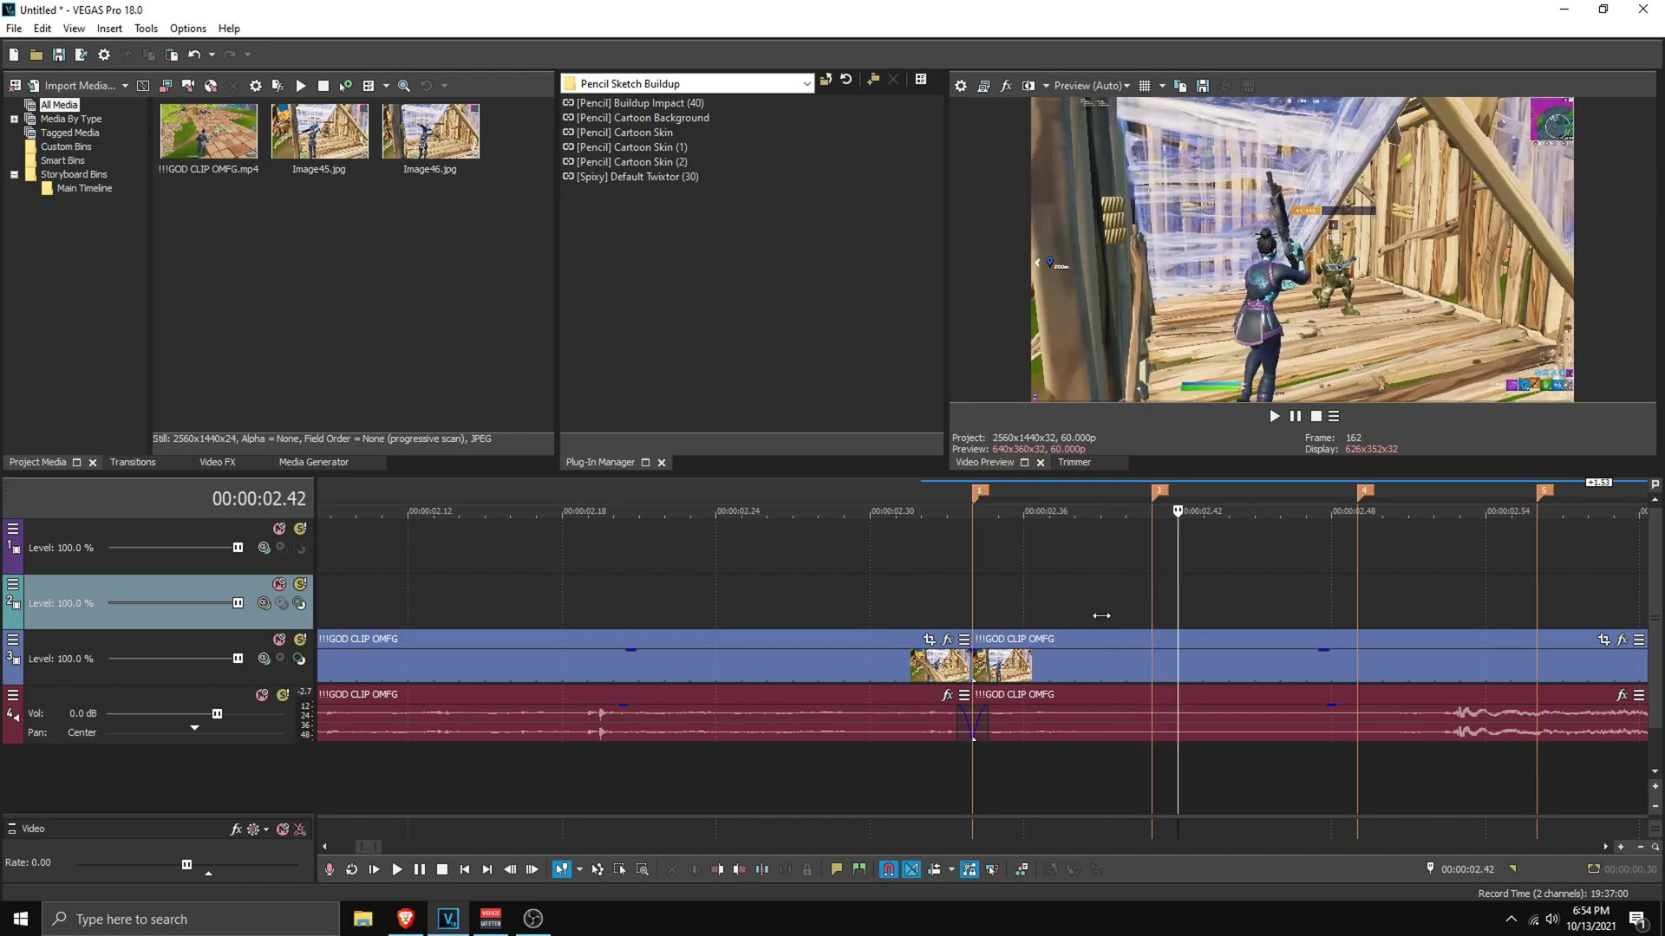
{"action": "key", "text": "Right"}
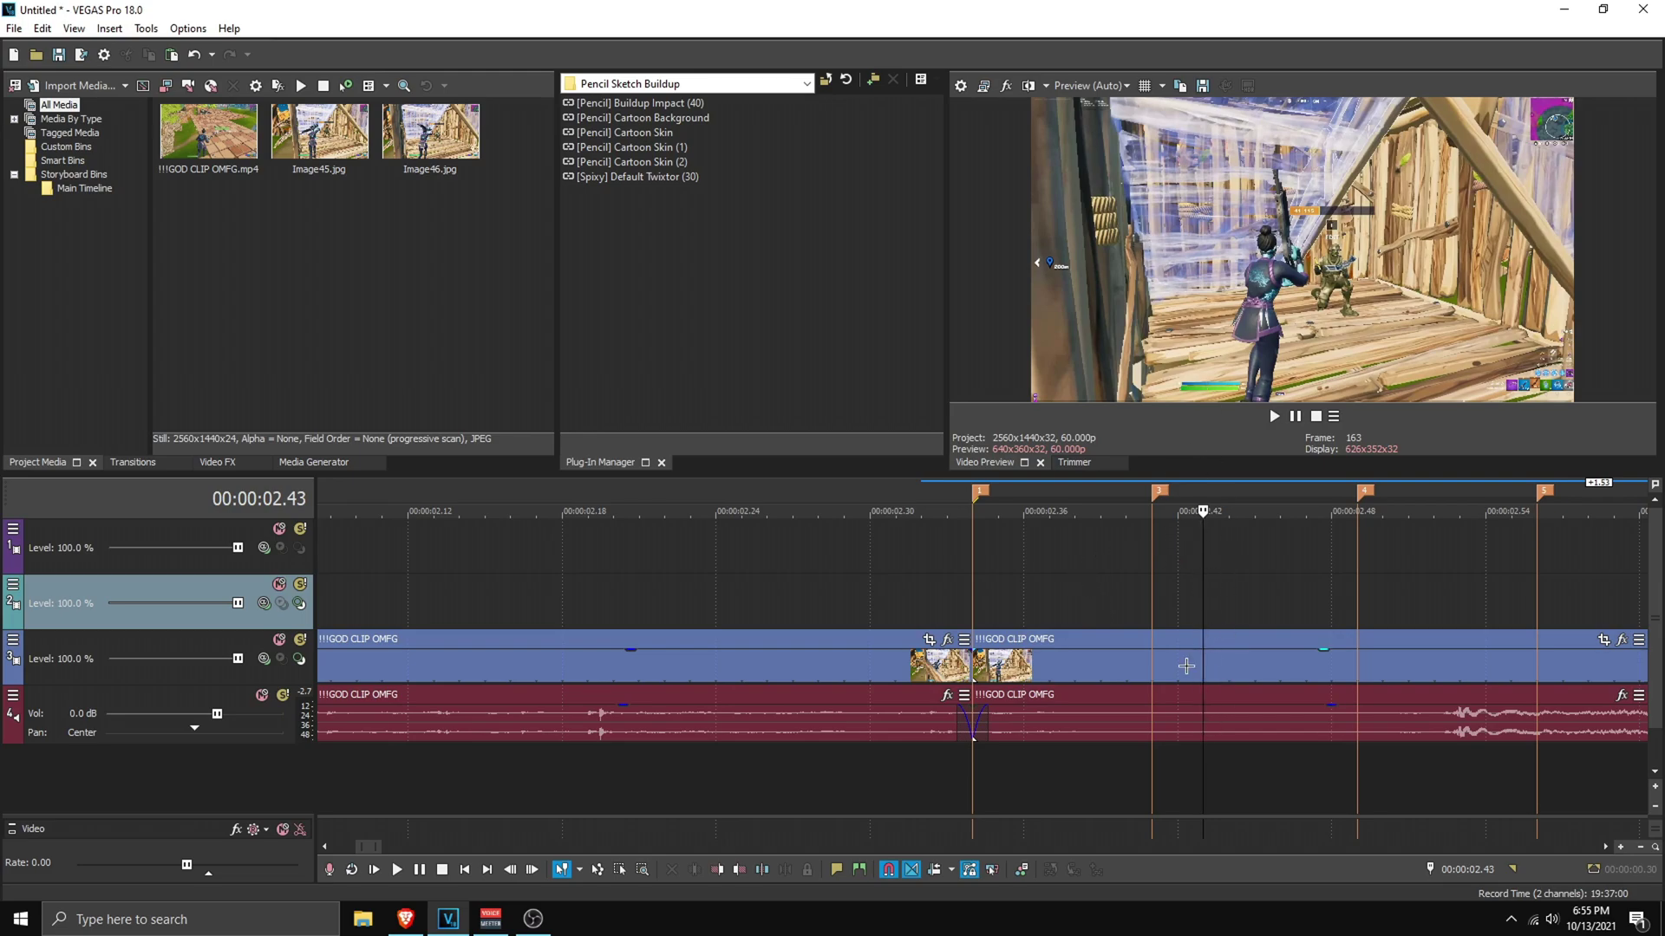
{"action": "left_click", "coordinate": [1202, 85]}
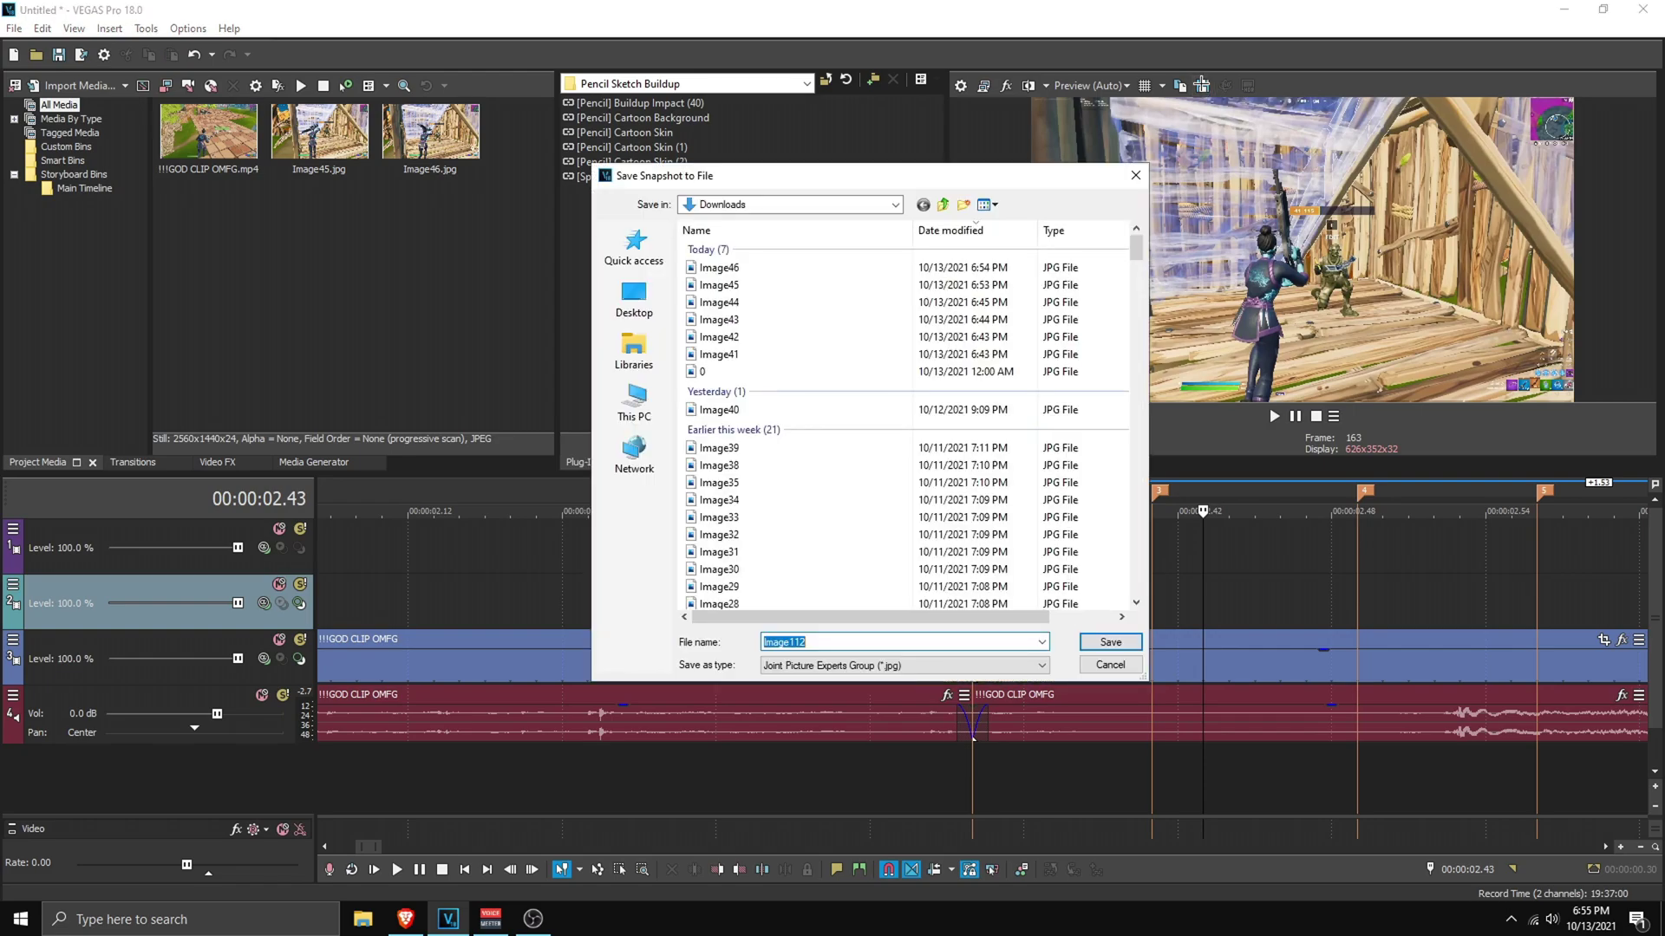
{"action": "left_click", "coordinate": [745, 268]}
{"action": "left_click", "coordinate": [816, 641]}
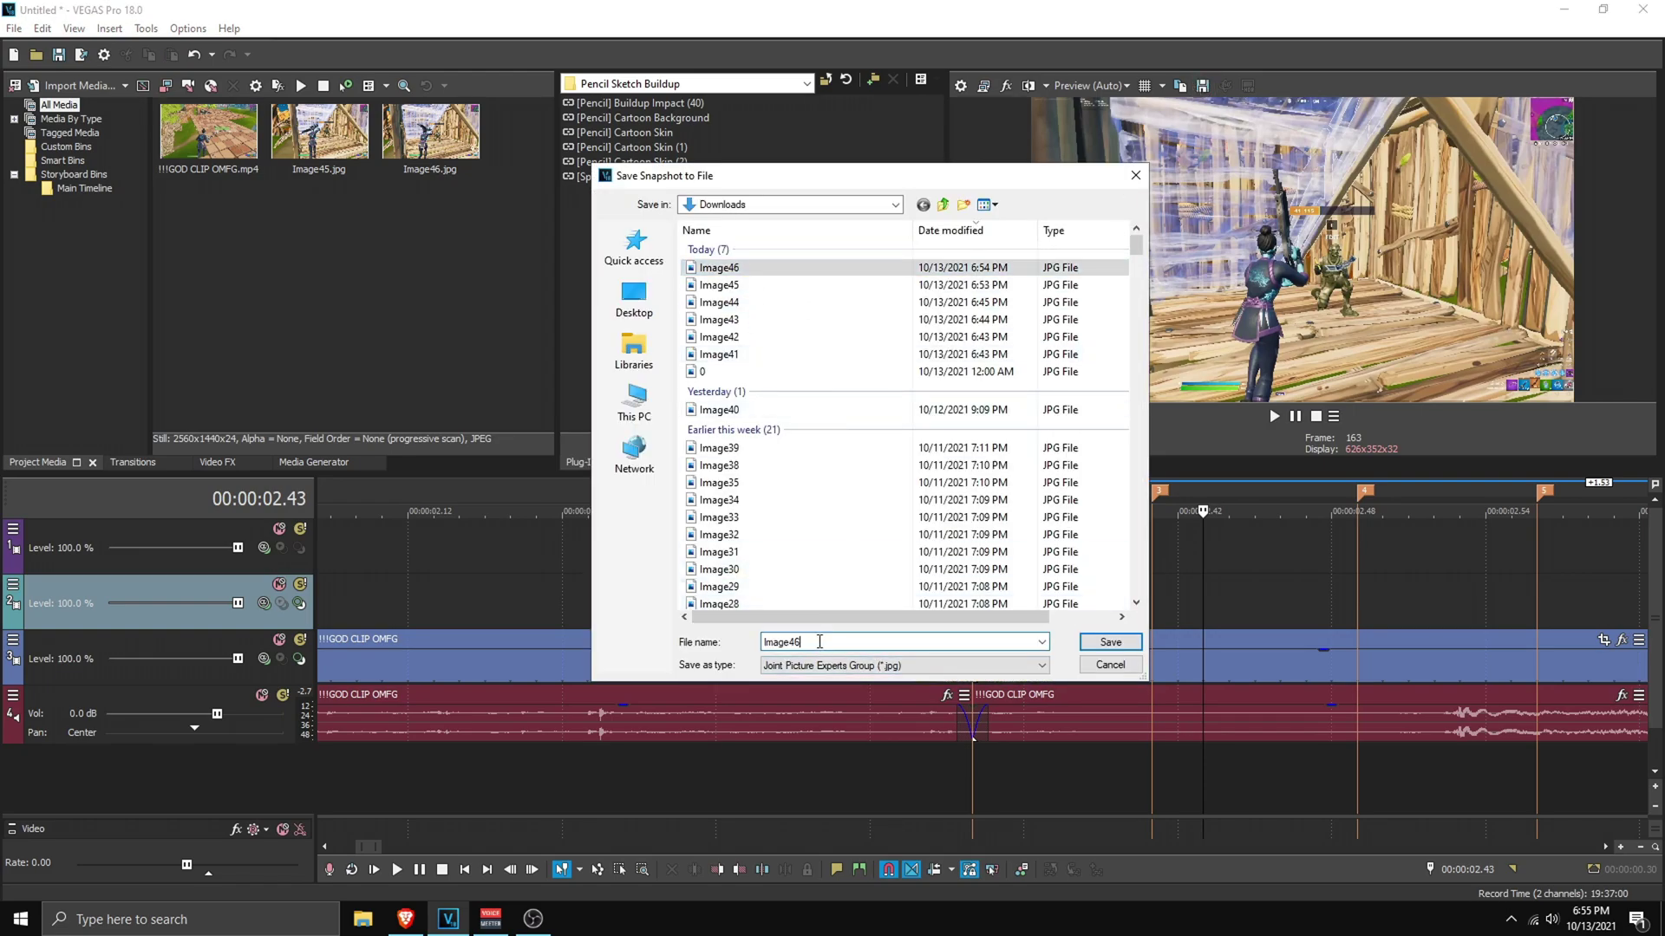
{"action": "key", "text": "BackSpace"}
{"action": "type", "text": "7"}
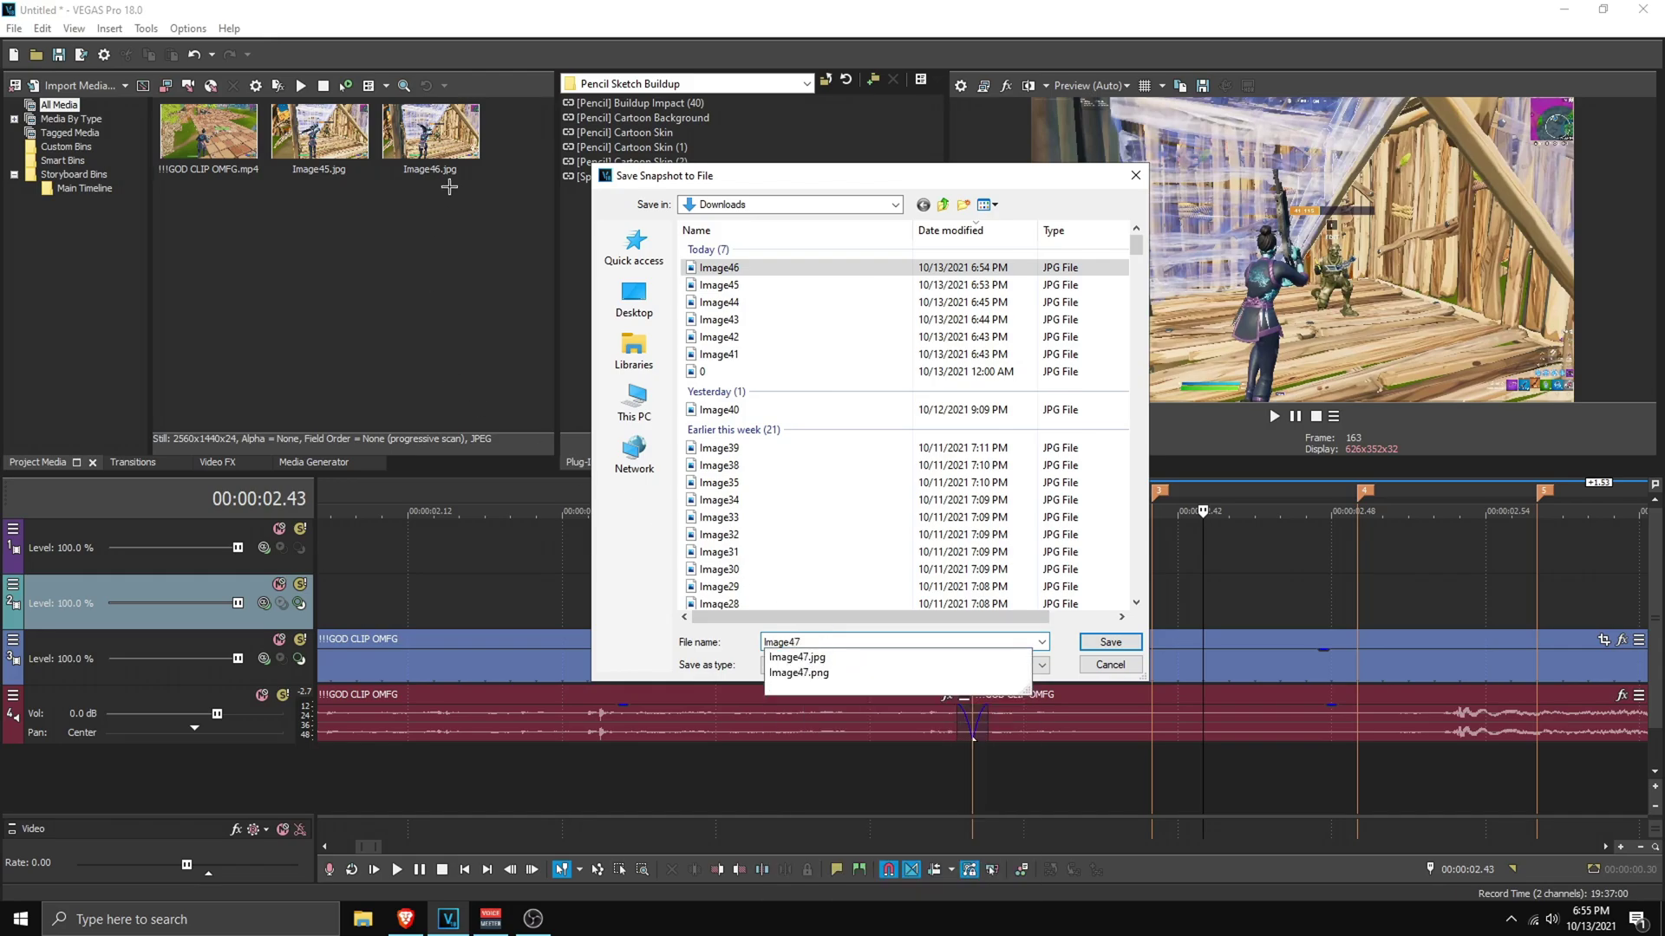
{"action": "left_click", "coordinate": [1106, 642]}
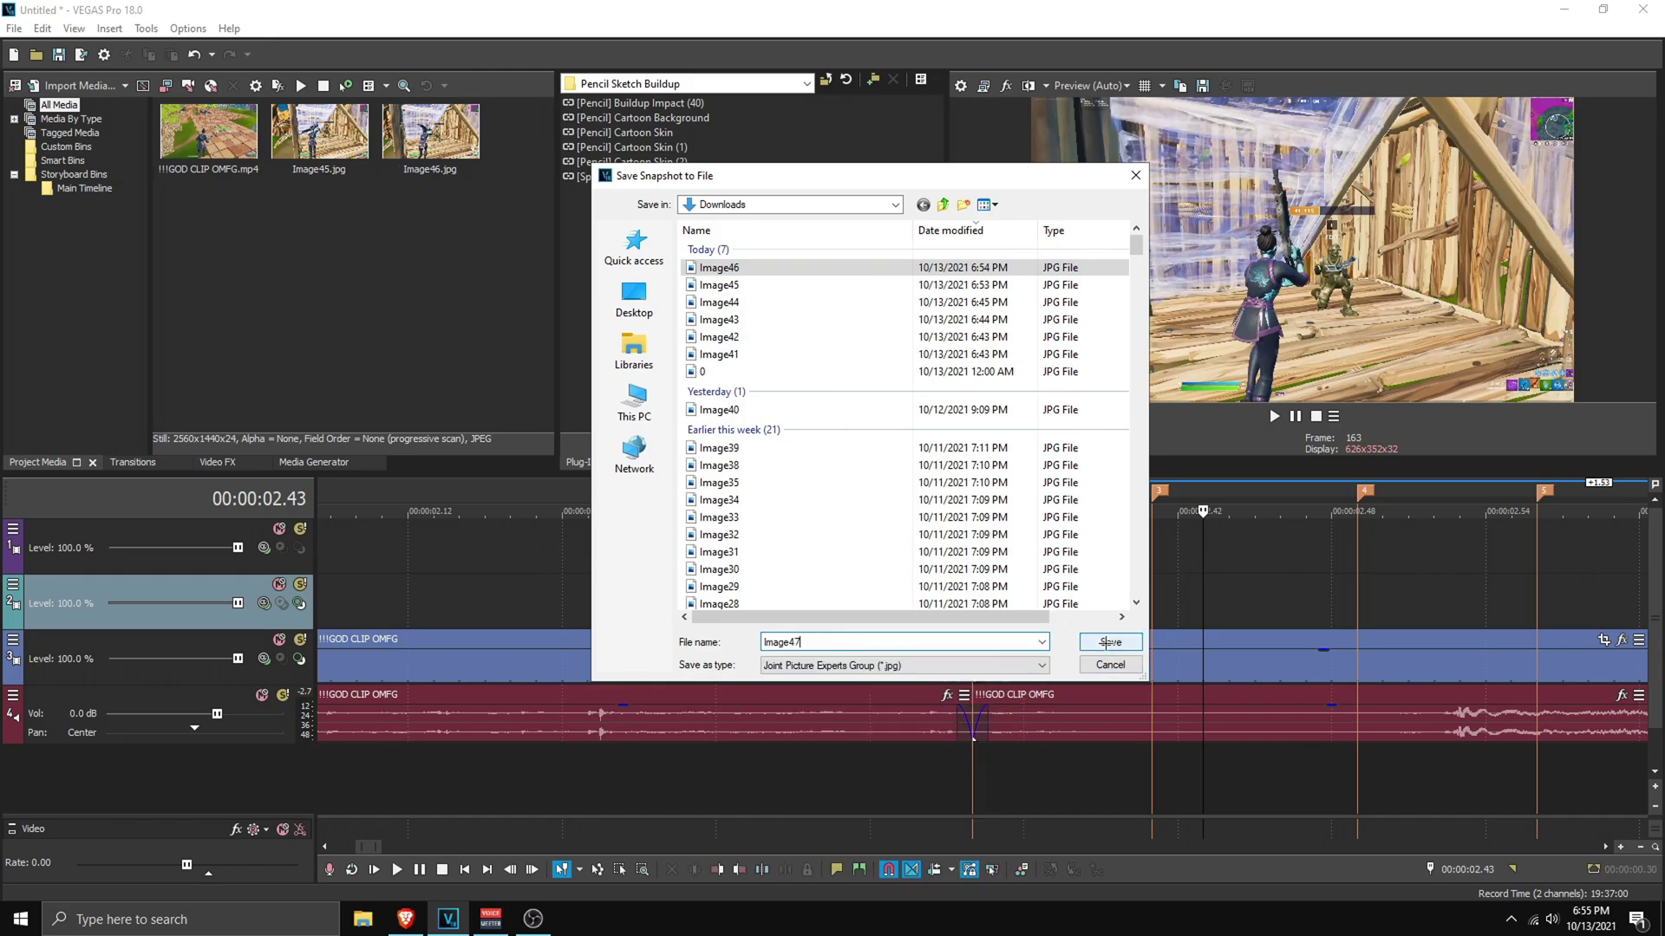
{"action": "left_click", "coordinate": [1109, 642]}
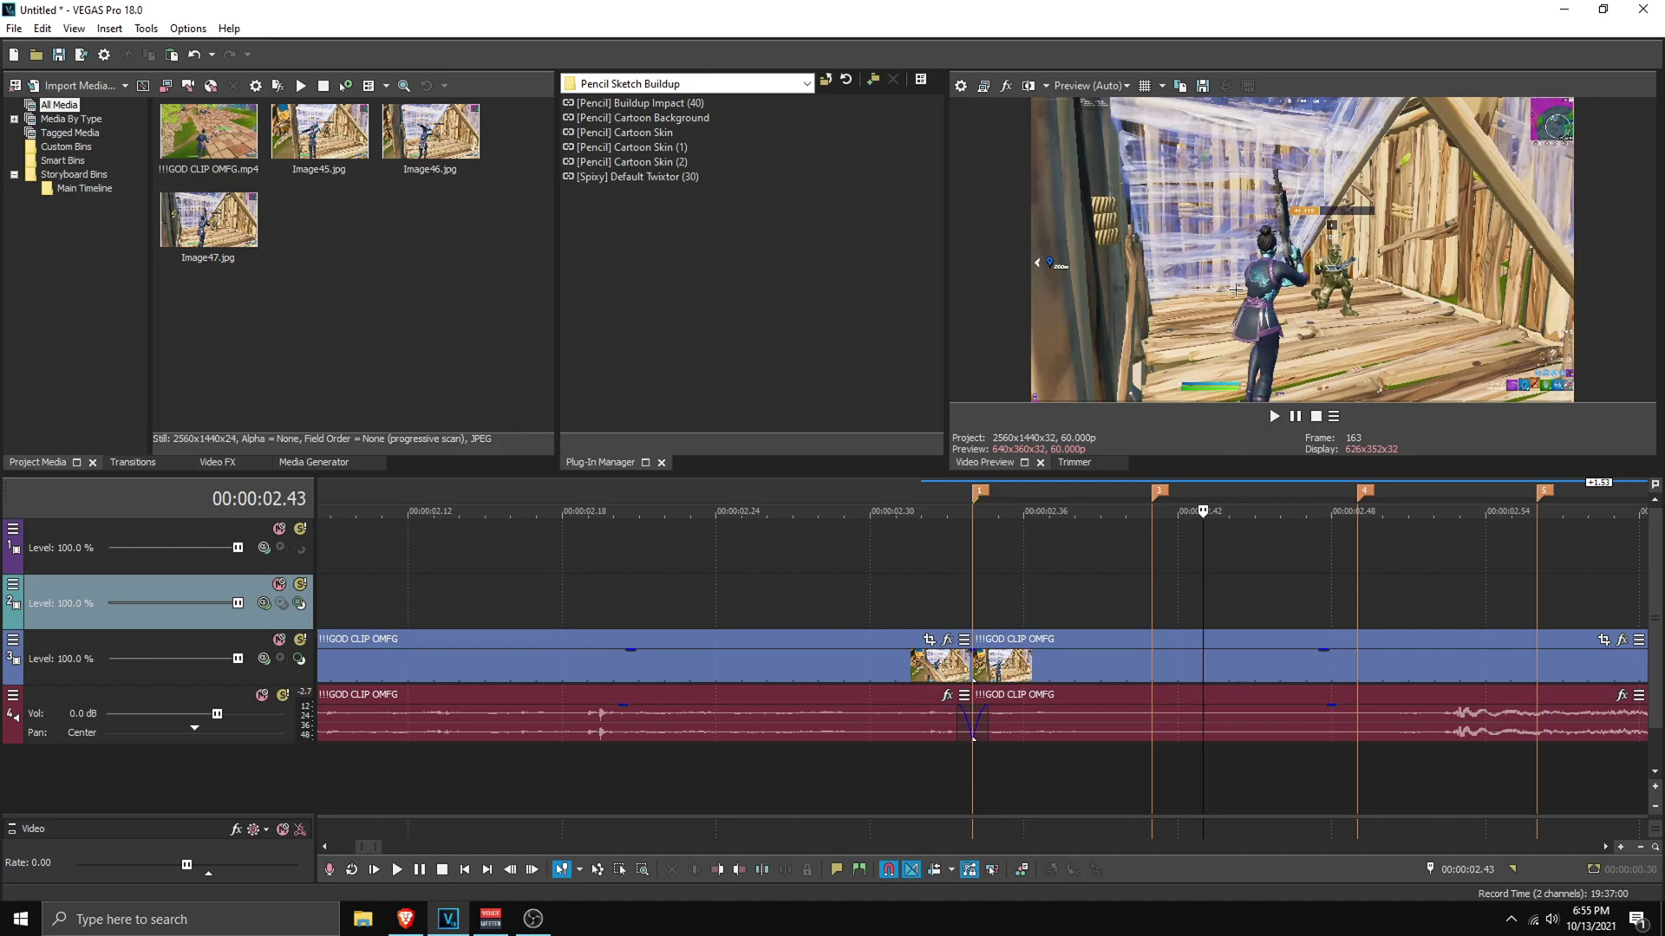
Step to frame 167 at 02.47 and save it as Image48.jpg
{"action": "key", "text": "Right"}
{"action": "key", "text": "Right"}
{"action": "key", "text": "Right"}
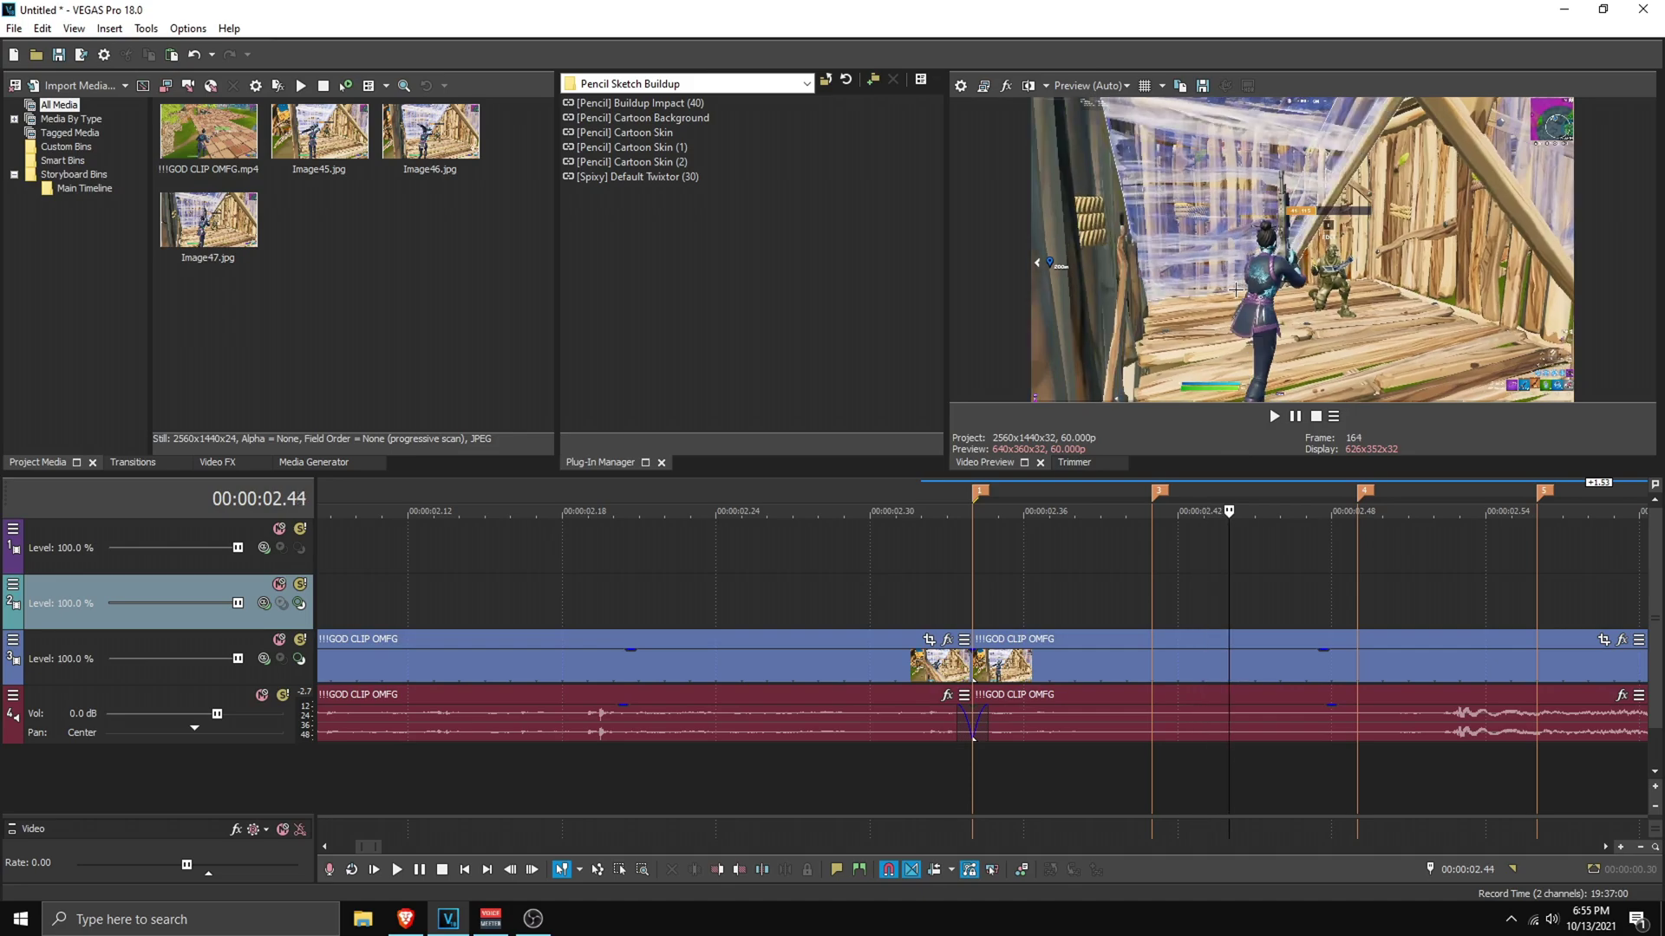
{"action": "key", "text": "Right"}
{"action": "key", "text": "Right"}
{"action": "key", "text": "Left"}
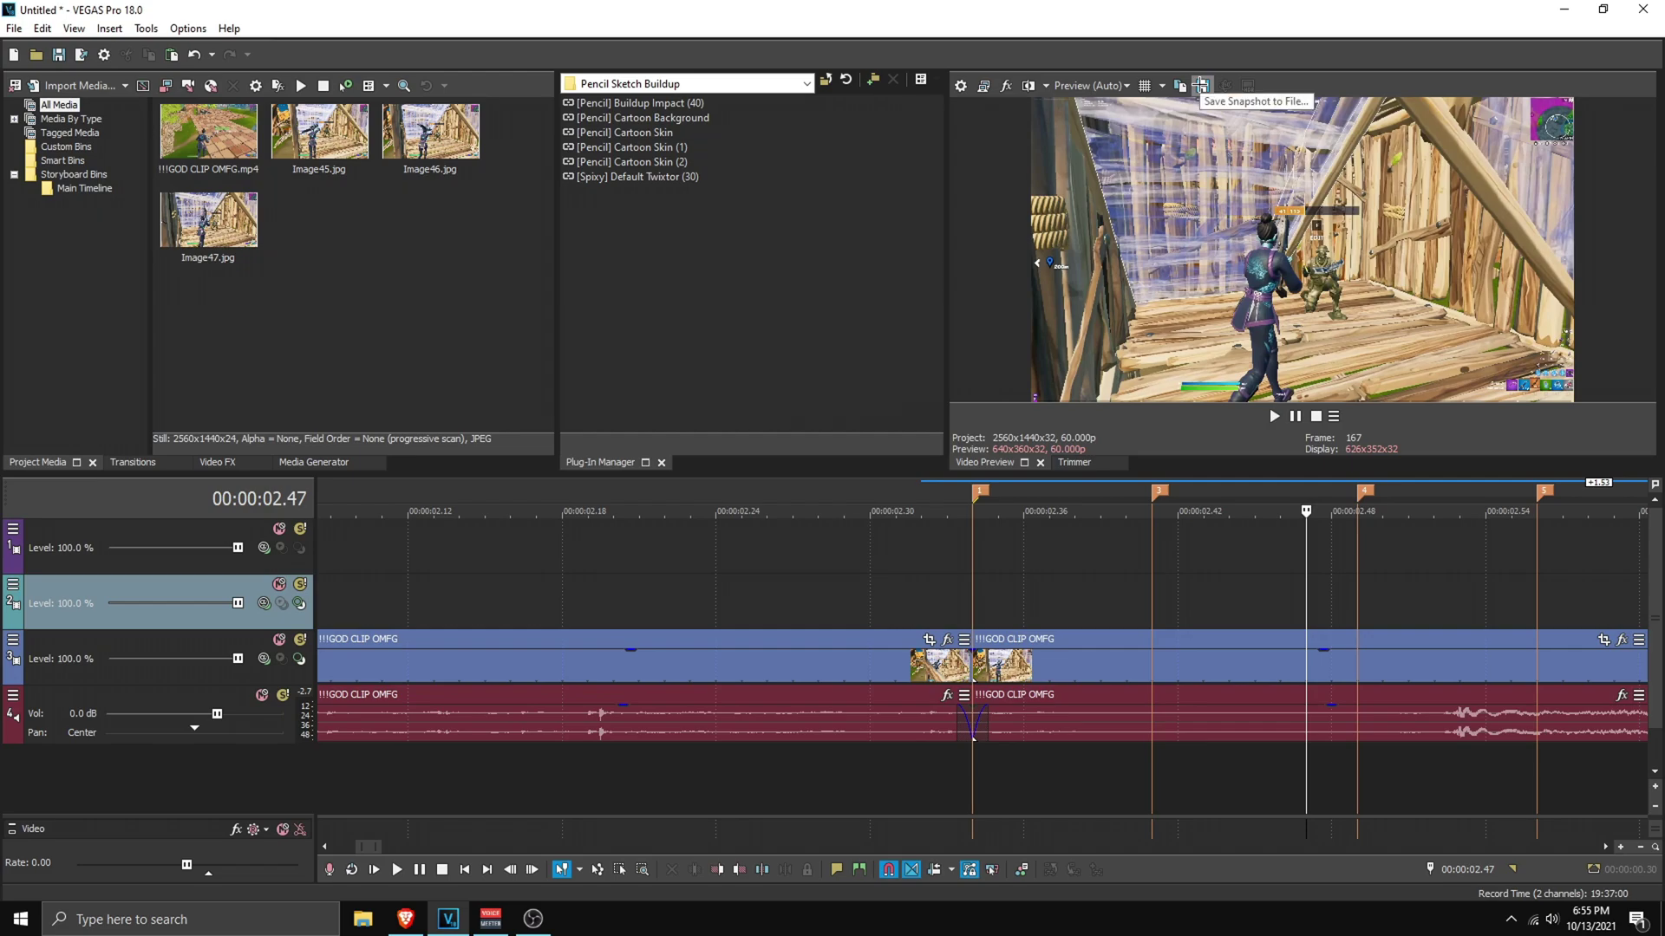
{"action": "left_click", "coordinate": [1201, 86]}
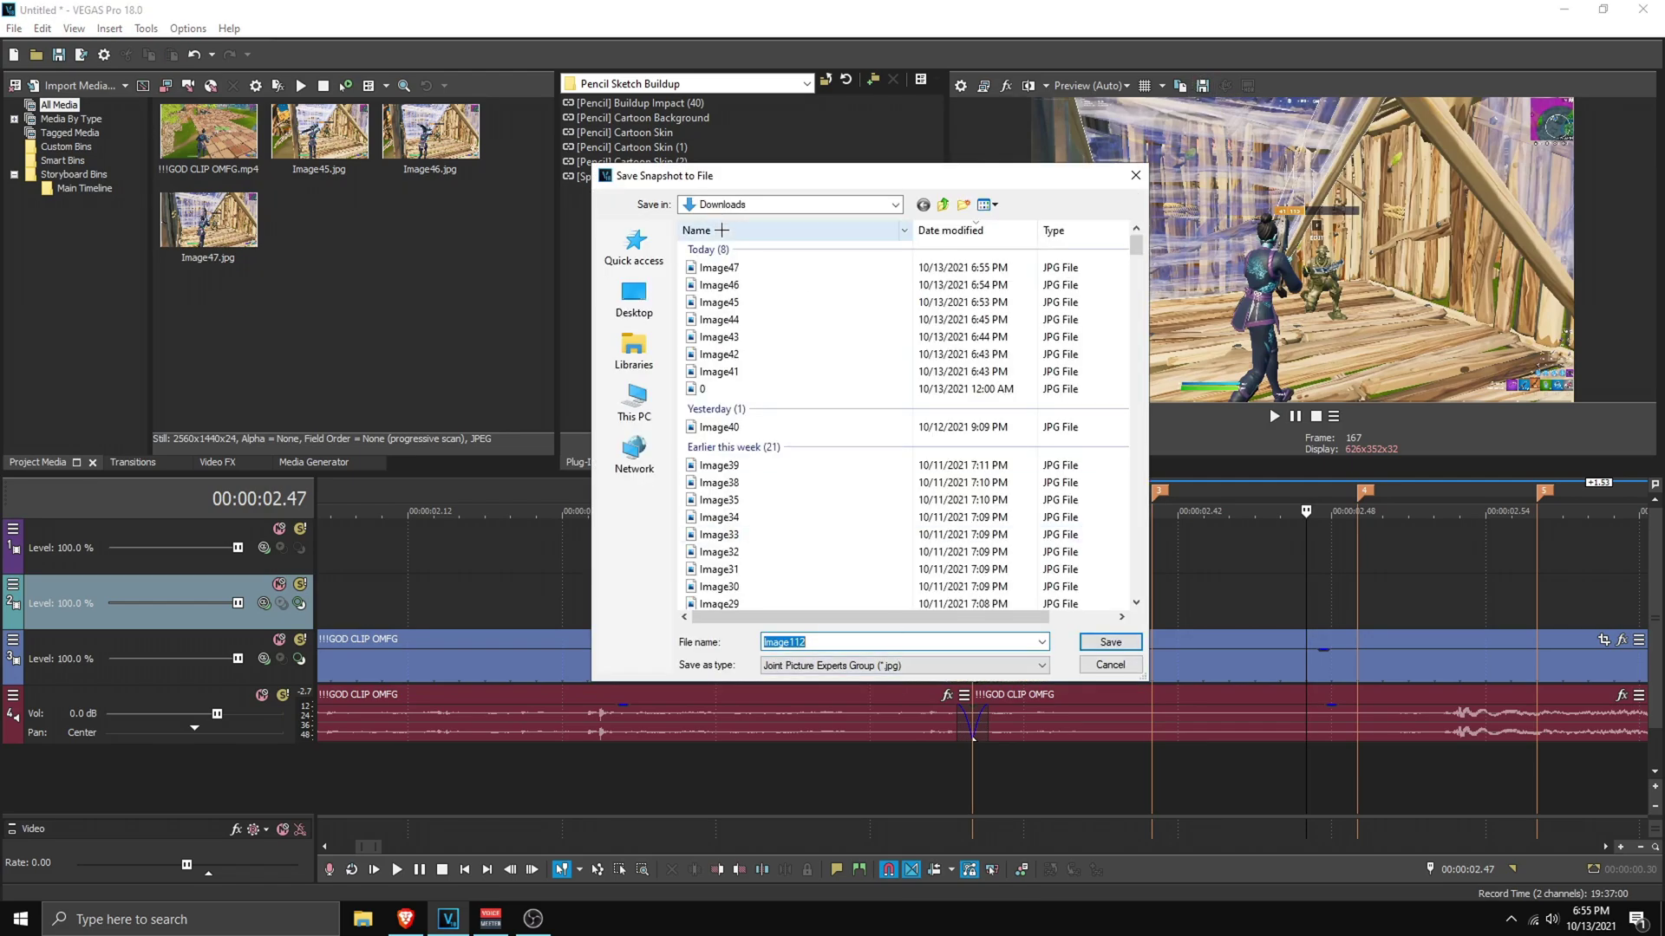
{"action": "left_click", "coordinate": [719, 267]}
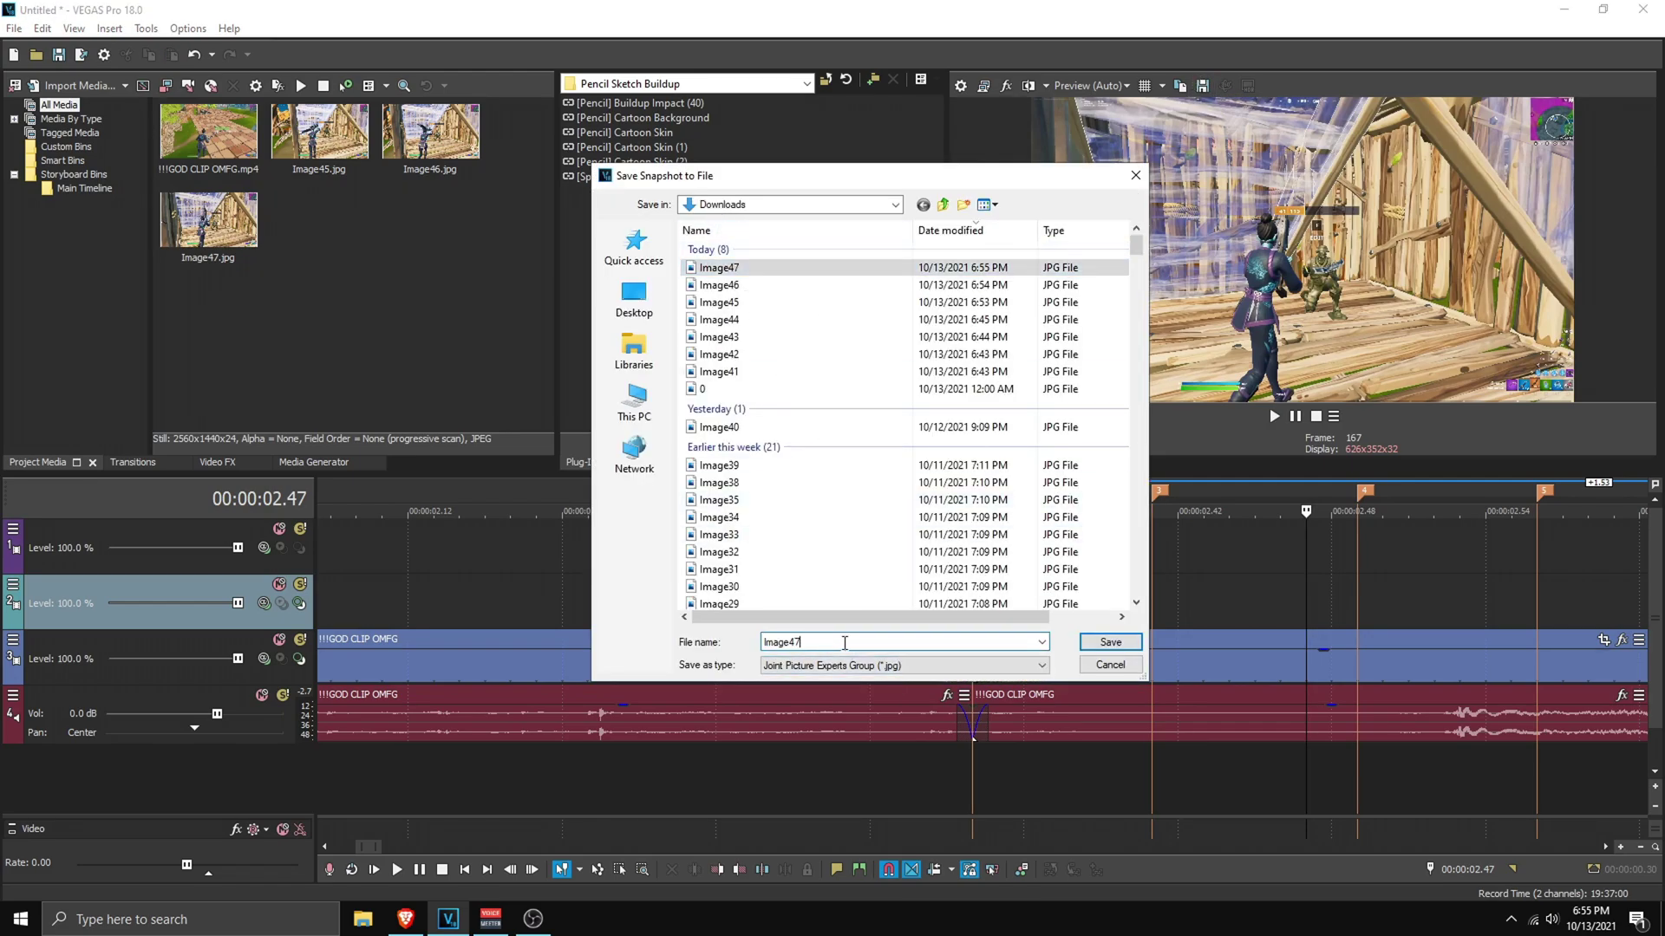
{"action": "key", "text": "BackSpace"}
{"action": "type", "text": "8"}
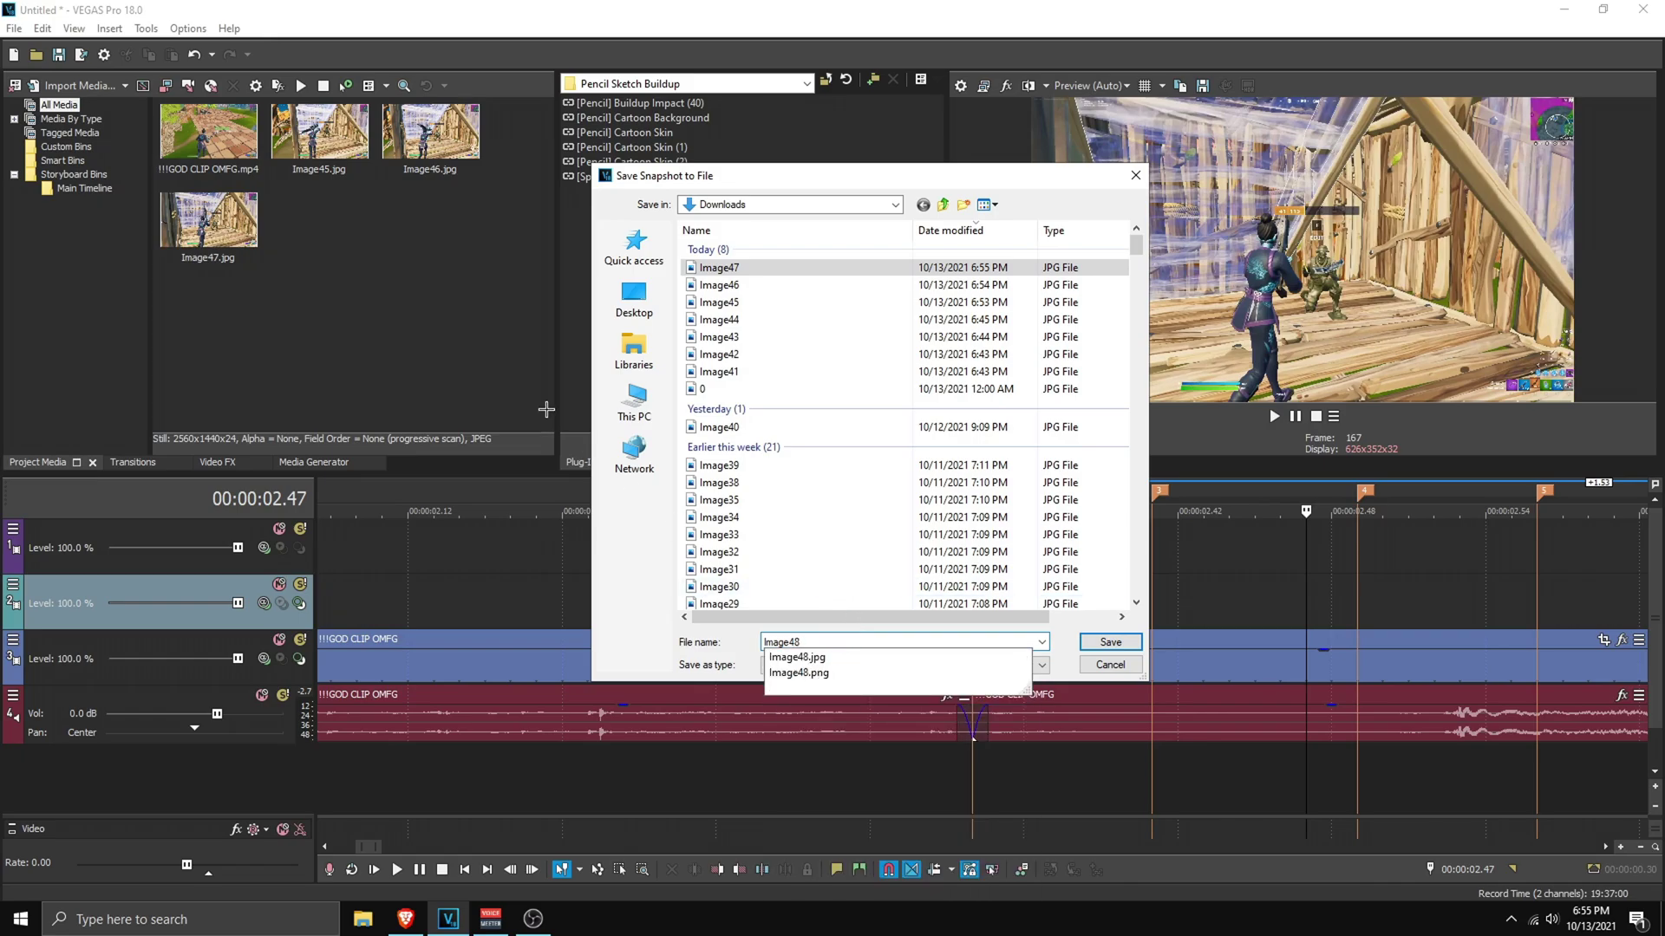
{"action": "left_click", "coordinate": [1056, 630]}
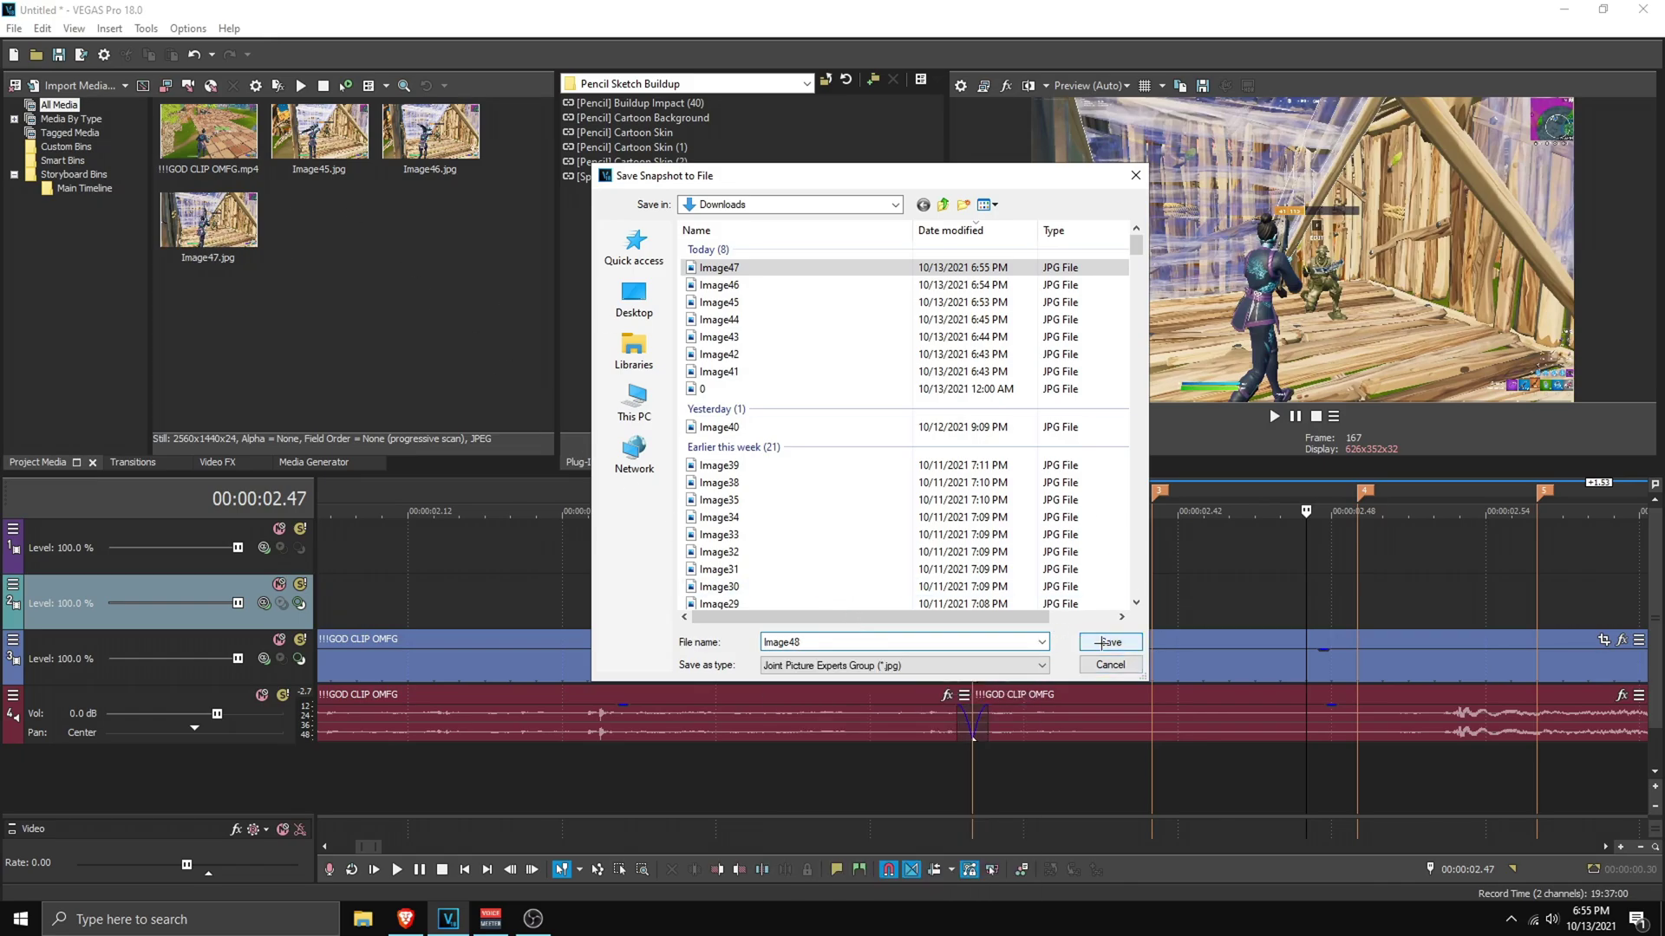
{"action": "left_click", "coordinate": [1100, 642]}
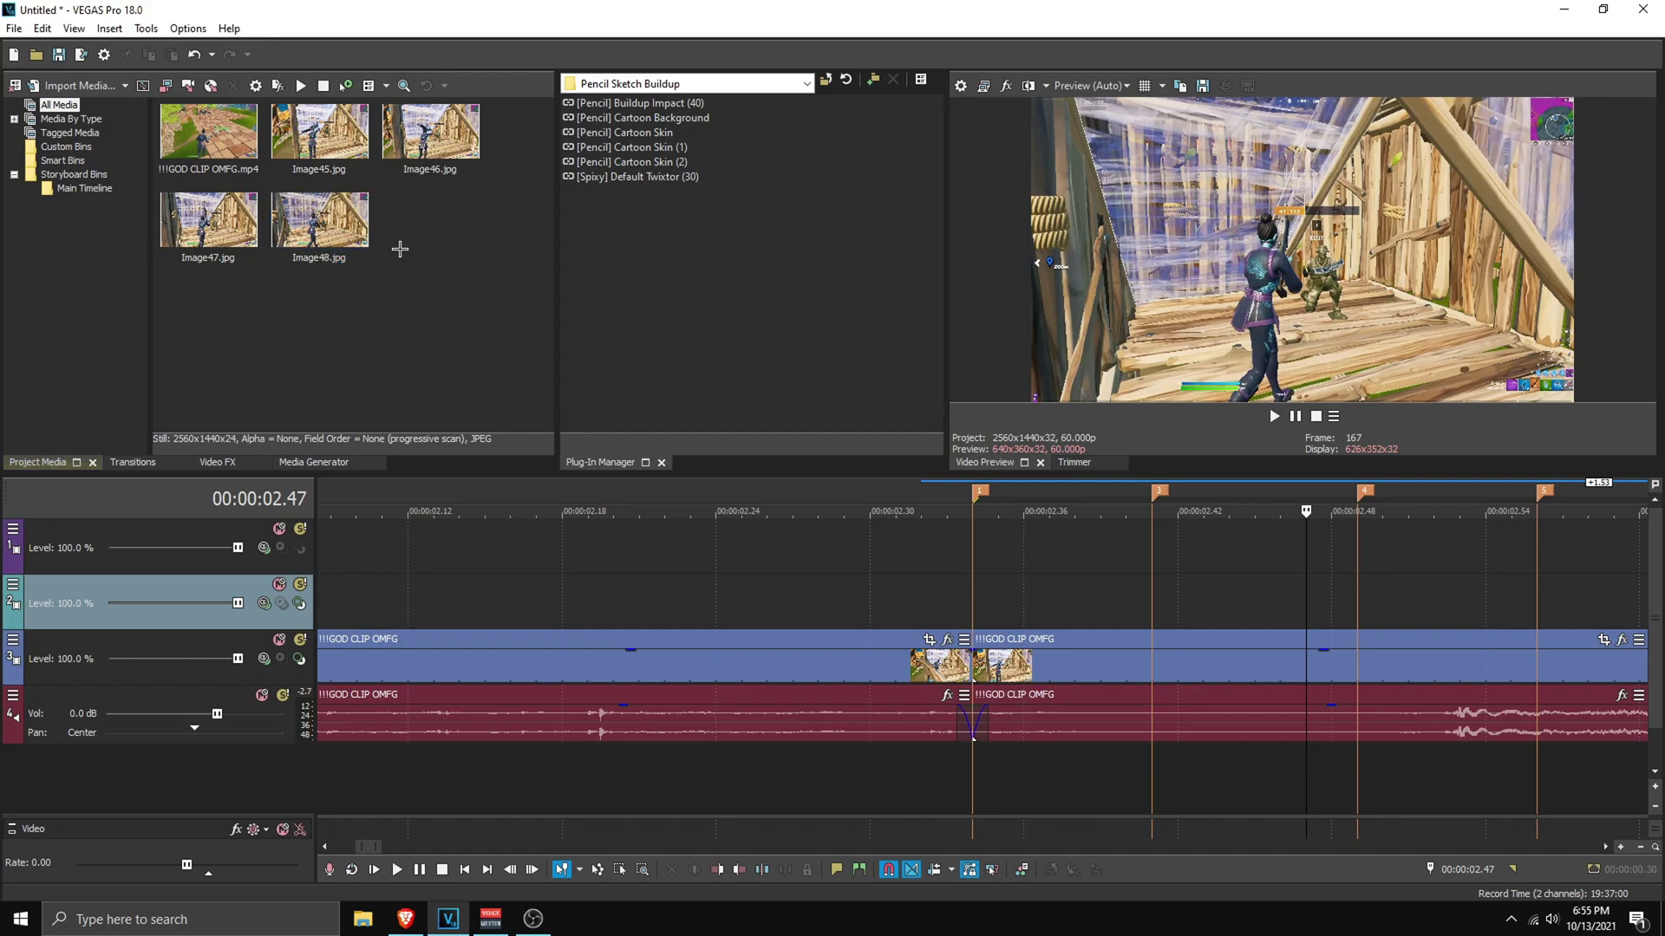
Place Image45 on the upper video track at the cut and trim off its excess
{"action": "left_click_drag", "start_coordinate": [483, 249], "coordinate": [407, 225]}
{"action": "left_click_drag", "start_coordinate": [311, 177], "coordinate": [974, 598]}
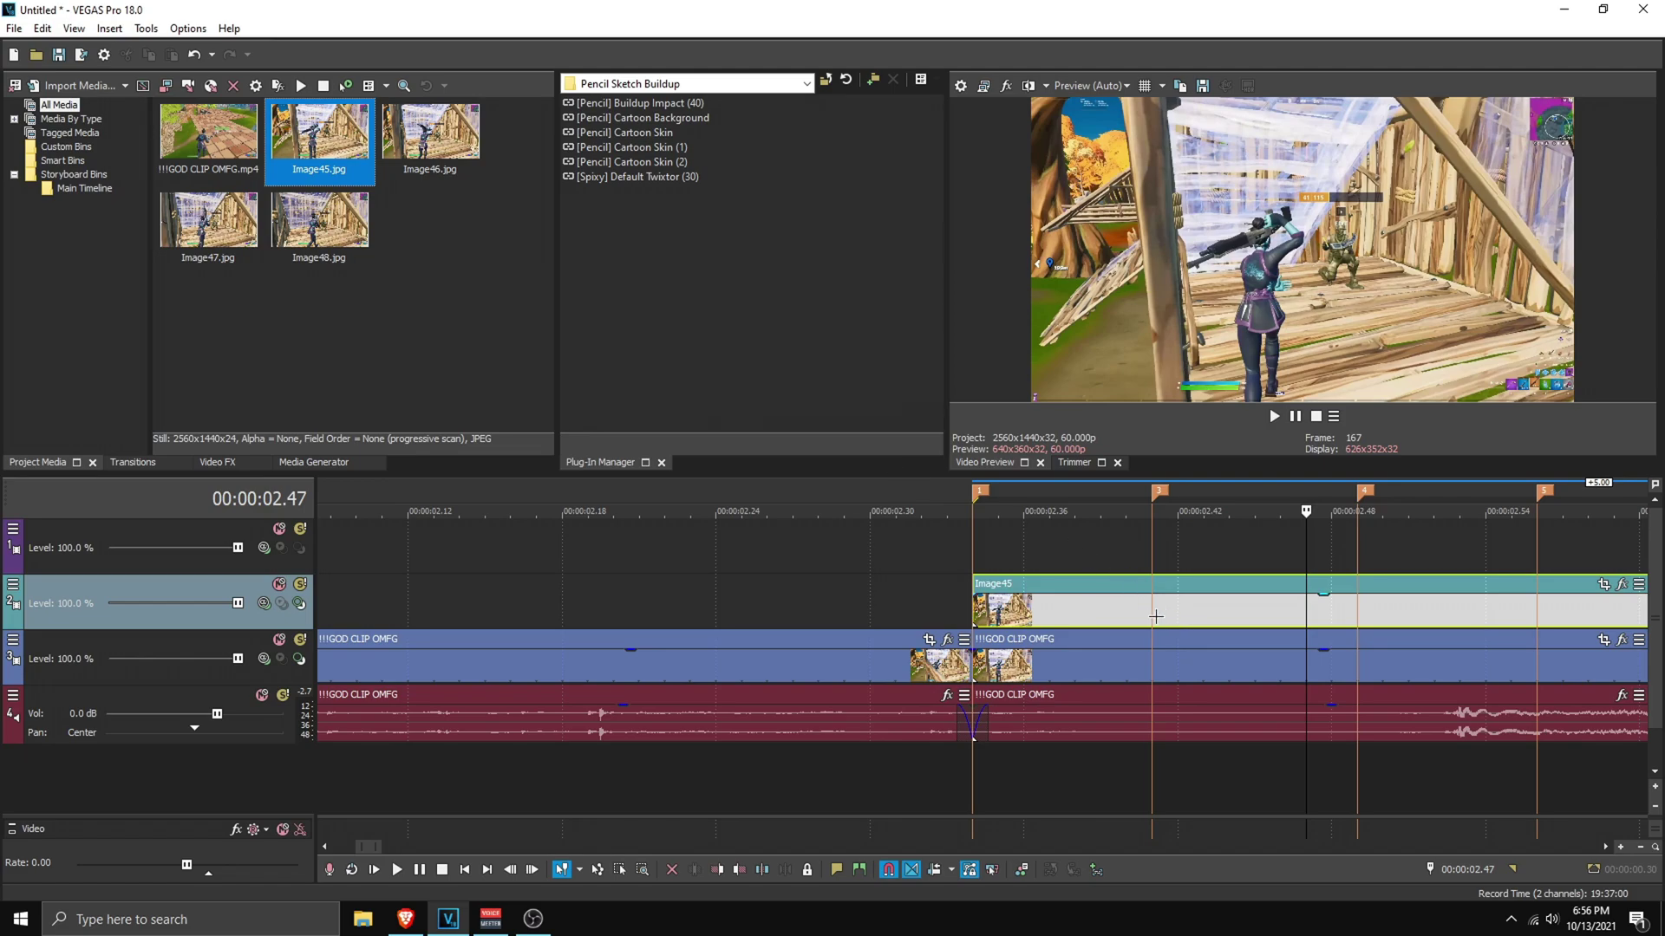
{"action": "scroll", "coordinate": [1144, 611], "scroll_direction": "down", "scroll_amount": 2}
{"action": "left_click", "coordinate": [854, 546]}
{"action": "left_click", "coordinate": [969, 603]}
{"action": "key", "text": "s"}
{"action": "key", "text": "Delete"}
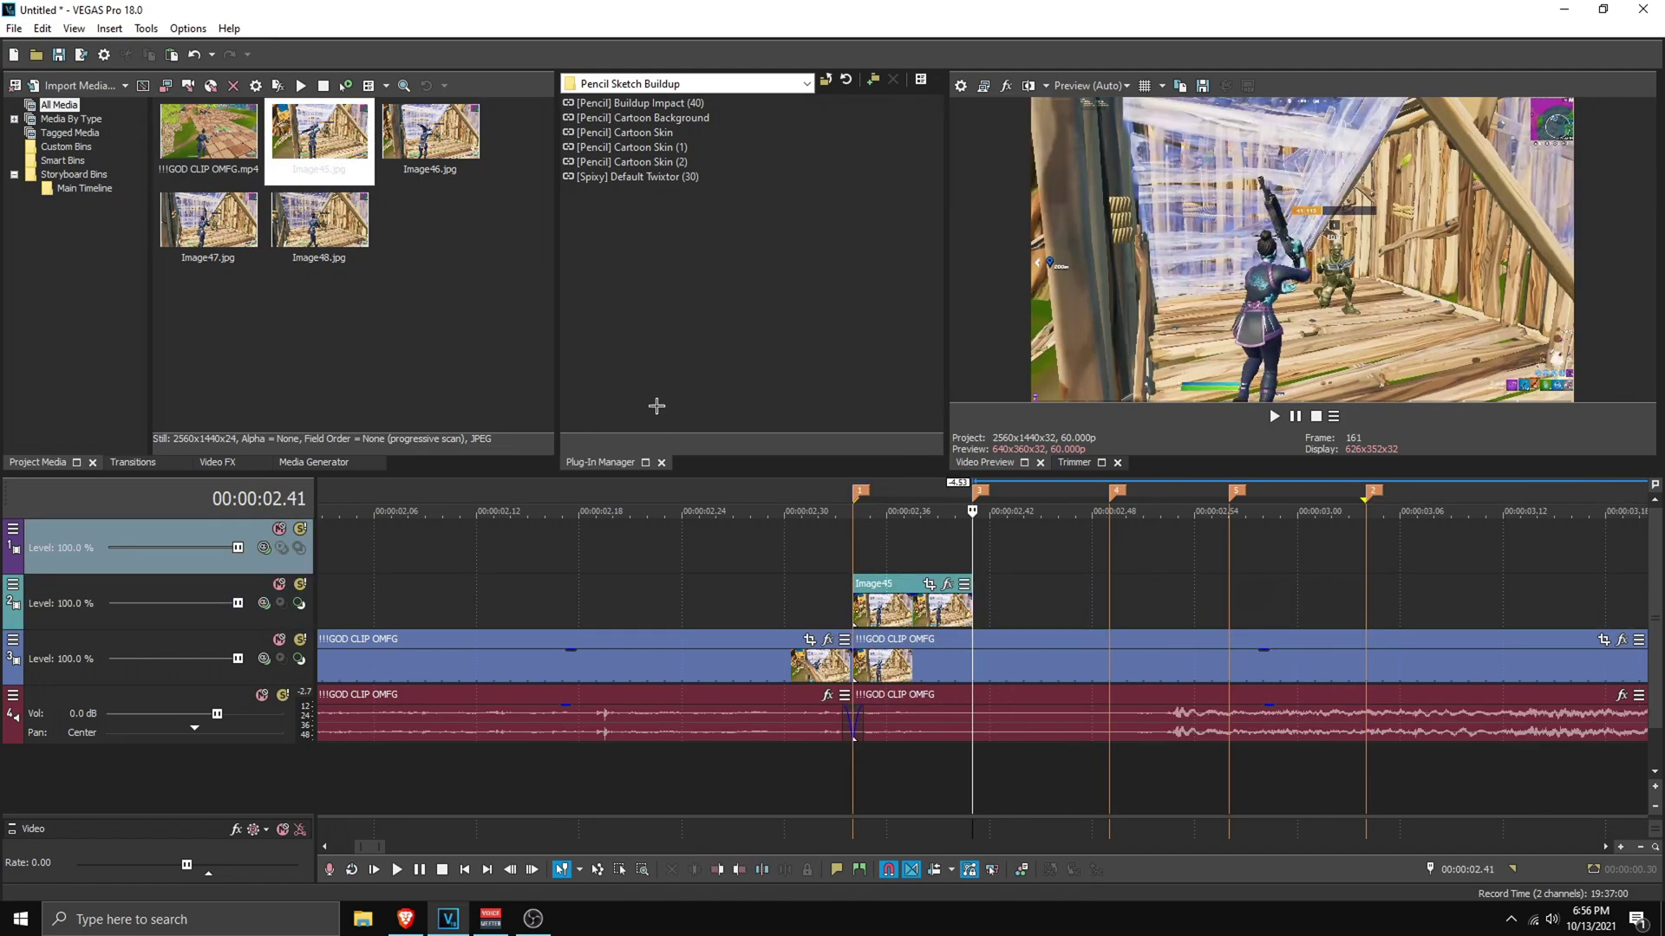
Add Image46, Image47 and Image48 in sequence after Image45 on the stills track
{"action": "left_click_drag", "start_coordinate": [431, 139], "coordinate": [1114, 607]}
{"action": "scroll", "coordinate": [1157, 602], "scroll_direction": "down", "scroll_amount": 2}
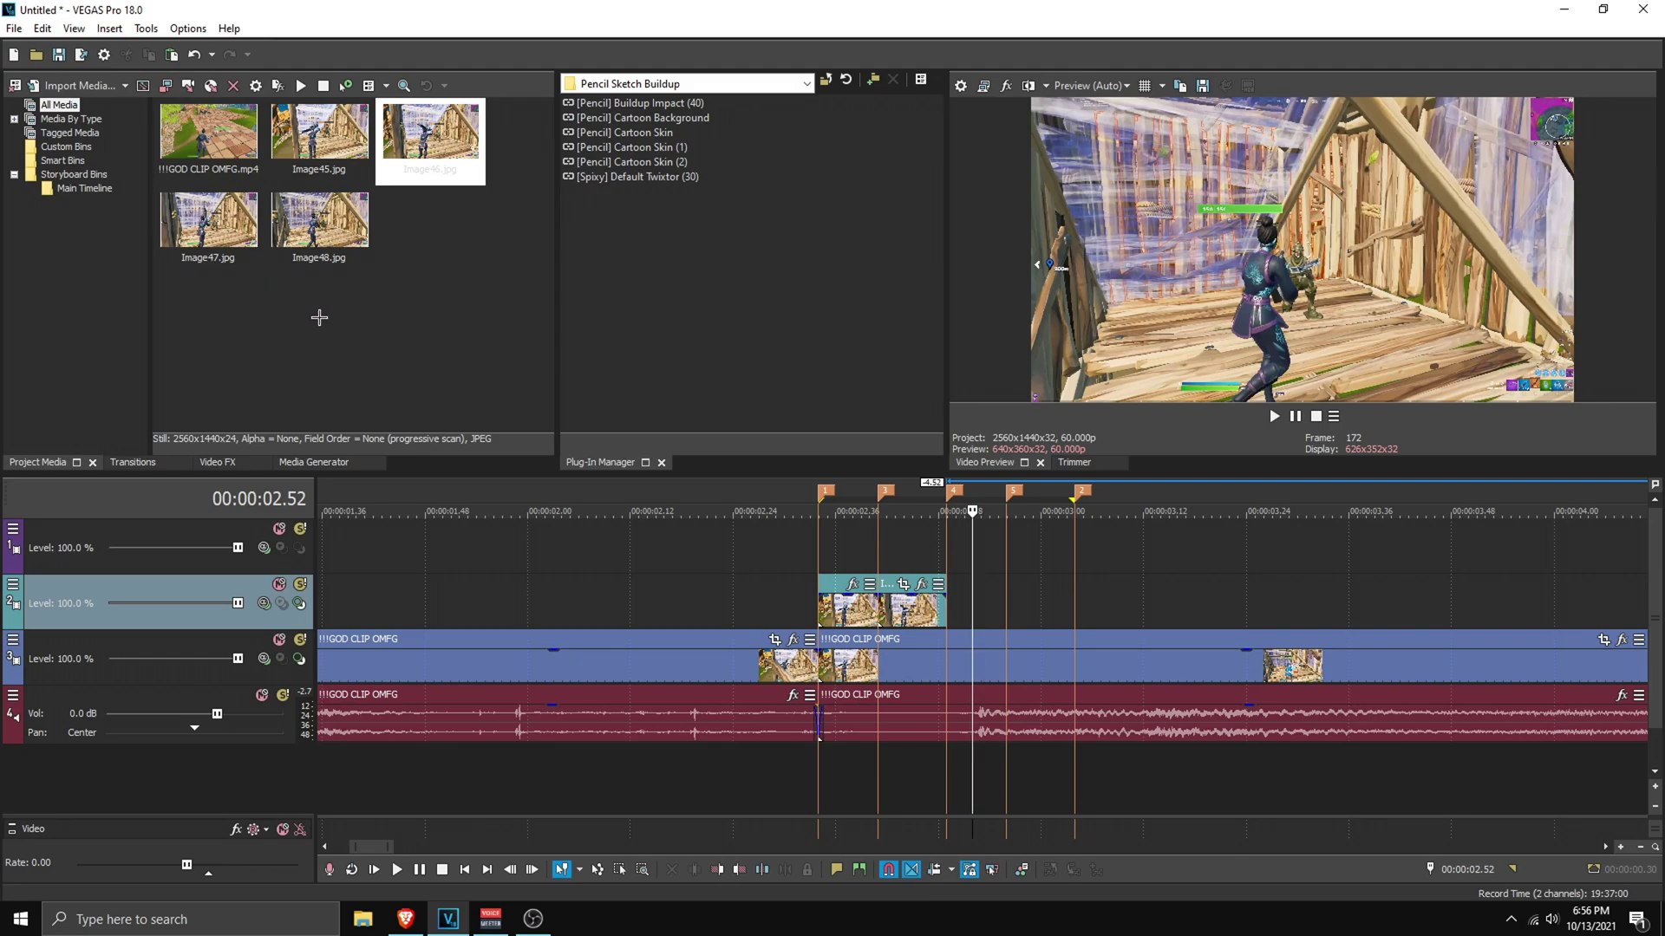
{"action": "left_click_drag", "start_coordinate": [213, 227], "coordinate": [1004, 612]}
{"action": "left_click_drag", "start_coordinate": [321, 227], "coordinate": [1021, 600]}
{"action": "left_click_drag", "start_coordinate": [819, 529], "coordinate": [1111, 562]}
{"action": "left_click", "coordinate": [962, 559]}
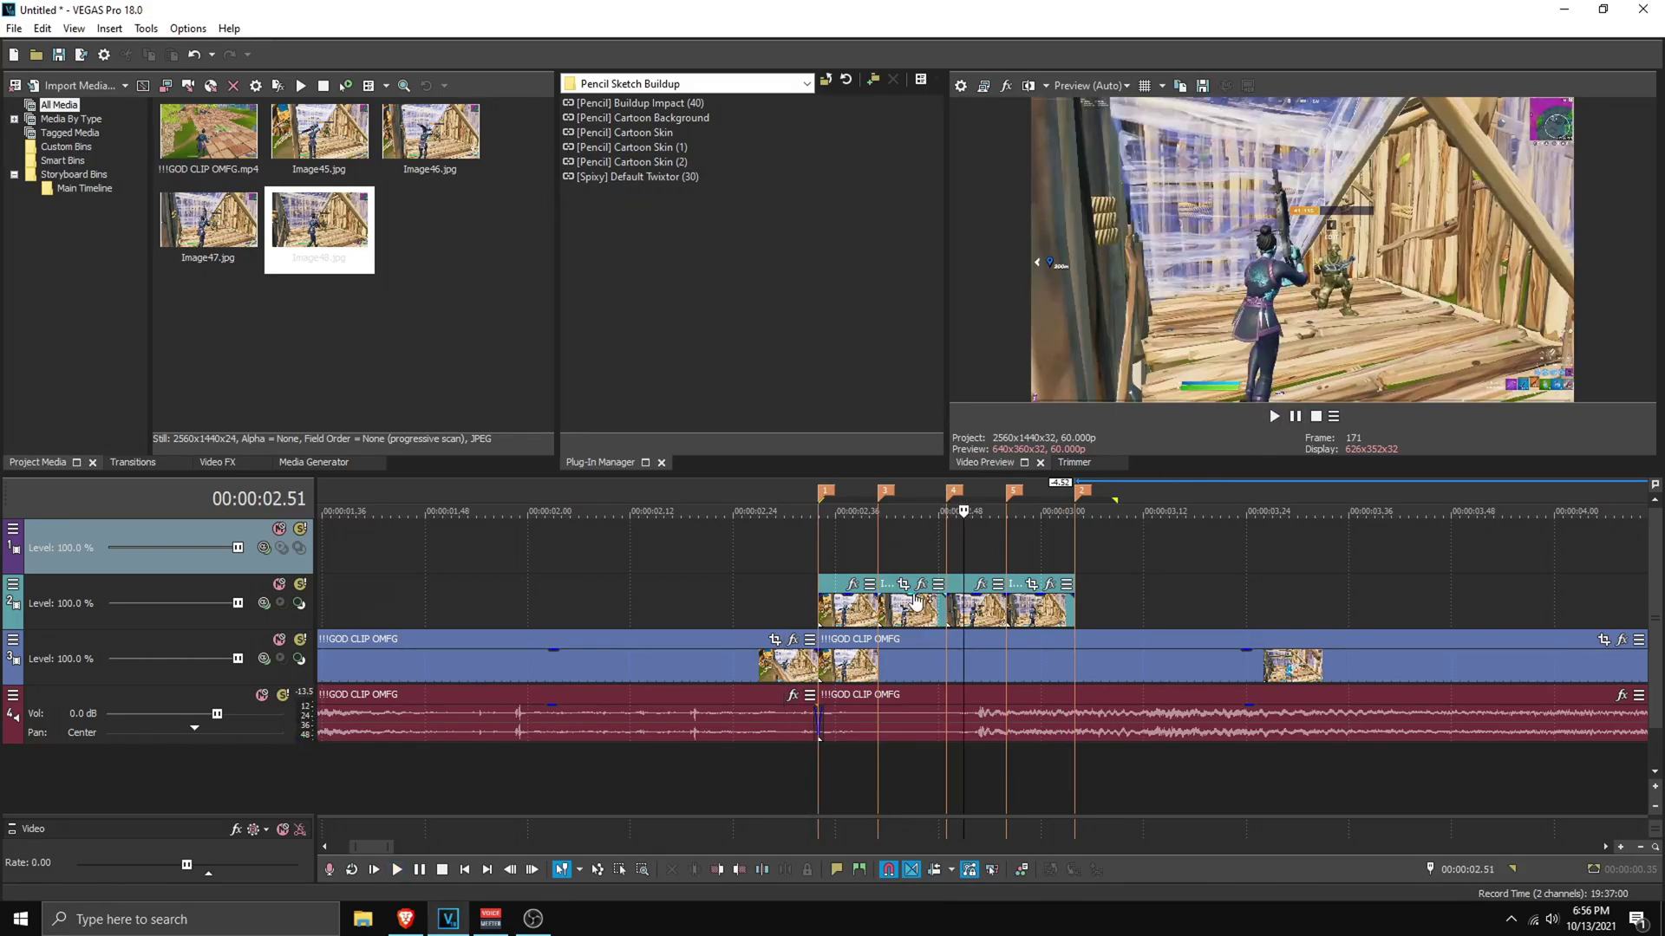